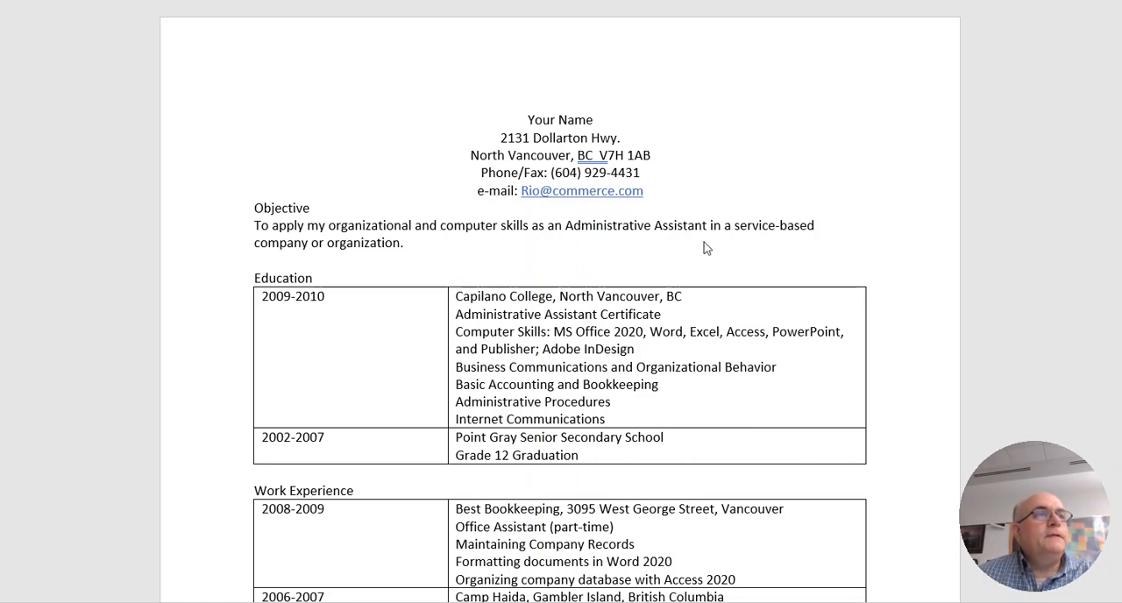
# Make the "Your Name" line in the résumé header bold and set its font size to 14
pyautogui.scroll(-10, 707, 249)
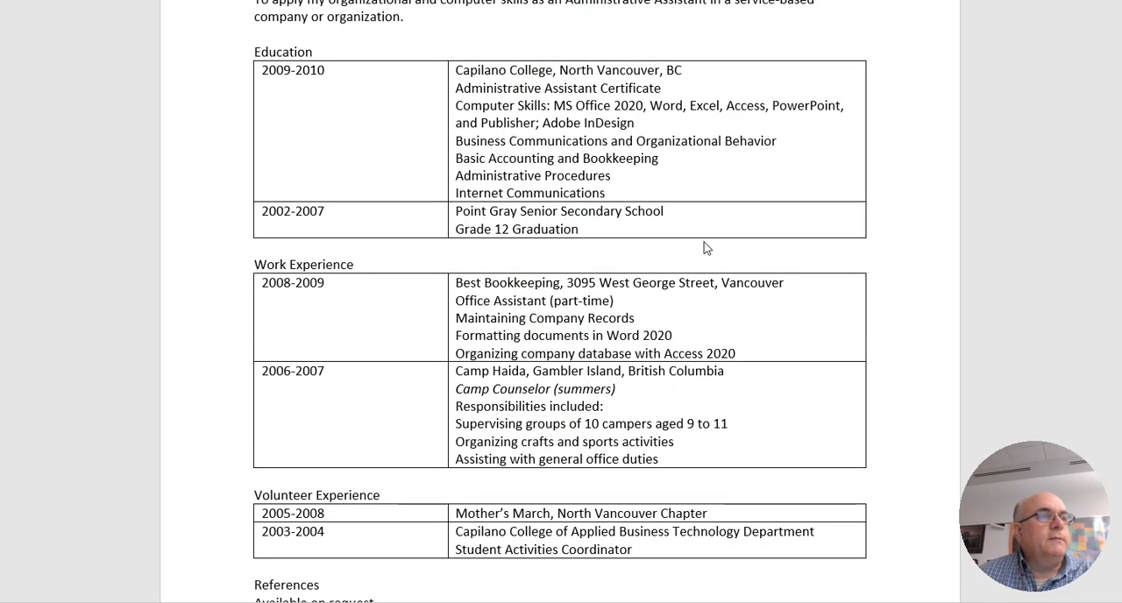
pyautogui.scroll(7, 707, 249)
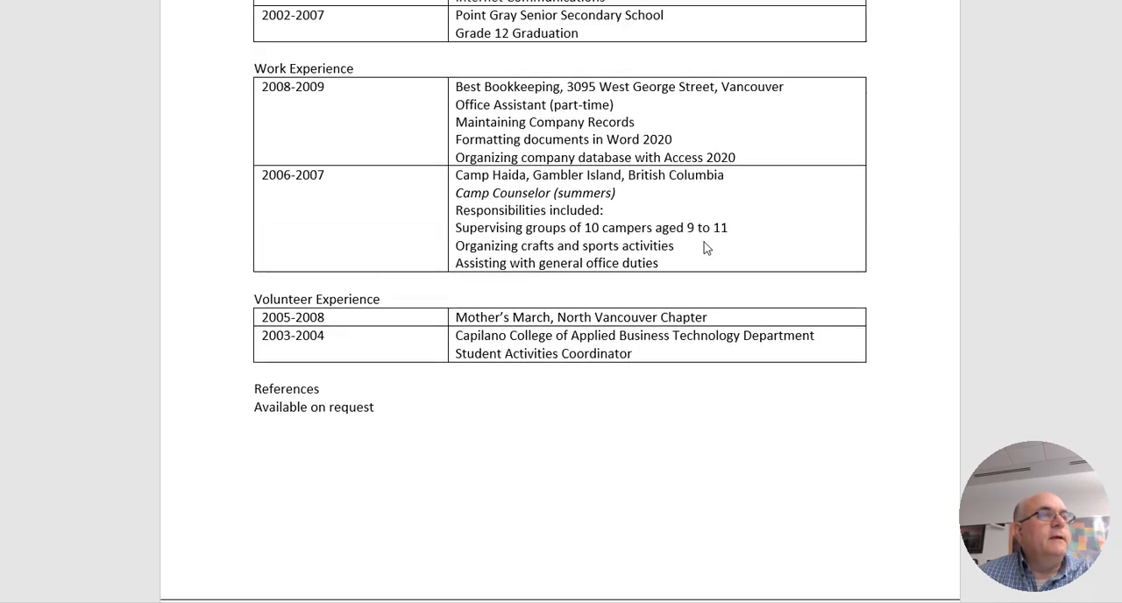
pyautogui.scroll(3, 707, 249)
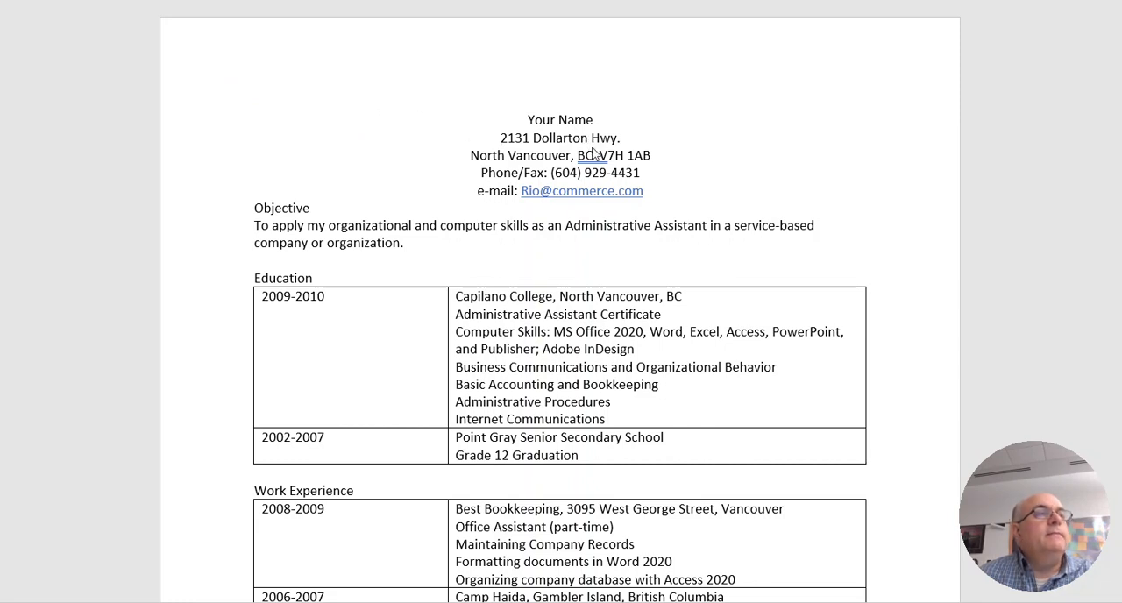
pyautogui.doubleClick(551, 120)
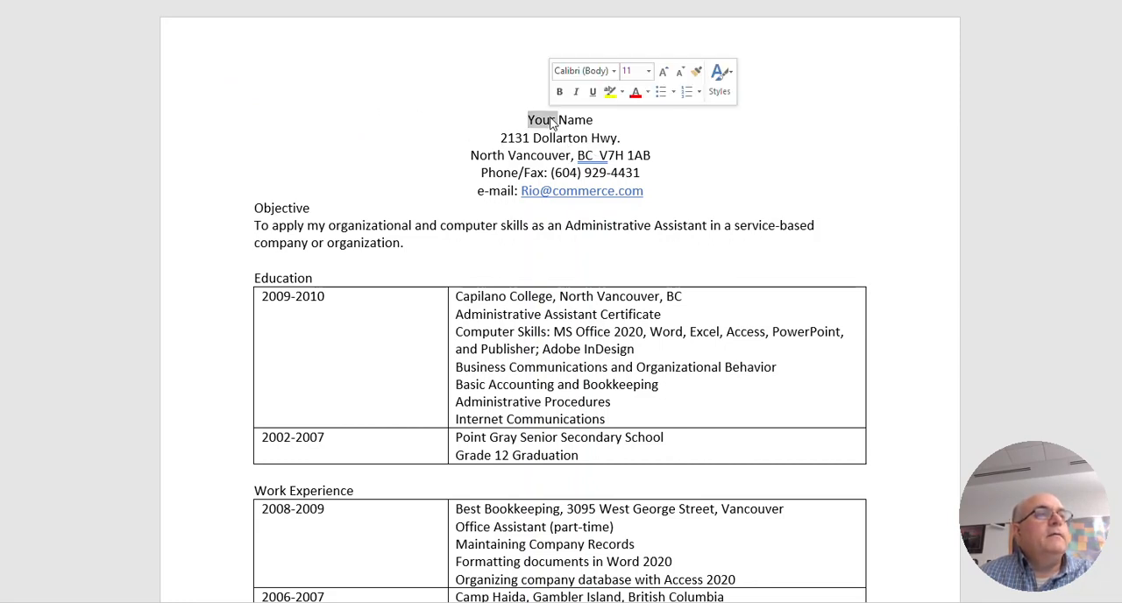
pyautogui.click(568, 121)
pyautogui.tripleClick(567, 120)
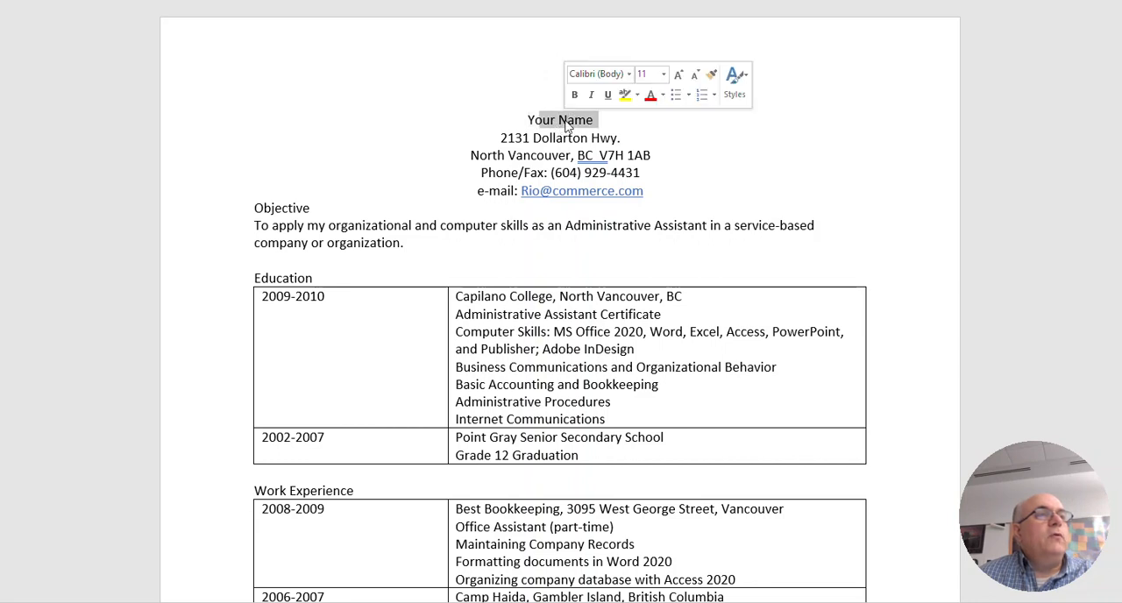
pyautogui.click(574, 96)
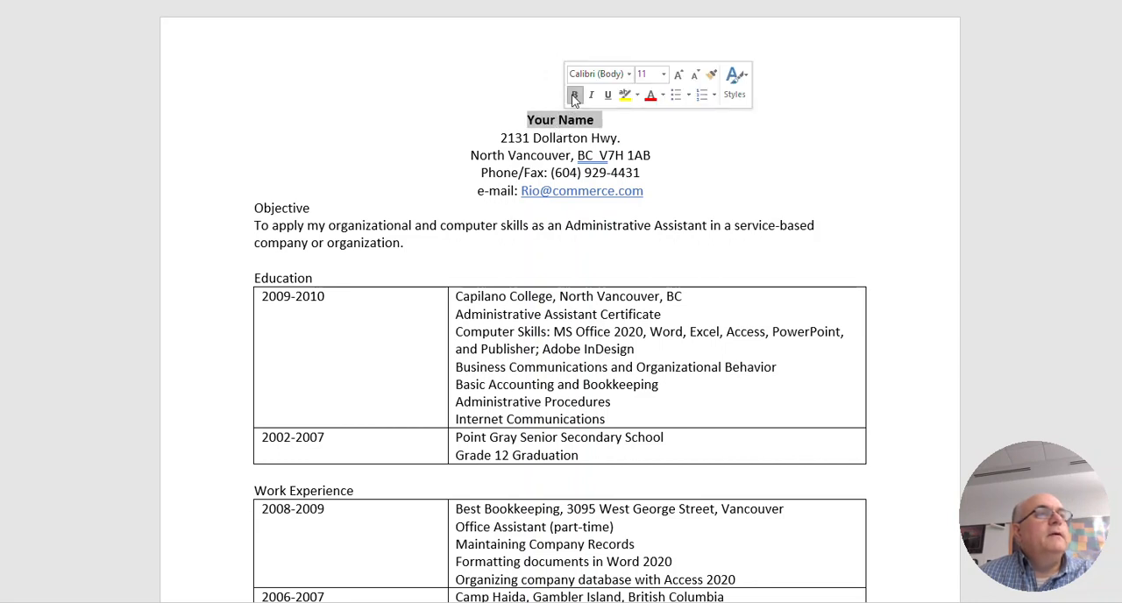
pyautogui.click(664, 74)
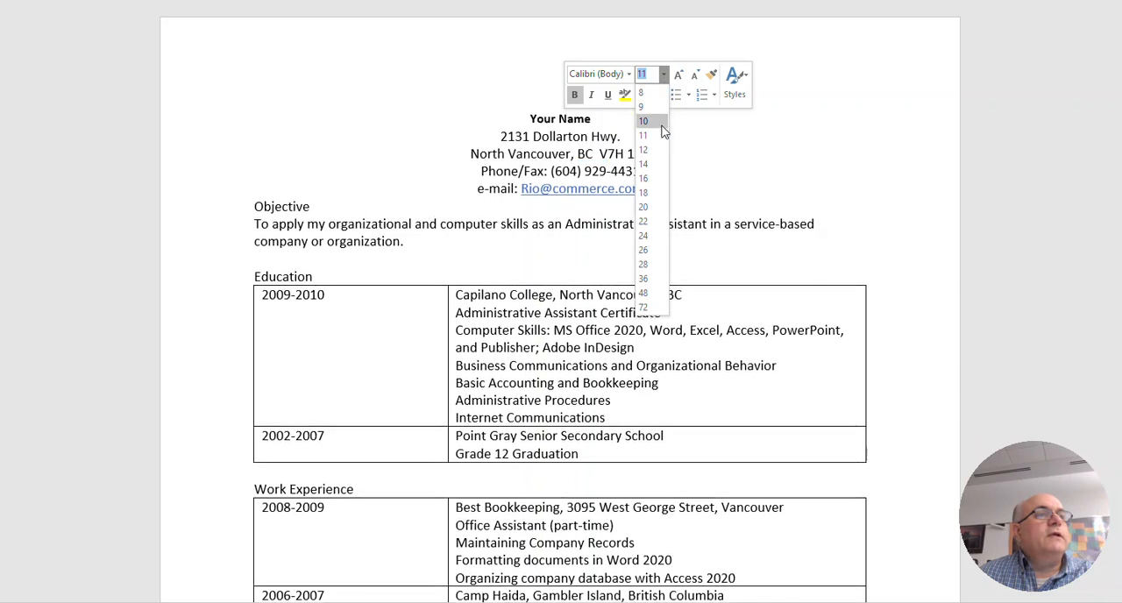
pyautogui.click(662, 164)
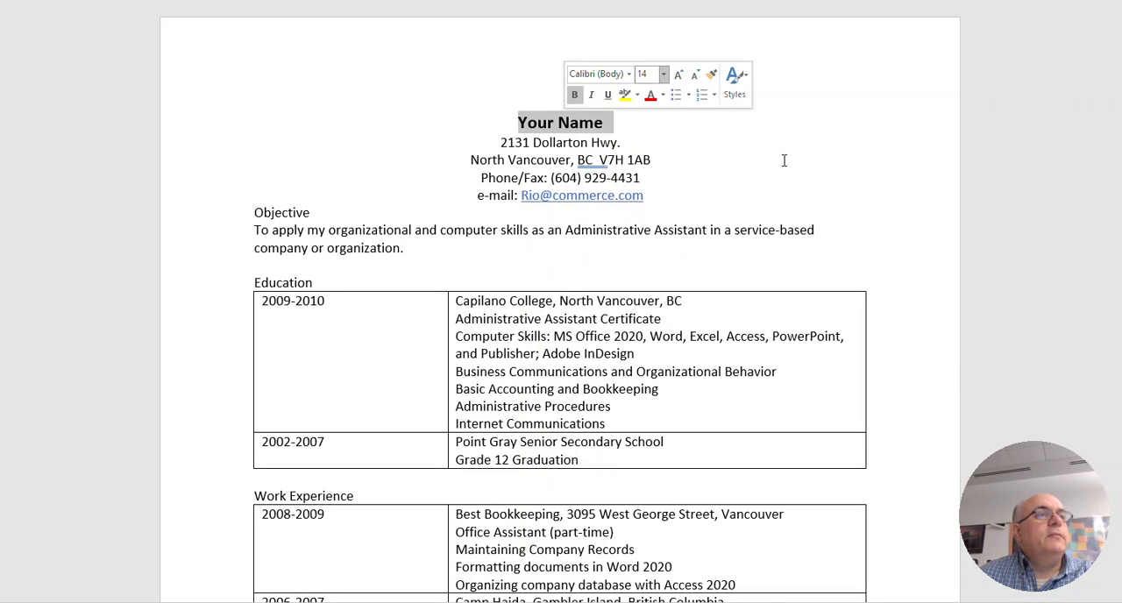
pyautogui.click(784, 161)
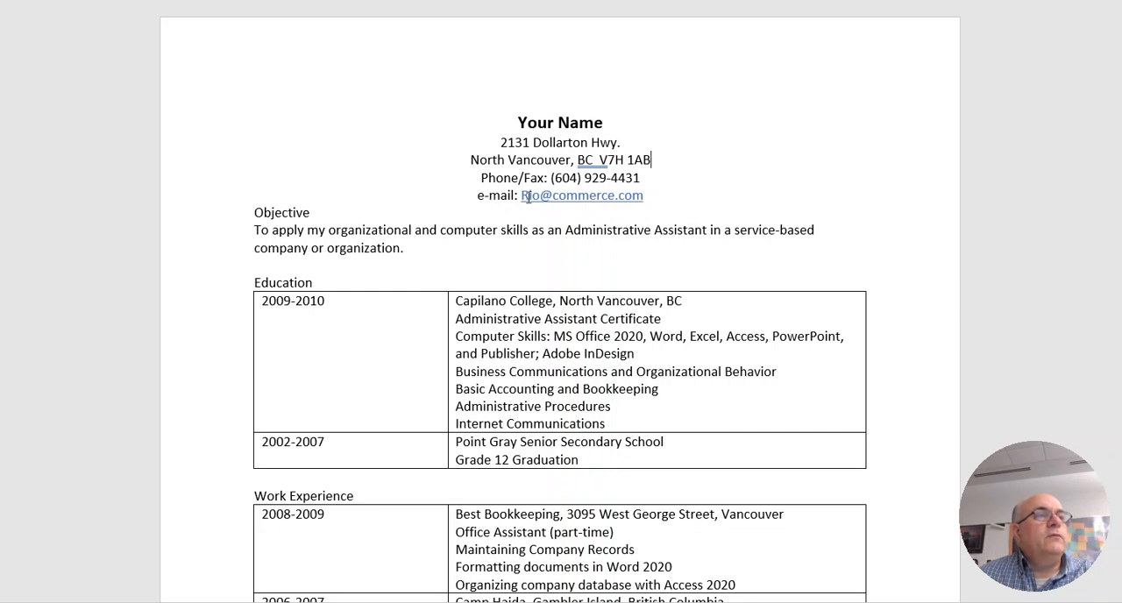
pyautogui.rightClick(591, 204)
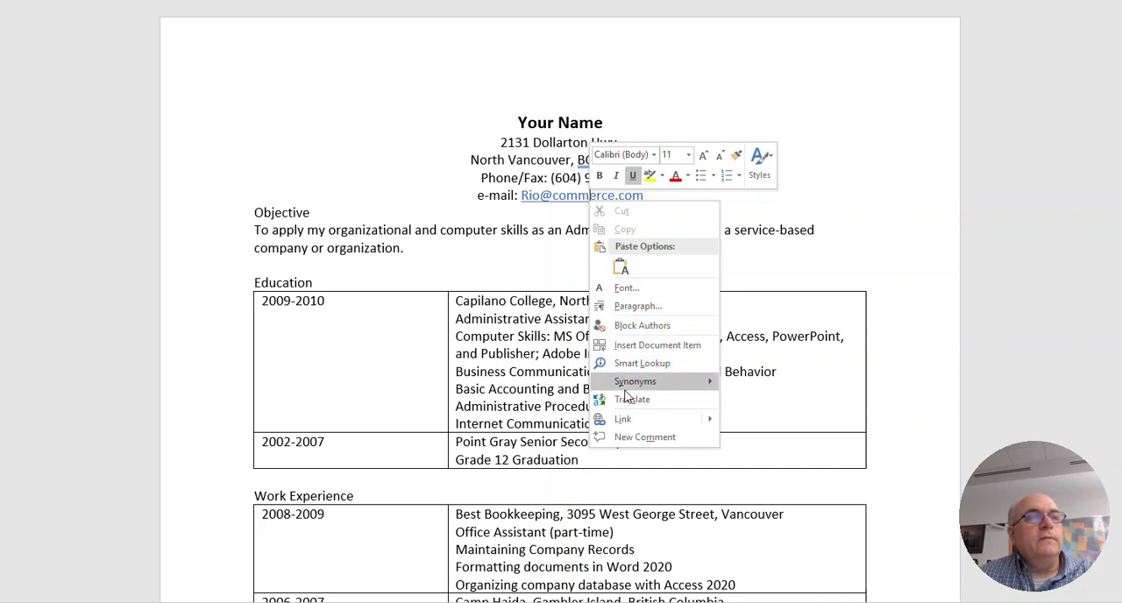
pyautogui.moveTo(626, 386)
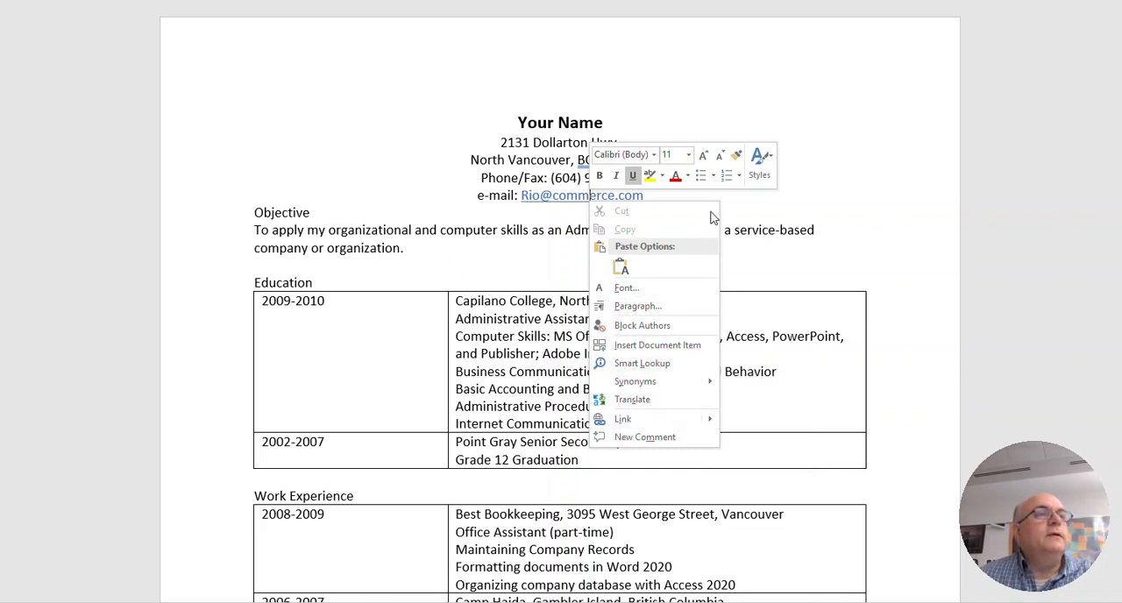
pyautogui.click(757, 203)
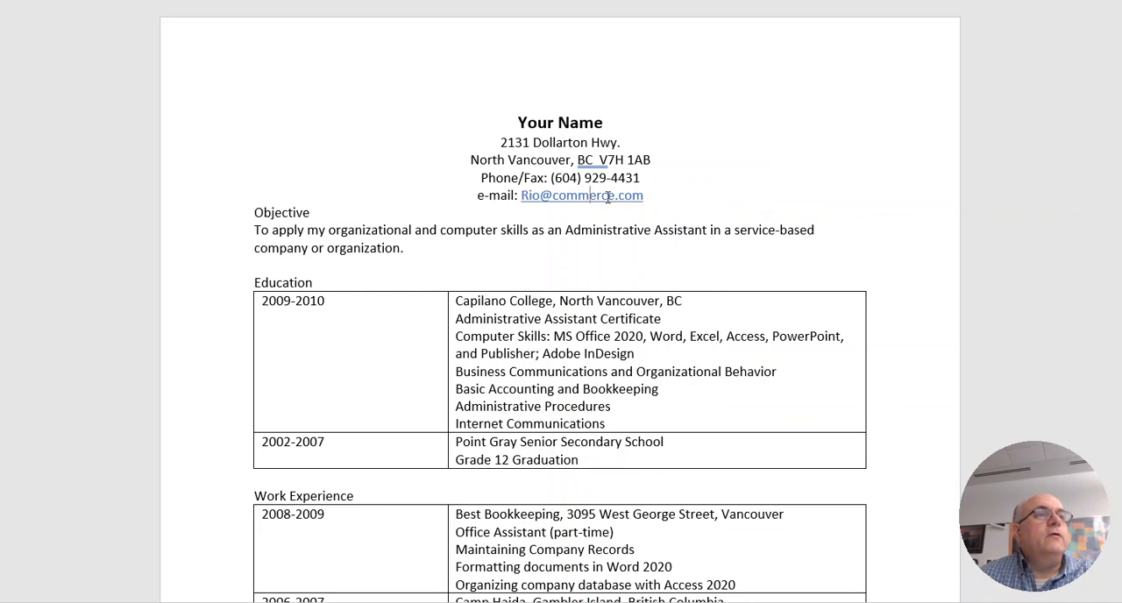
pyautogui.rightClick(607, 196)
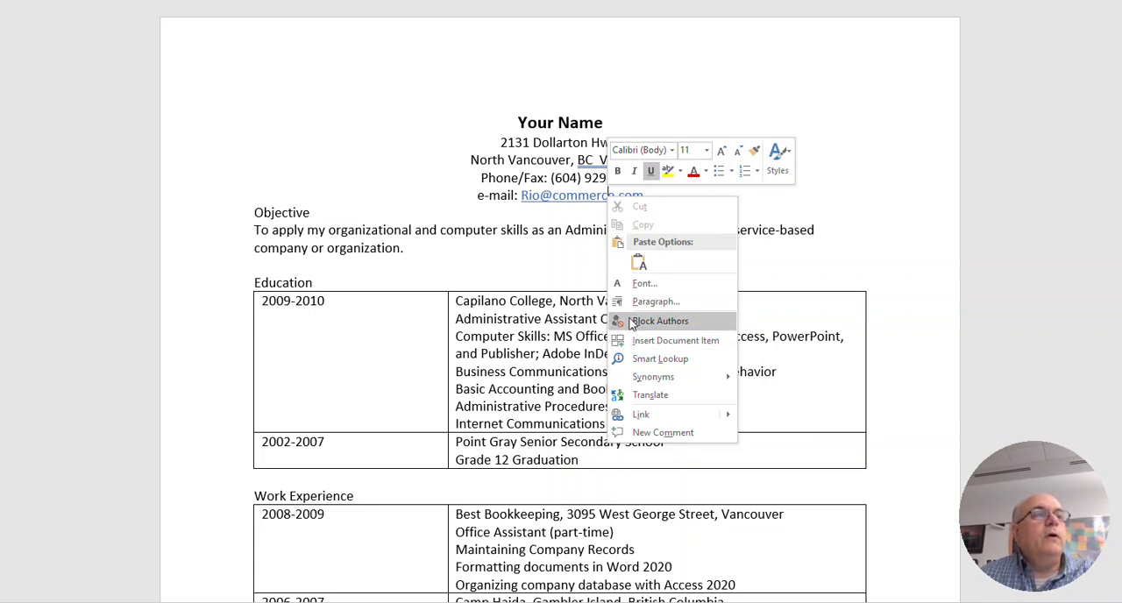
pyautogui.press('Escape')
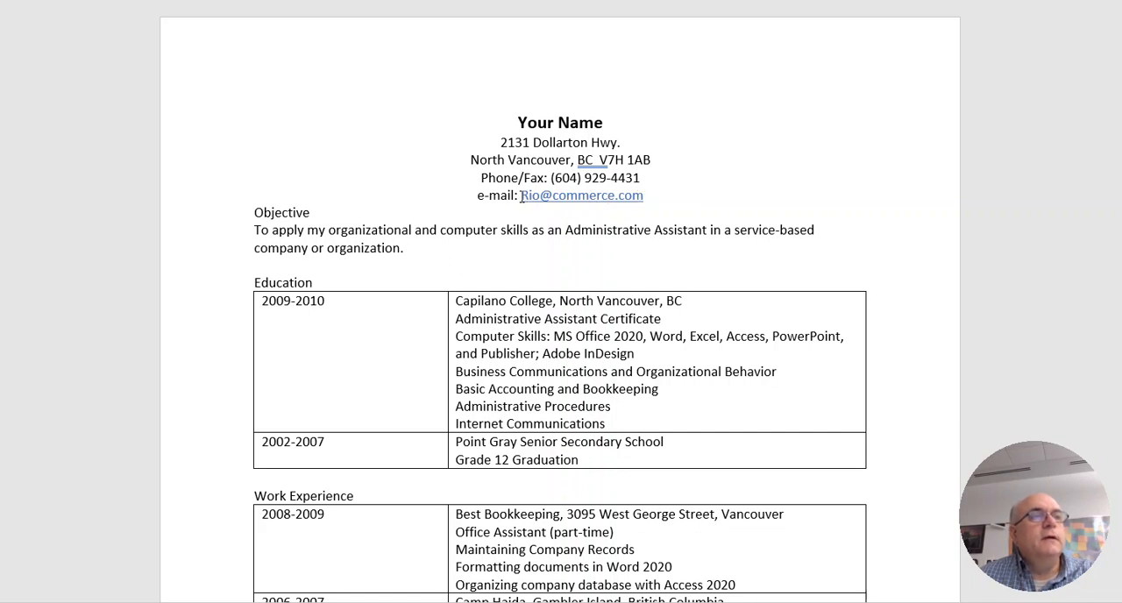
# Remove the underline from the e-mail address in the résumé header and set its font color to black
pyautogui.moveTo(522, 195); pyautogui.dragTo(641, 195)
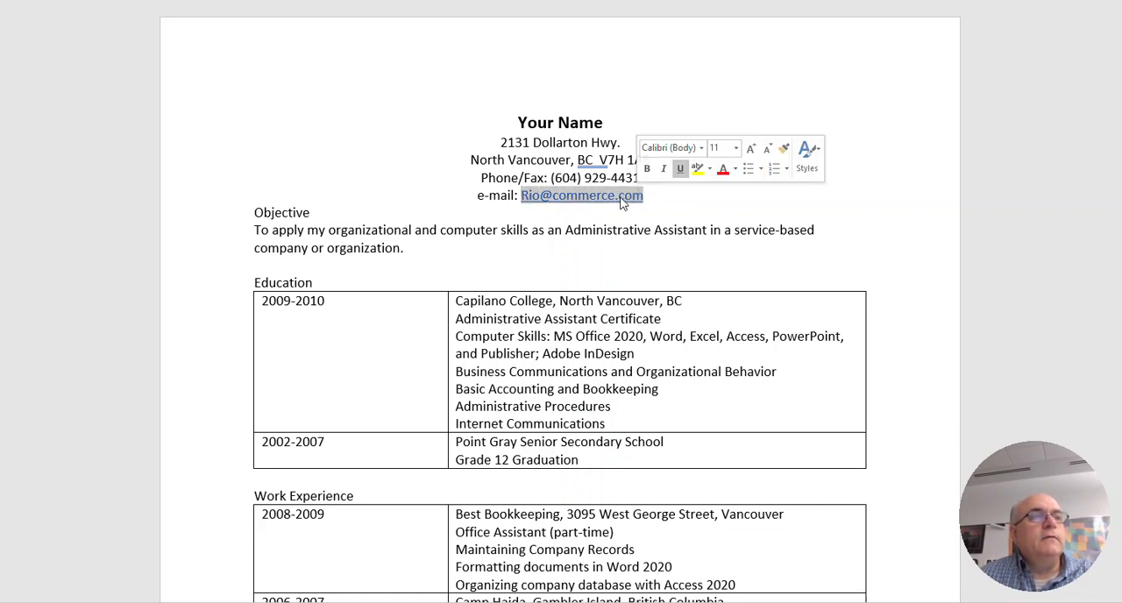
pyautogui.click(681, 169)
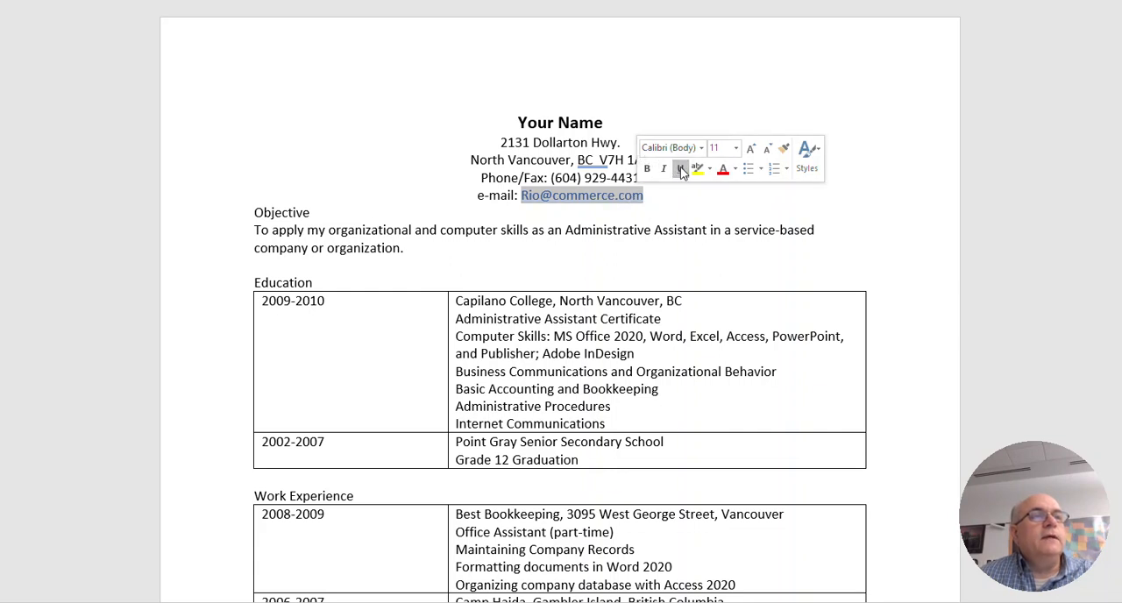
pyautogui.click(735, 169)
pyautogui.click(735, 189)
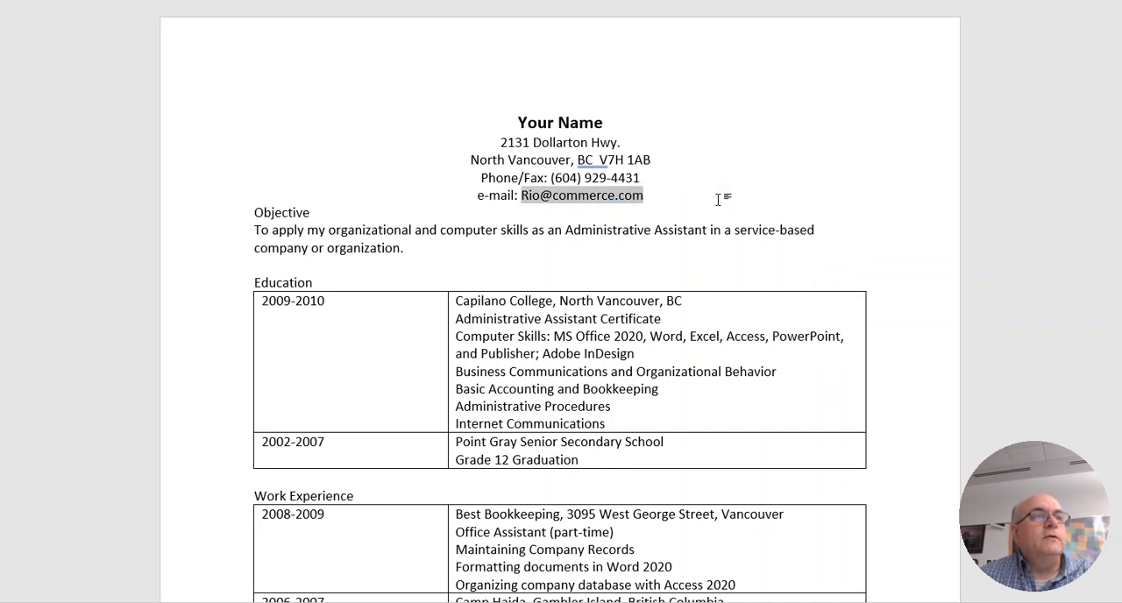
pyautogui.click(717, 200)
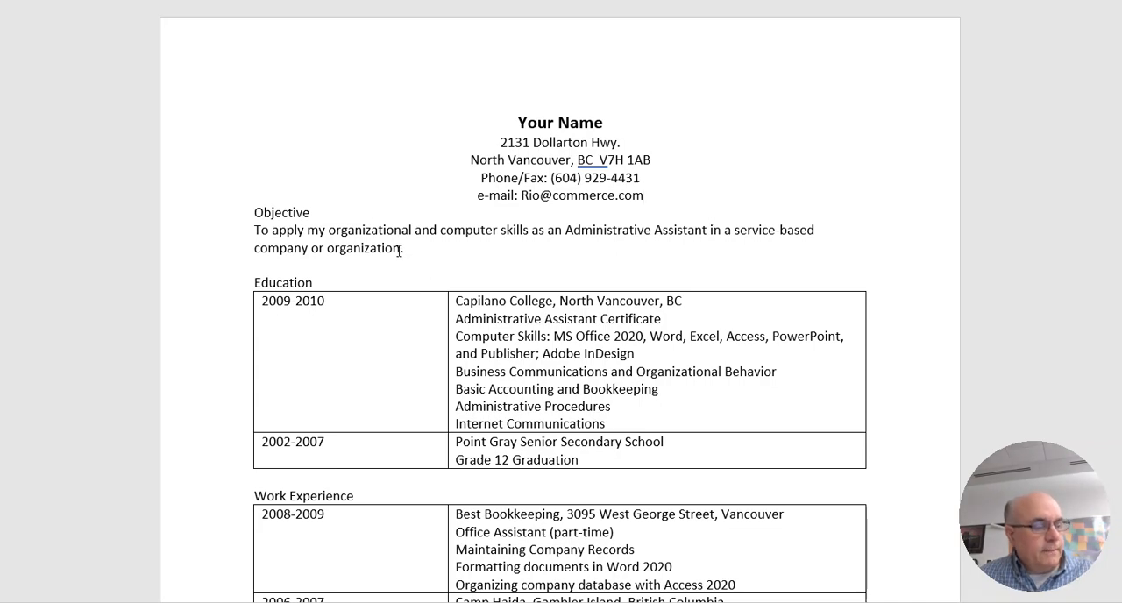
# Add a blank line below "Available on request" in the References section
pyautogui.scroll(-3, 403, 316)
pyautogui.scroll(-3, 404, 316)
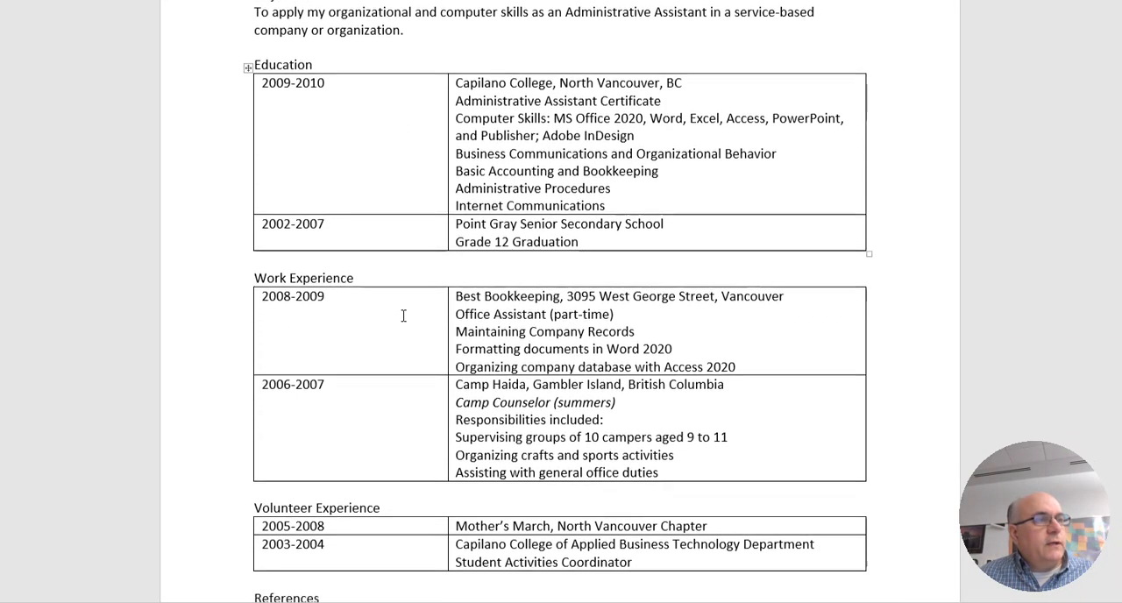
pyautogui.scroll(2, 404, 315)
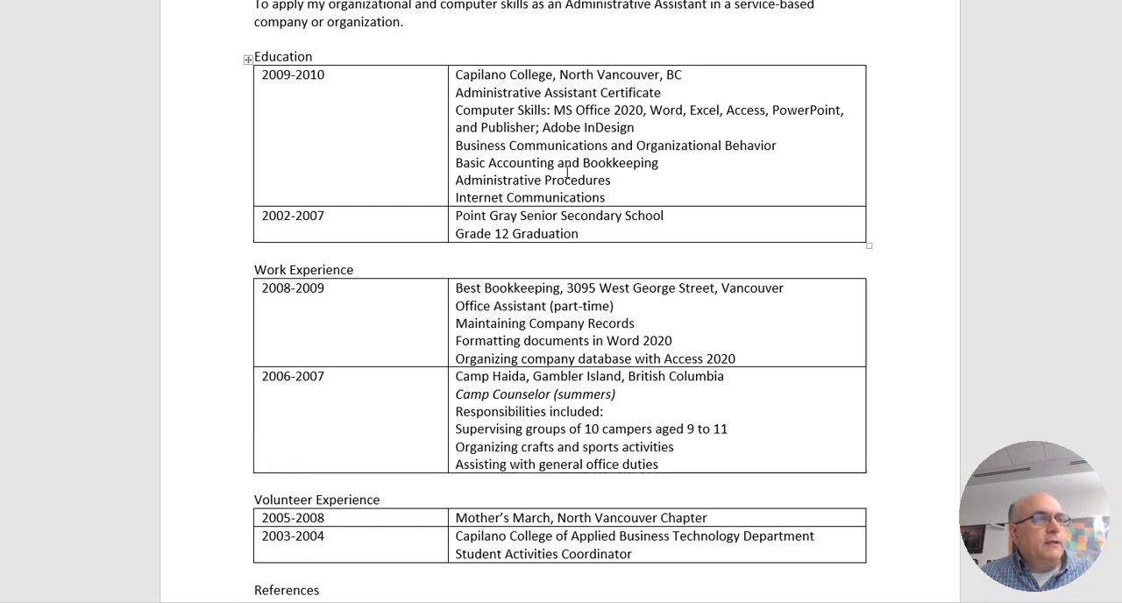
pyautogui.scroll(-5, 533, 219)
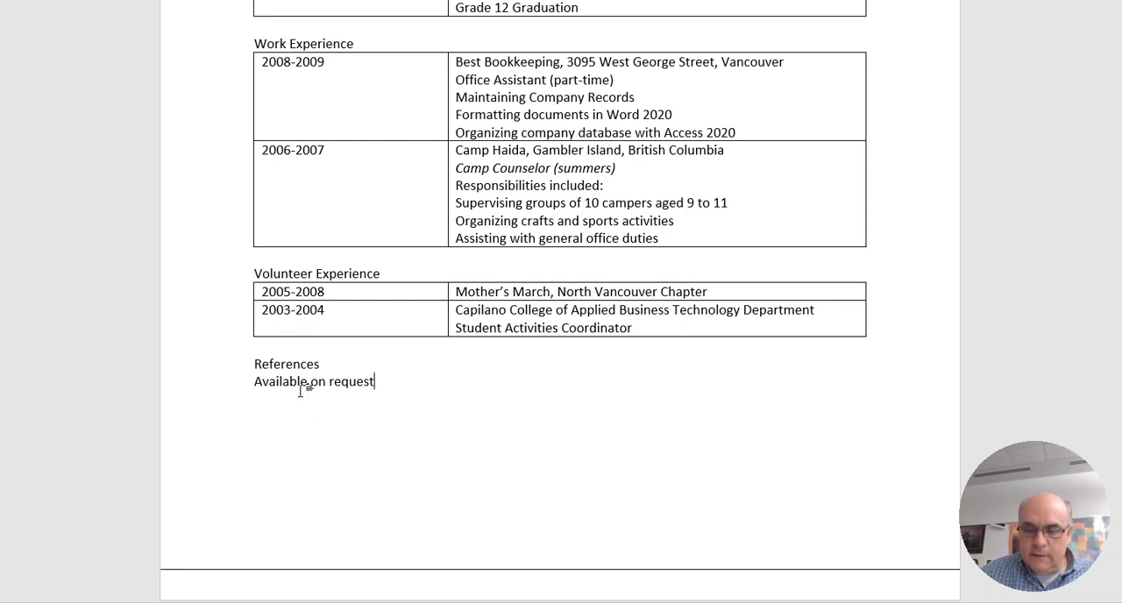
pyautogui.press('Return')
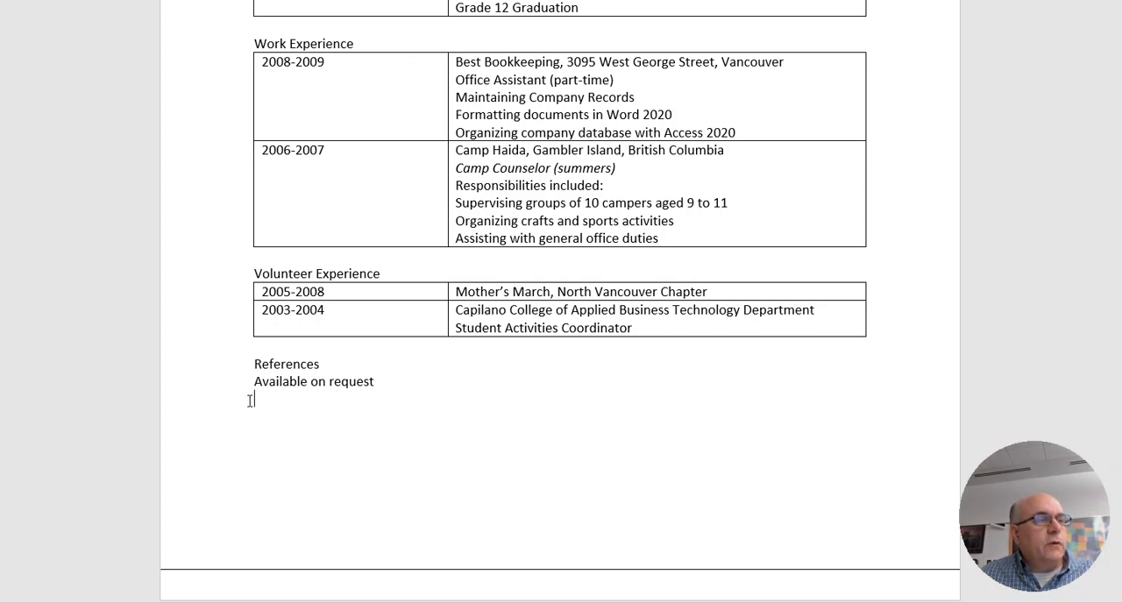
# Insert a table of 2 columns and 2 rows below "Available on request" and narrow its first column to line up with the tables above
pyautogui.scroll(5, 380, 351)
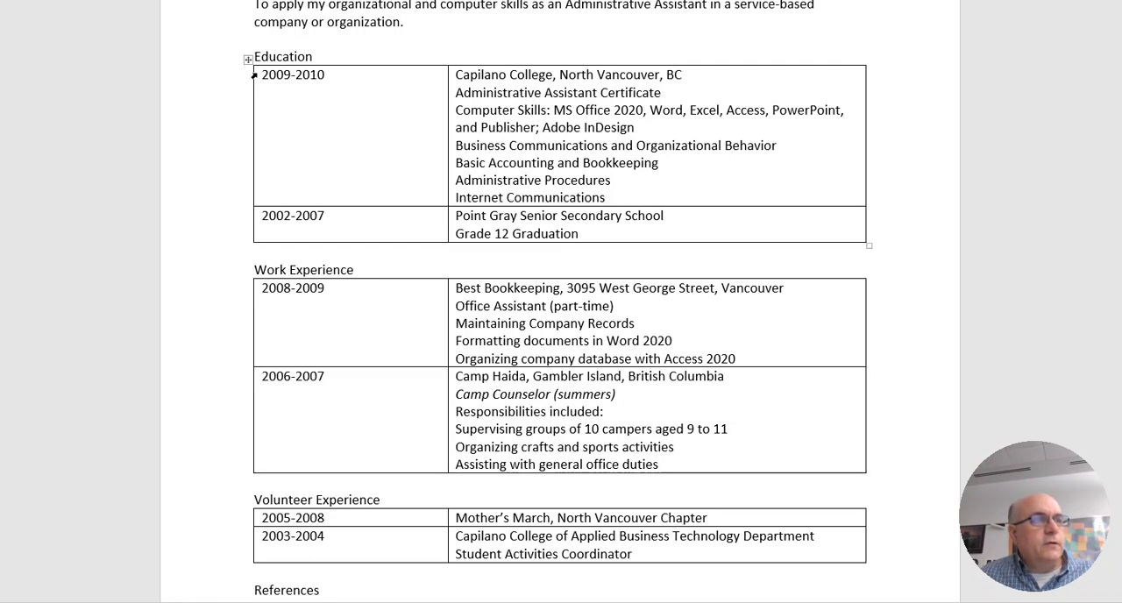
pyautogui.scroll(3, 255, 272)
pyautogui.scroll(-5, 495, 347)
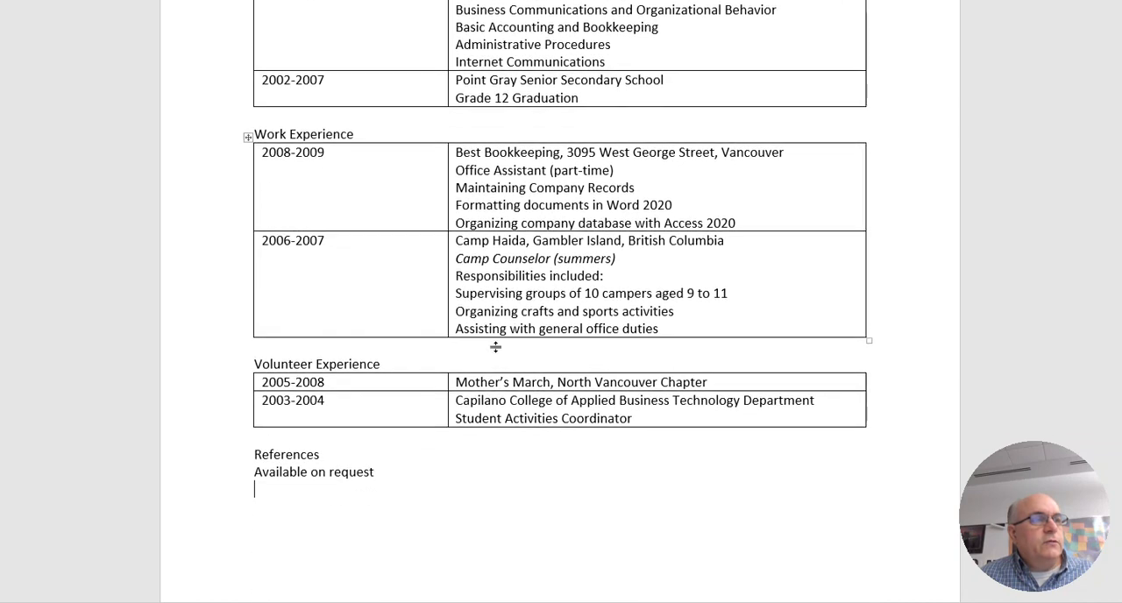
pyautogui.scroll(-2, 495, 347)
pyautogui.scroll(1, 494, 348)
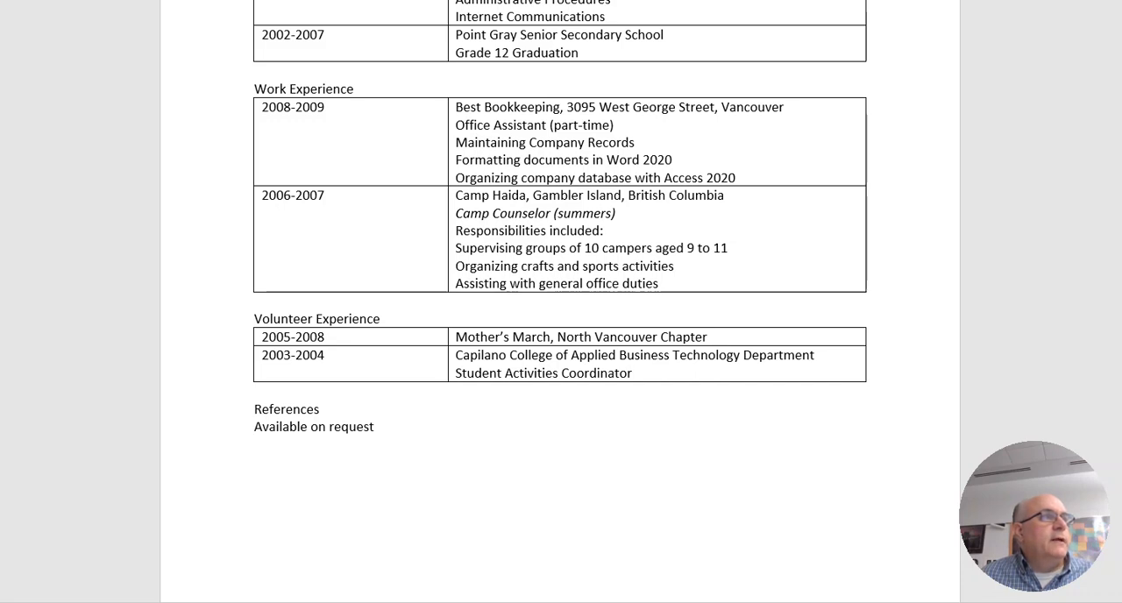
pyautogui.click(82, 0)
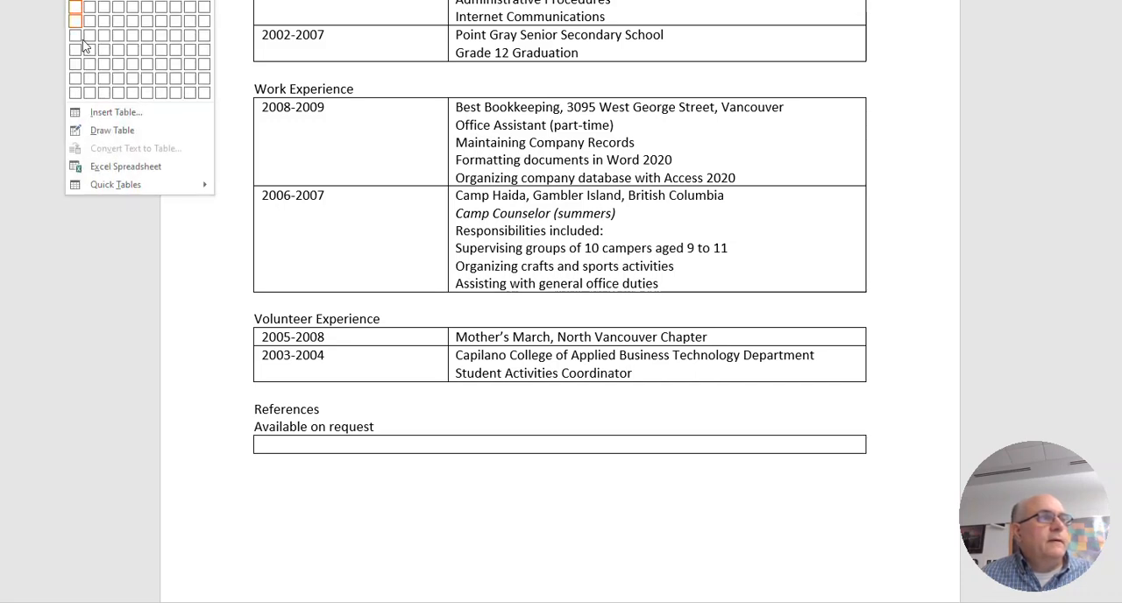
pyautogui.click(101, 113)
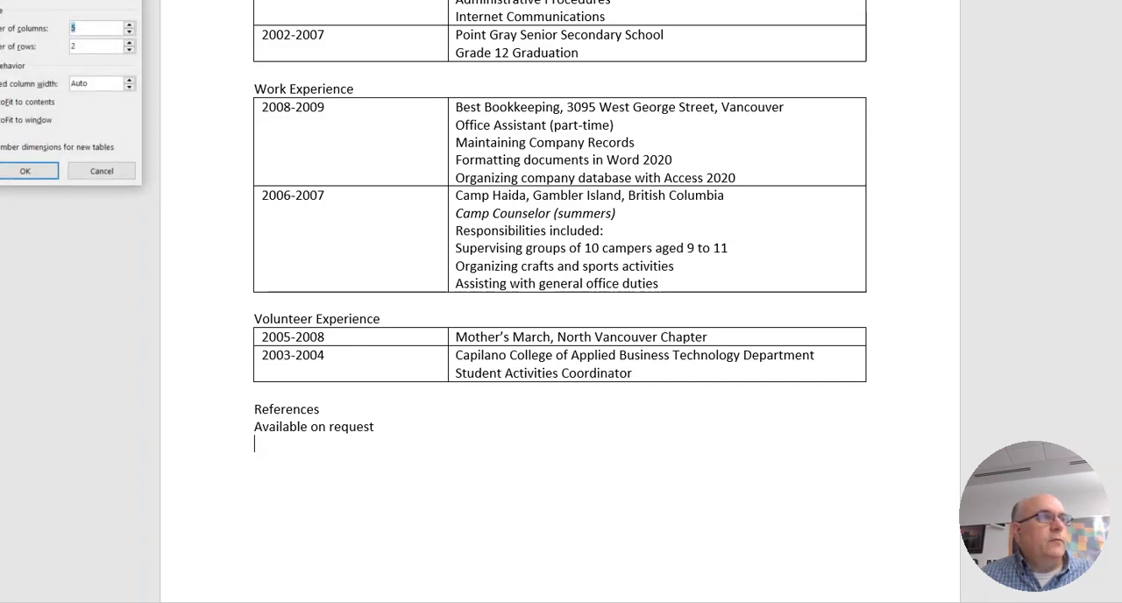
pyautogui.moveTo(45, 0); pyautogui.dragTo(123, 111)
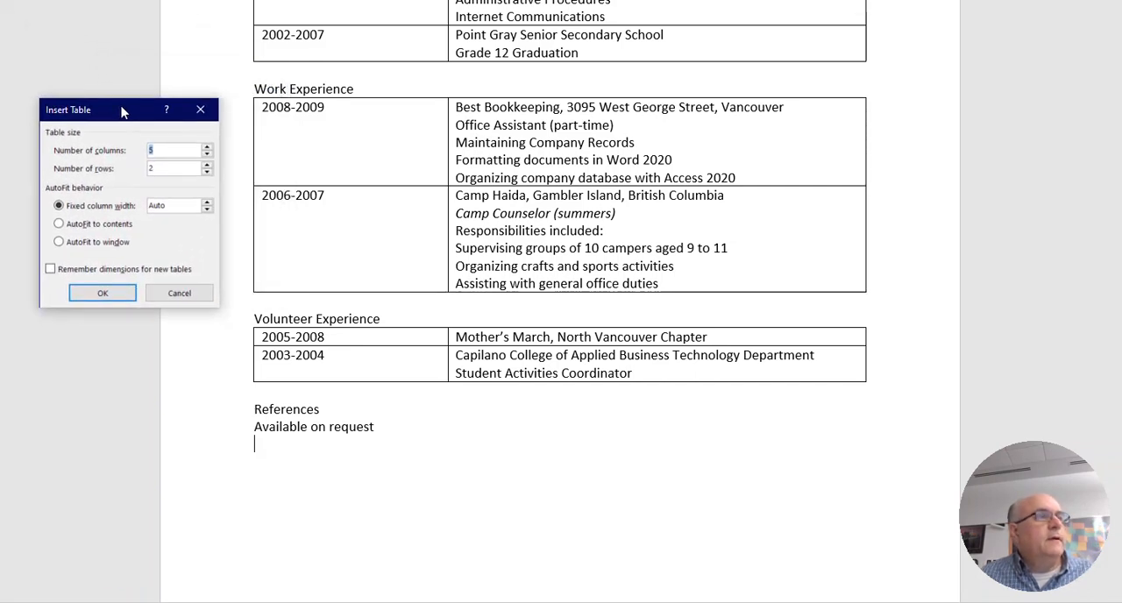
pyautogui.write('2')
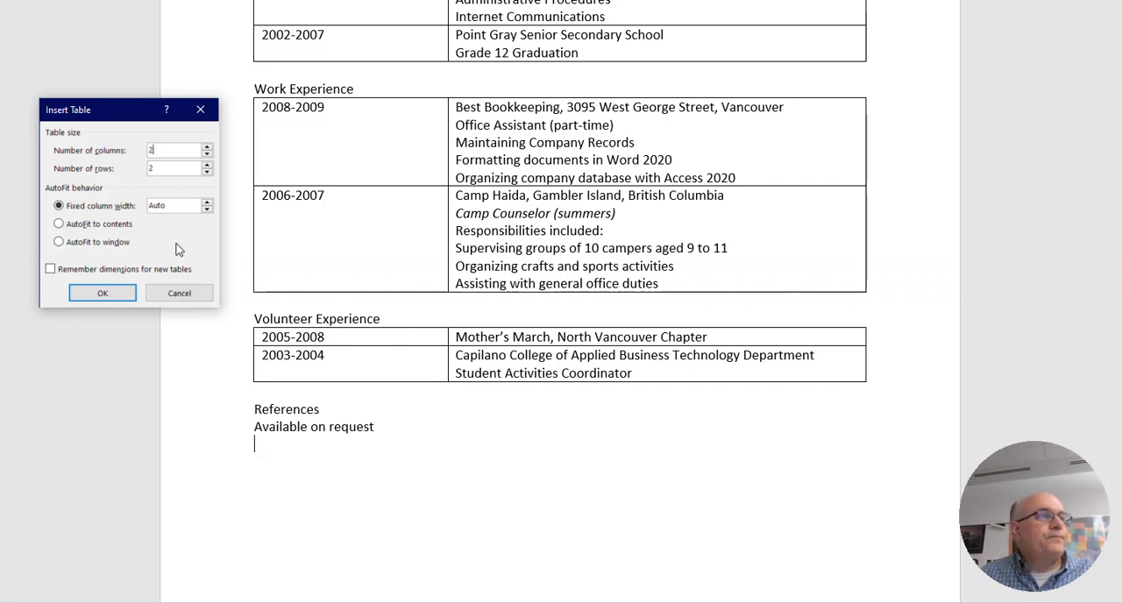
pyautogui.click(103, 293)
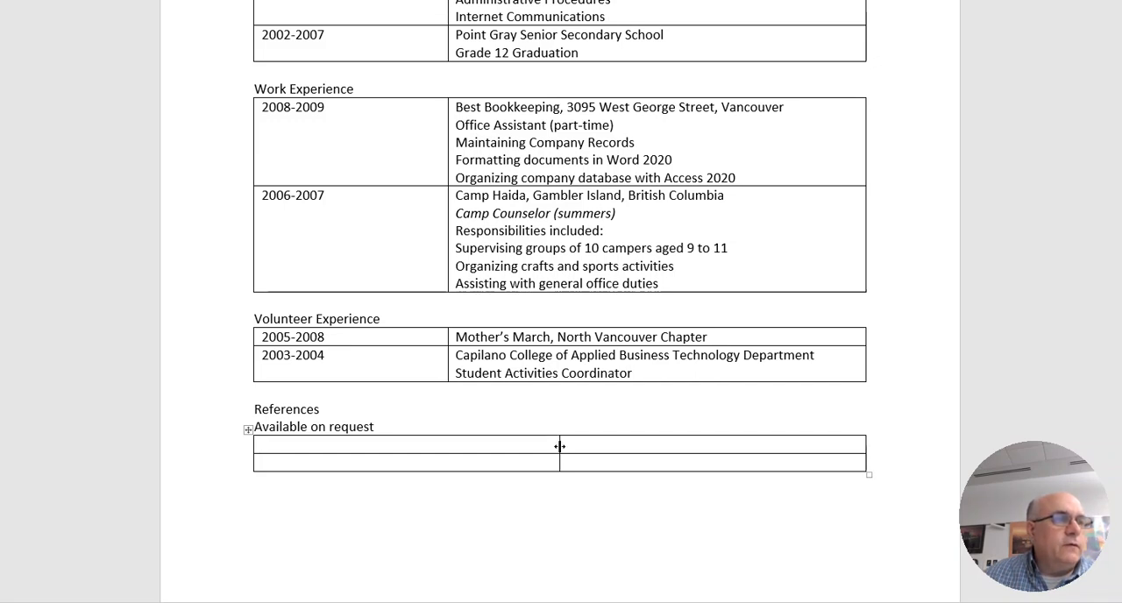
pyautogui.moveTo(560, 447); pyautogui.dragTo(448, 445)
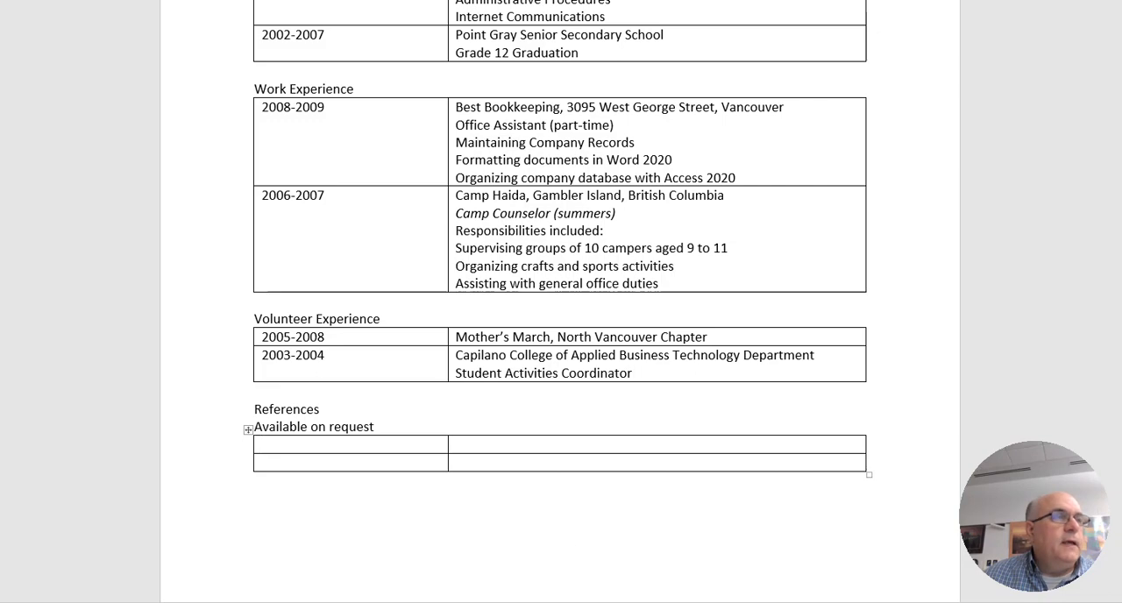
pyautogui.scroll(4, 699, 573)
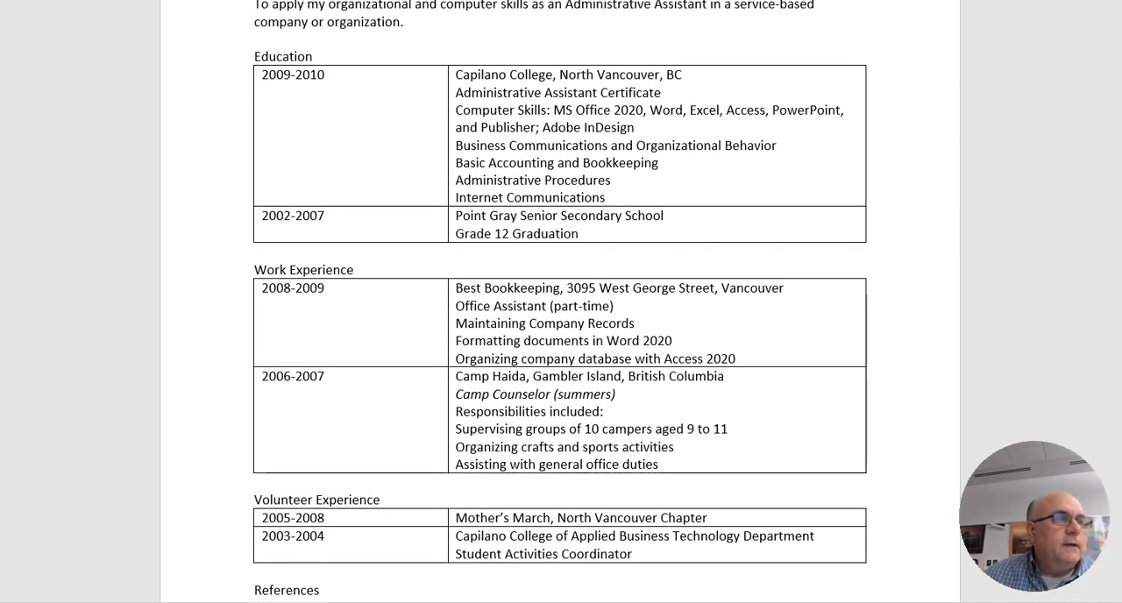
pyautogui.scroll(-4, 634, 586)
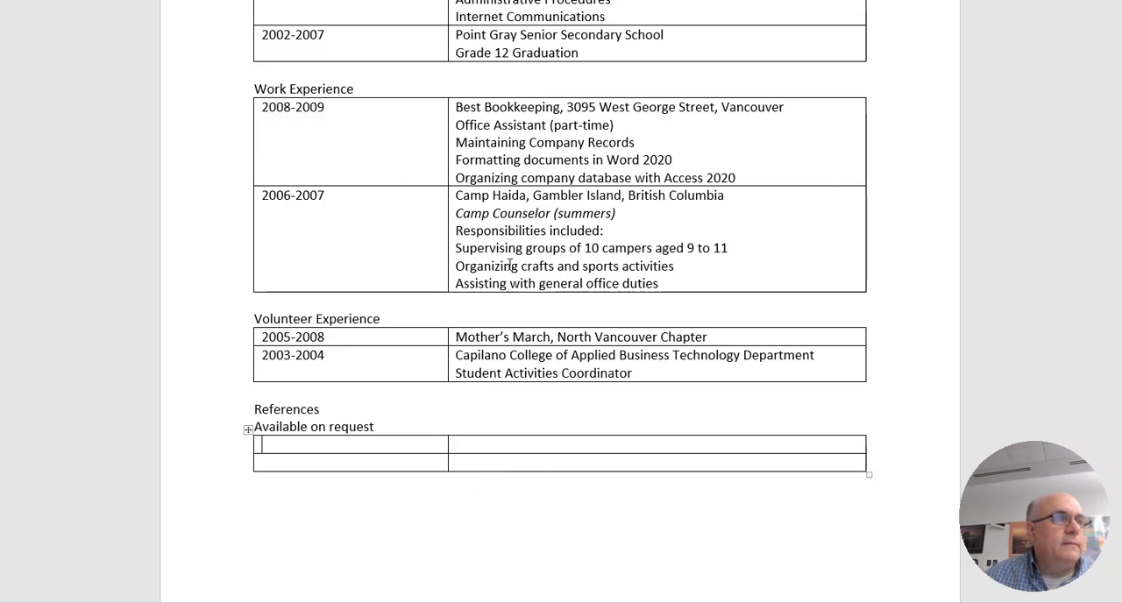
pyautogui.scroll(2, 511, 264)
pyautogui.scroll(4, 515, 272)
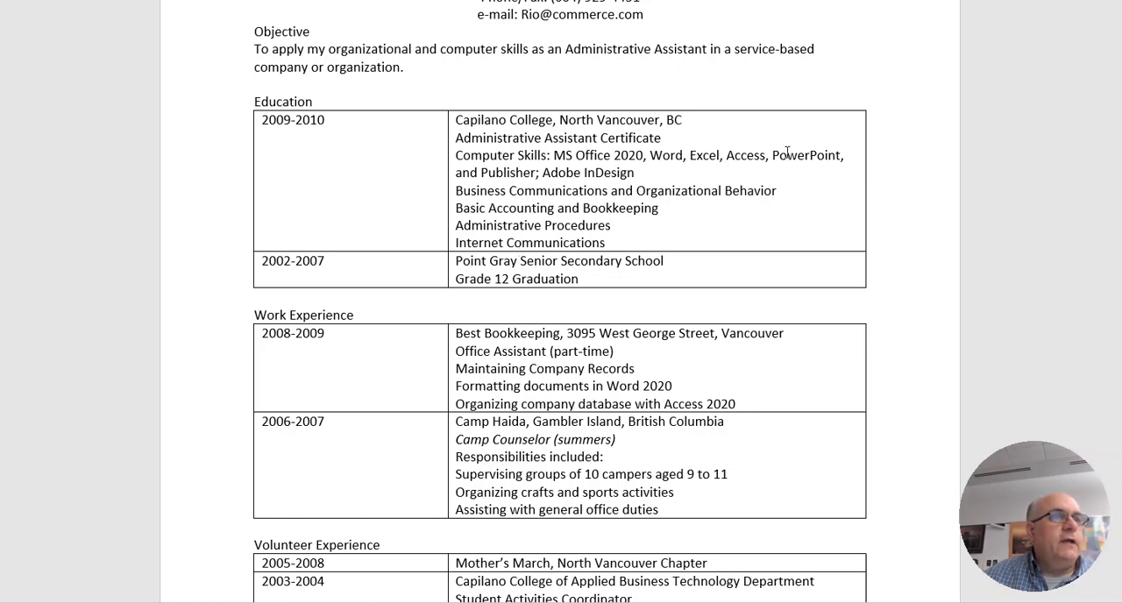
pyautogui.click(848, 155)
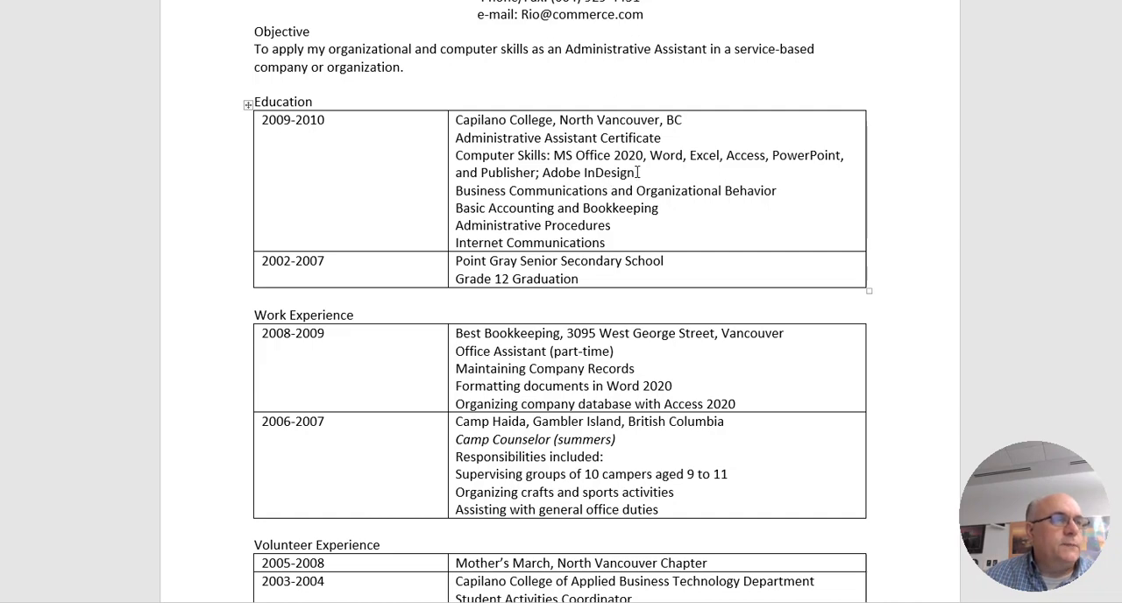
# Delete the empty two-column table below "Available on request" in the References section
pyautogui.scroll(-5, 604, 279)
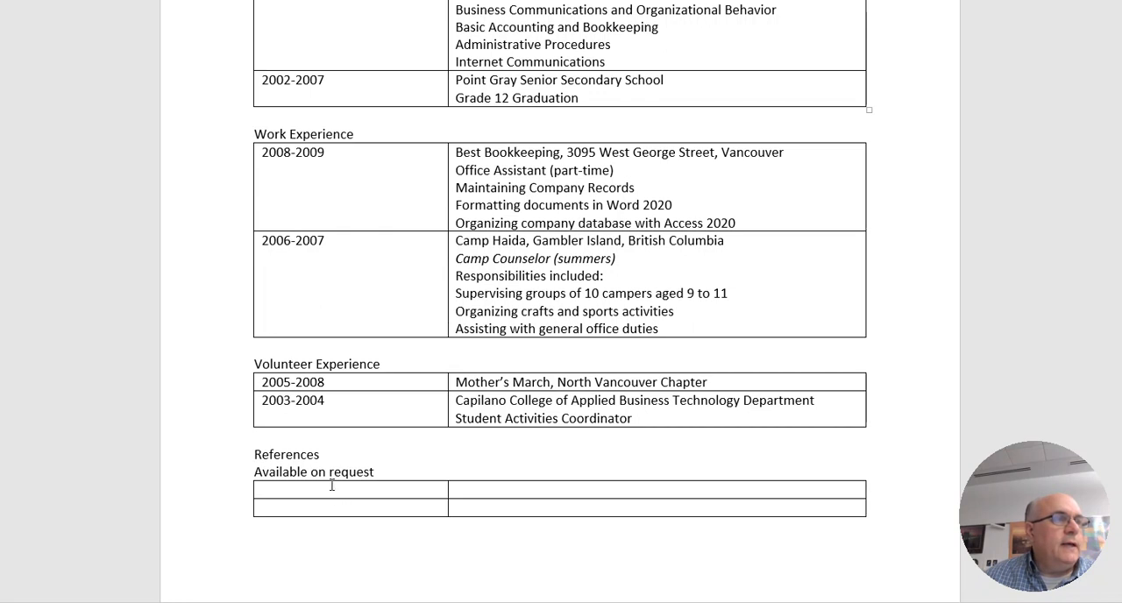
pyautogui.click(256, 489)
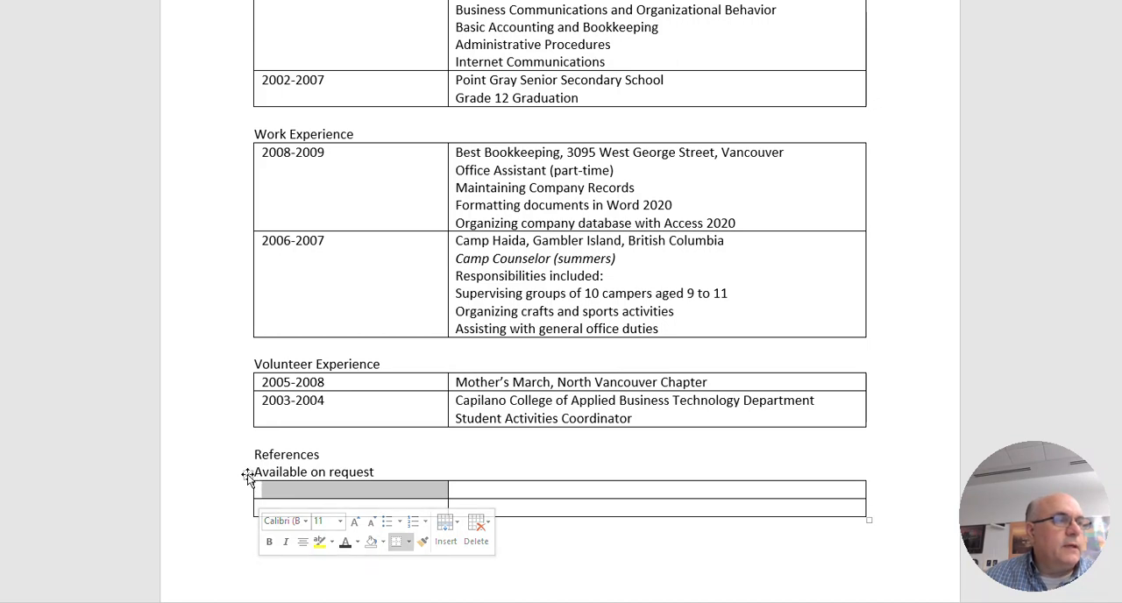
pyautogui.click(249, 477)
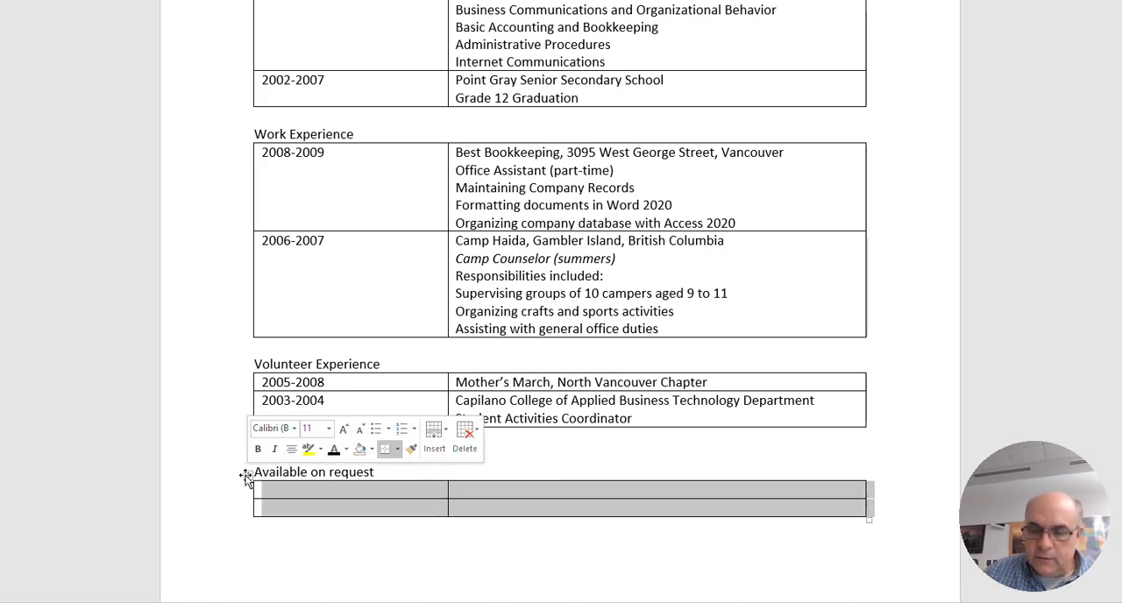
pyautogui.press('BackSpace')
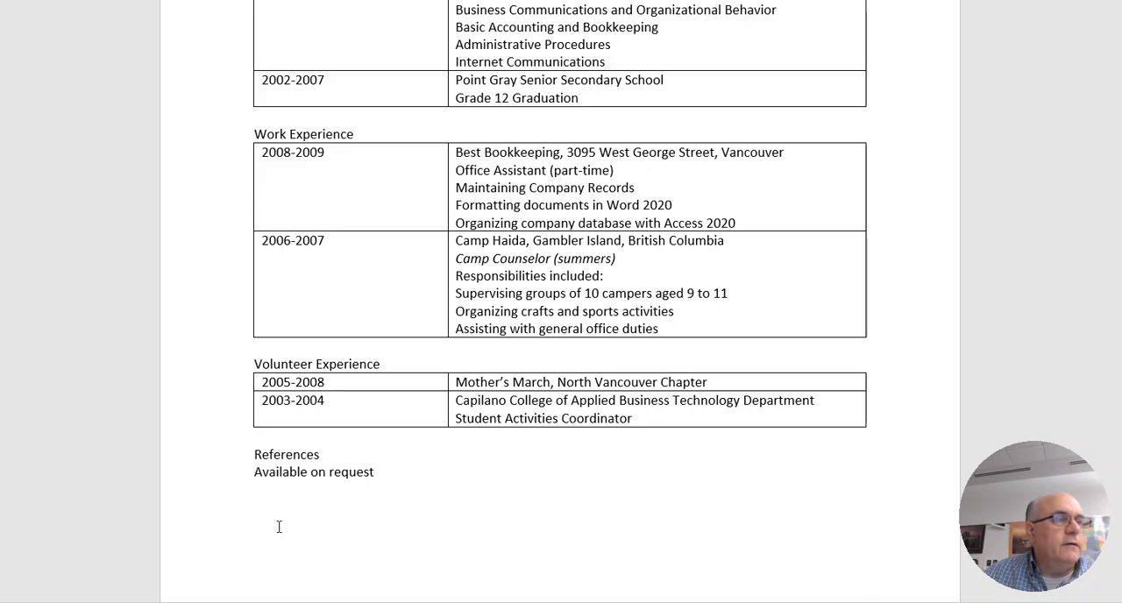
# Make the "Objective" heading bold and italic and set its font size to 14
pyautogui.scroll(2, 526, 524)
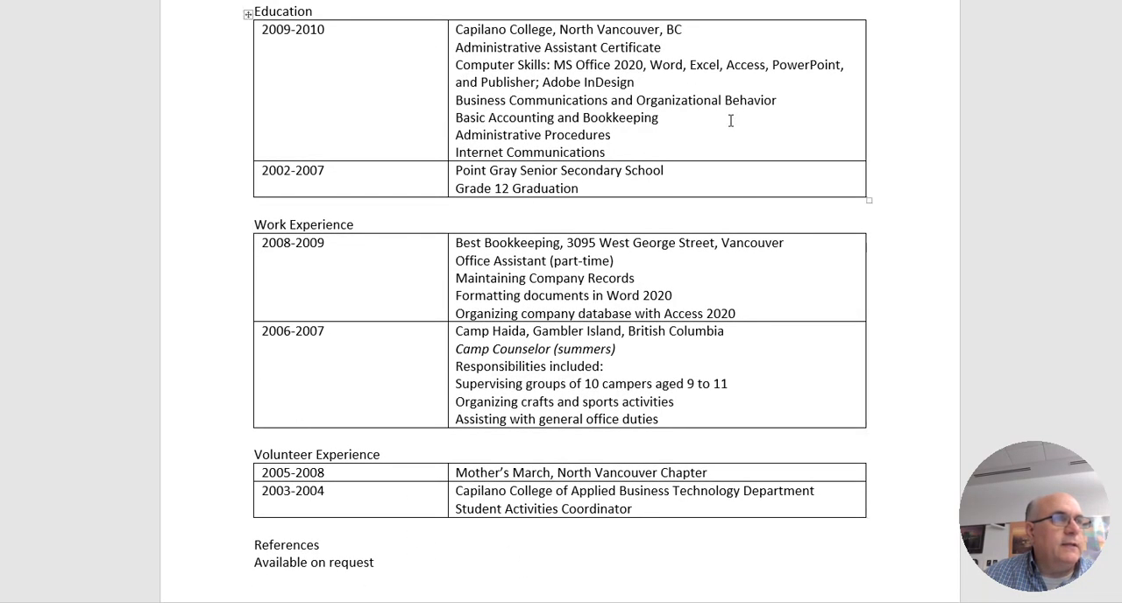
pyautogui.scroll(2, 666, 139)
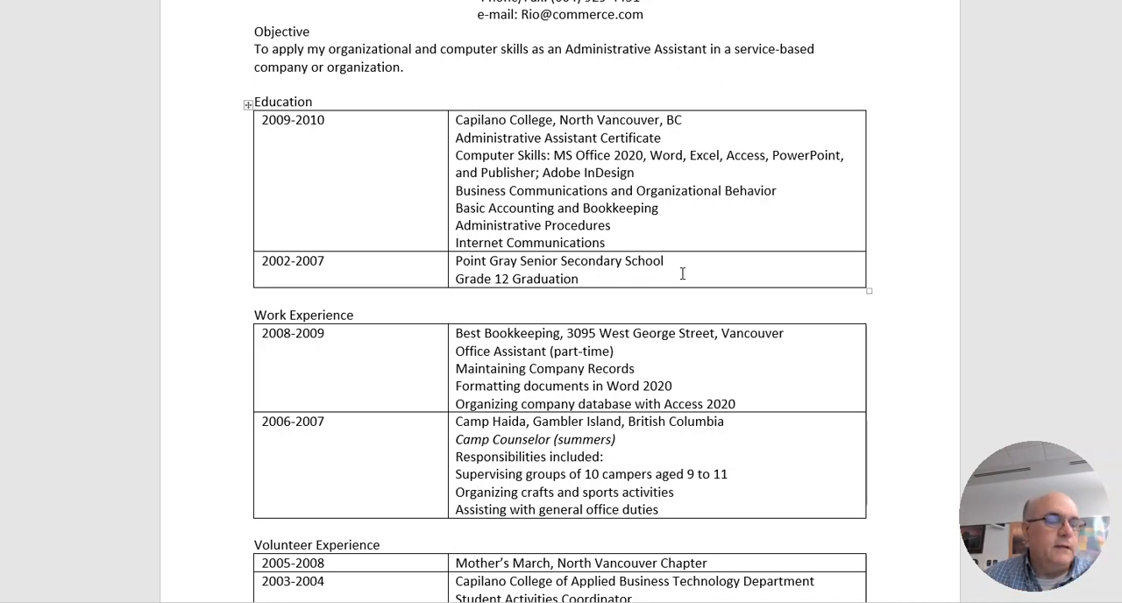
pyautogui.scroll(2, 682, 273)
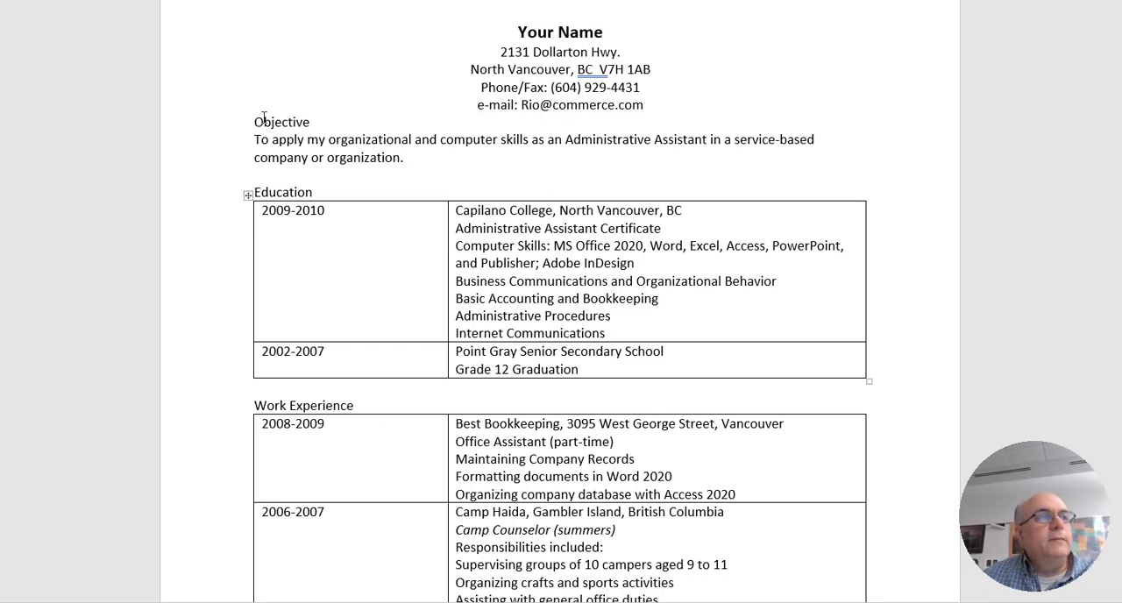
pyautogui.scroll(-3, 438, 403)
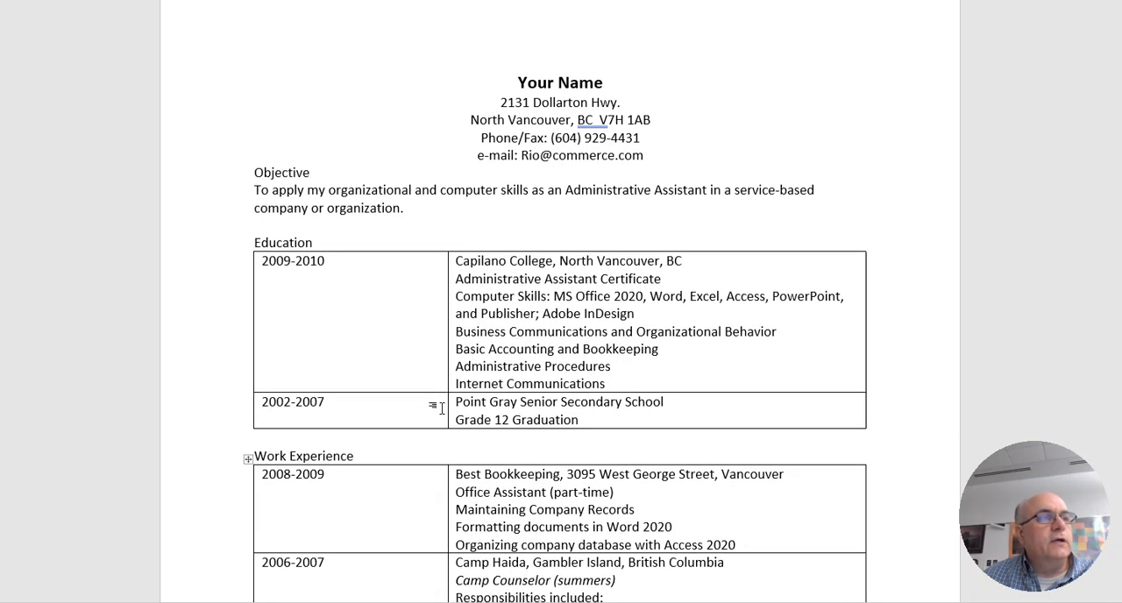
pyautogui.scroll(5, 441, 410)
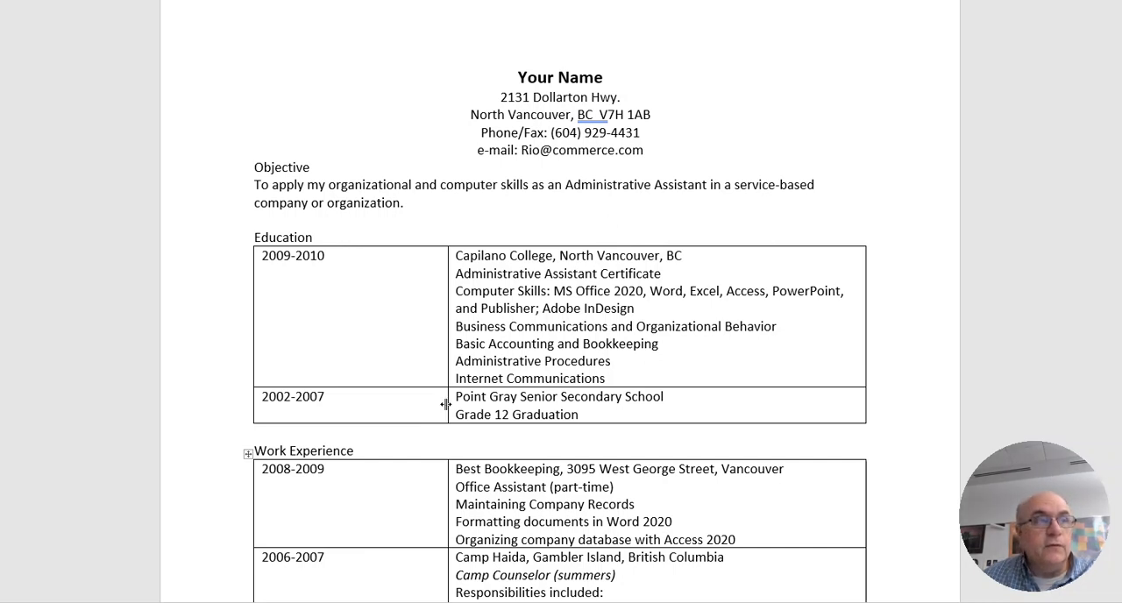
pyautogui.doubleClick(279, 167)
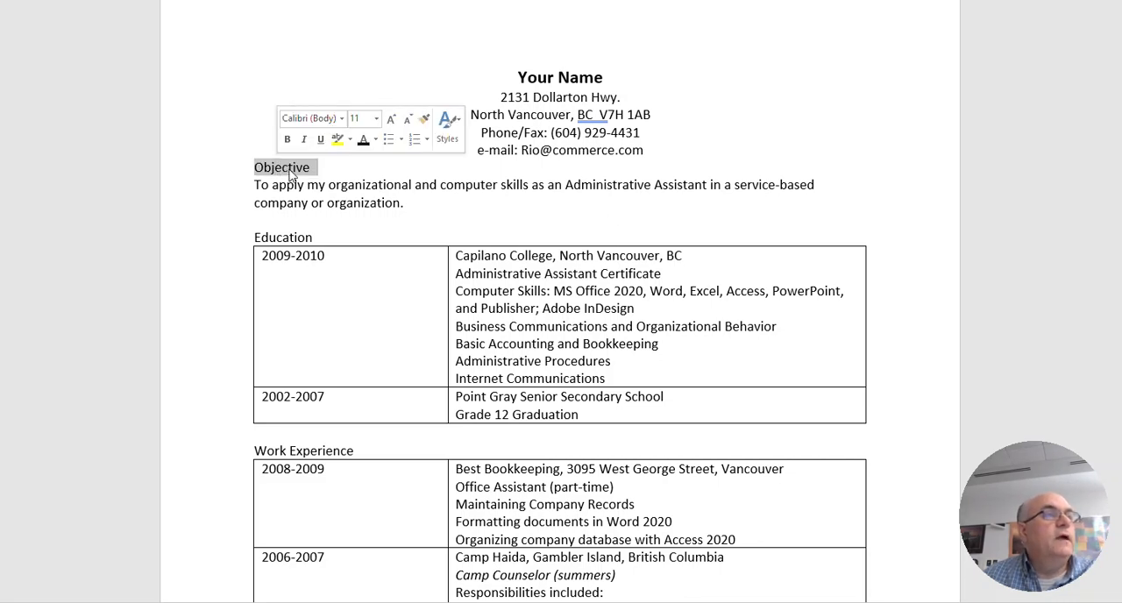
pyautogui.click(287, 140)
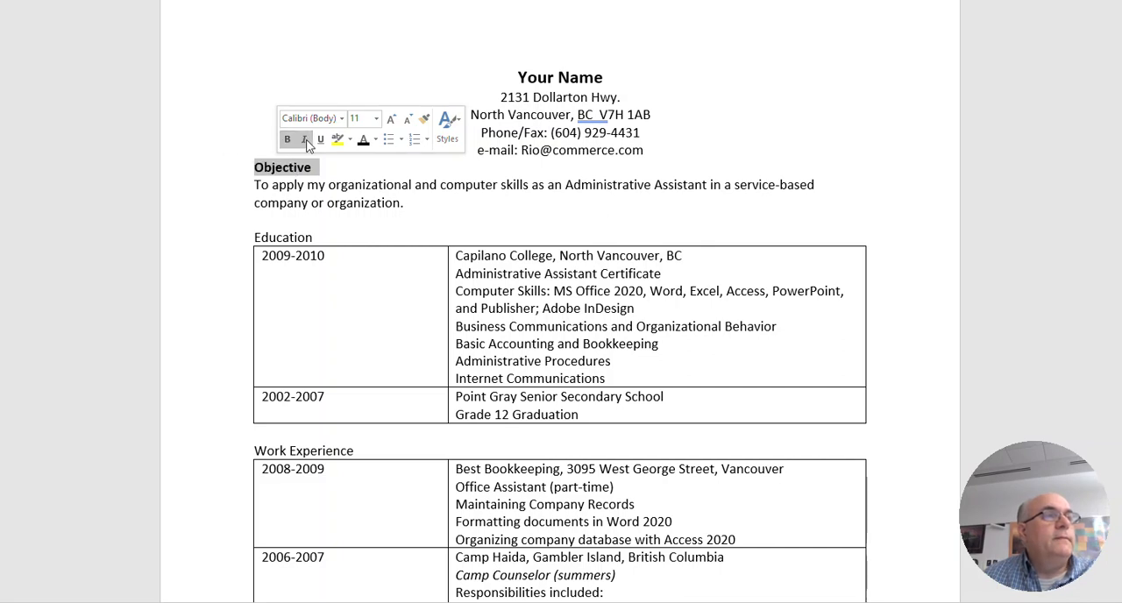
pyautogui.click(375, 118)
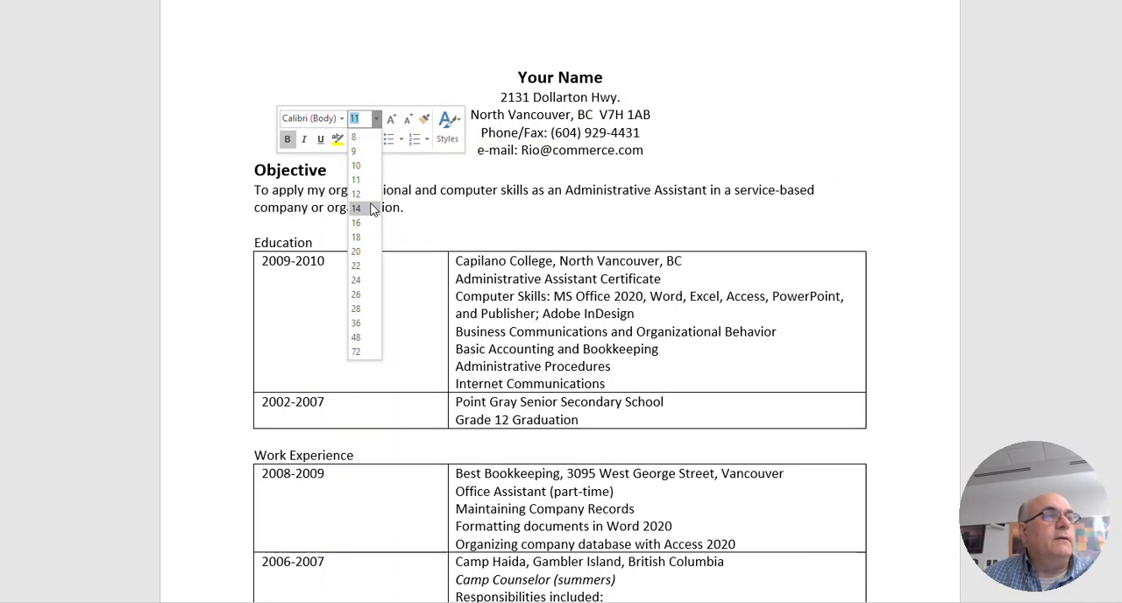
pyautogui.click(370, 209)
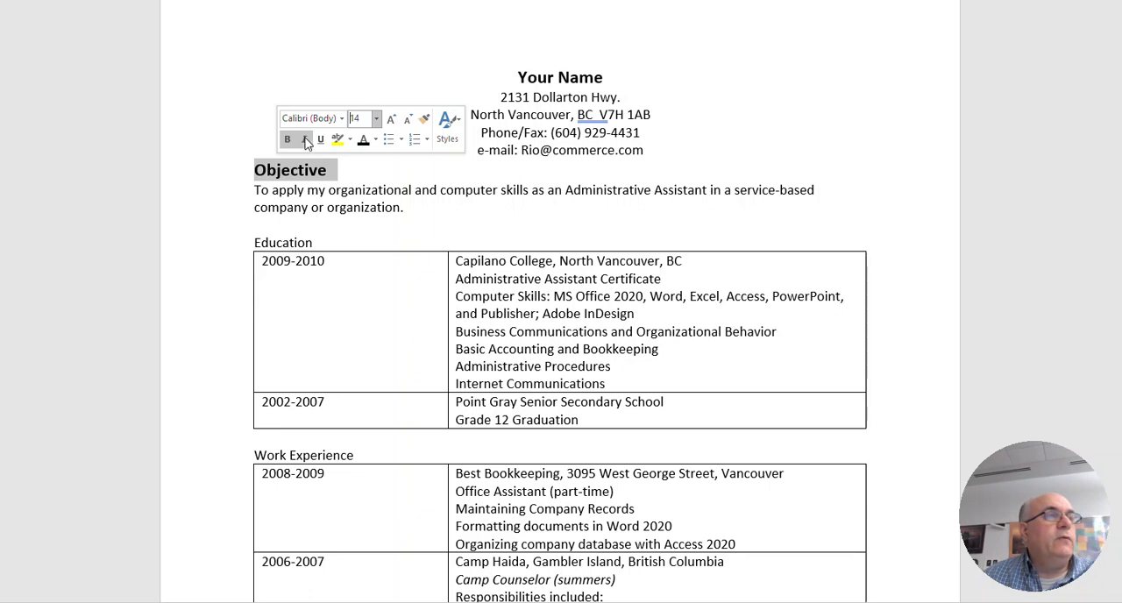
pyautogui.click(305, 141)
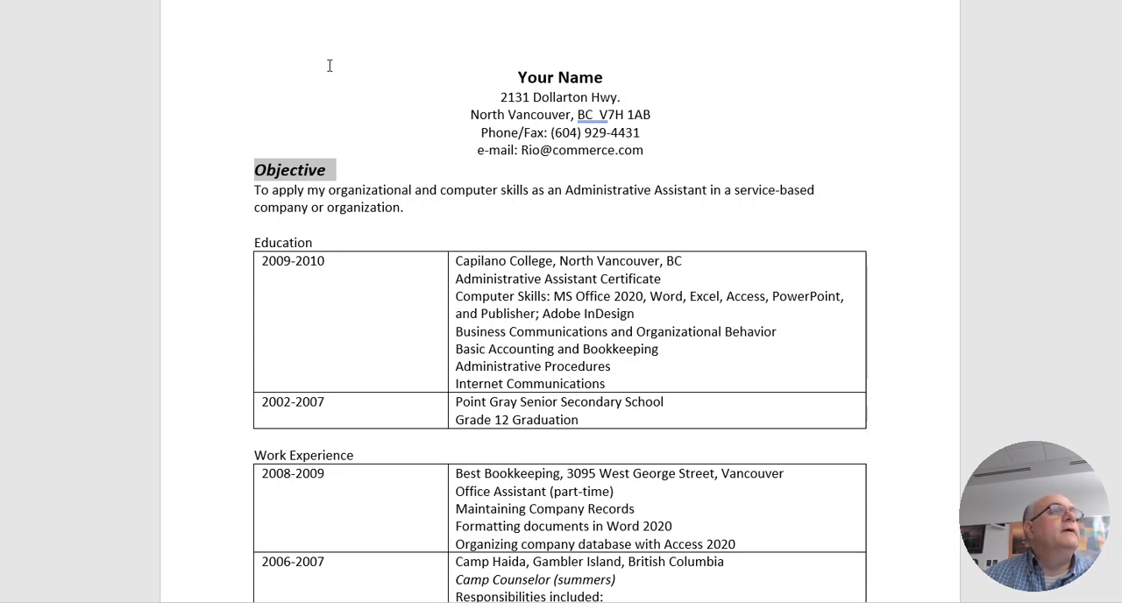
pyautogui.click(686, 15)
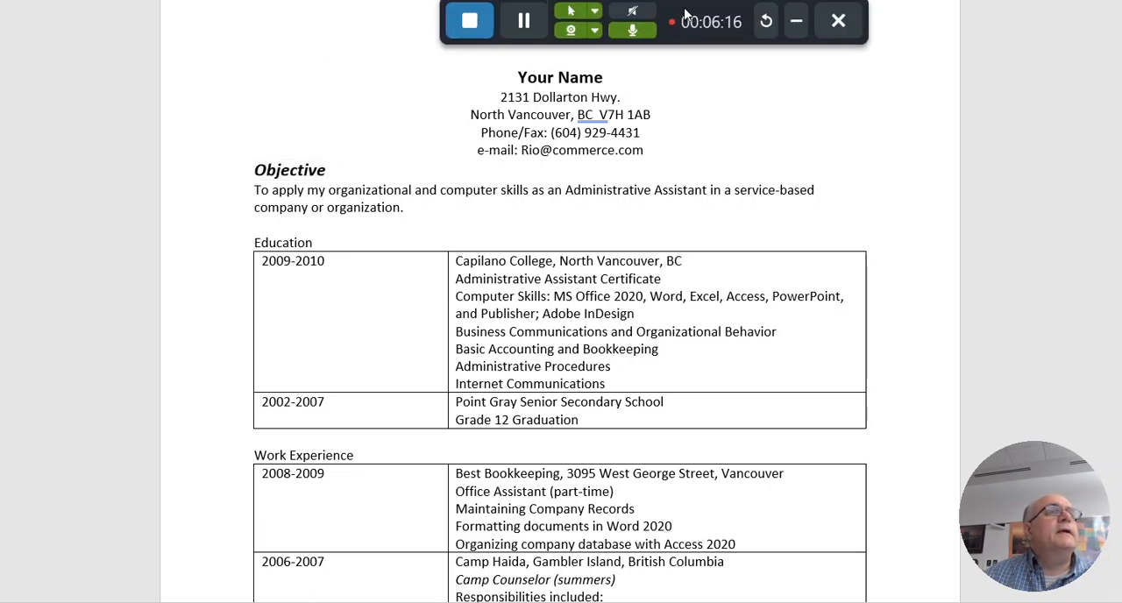
pyautogui.moveTo(687, 15); pyautogui.dragTo(860, 34)
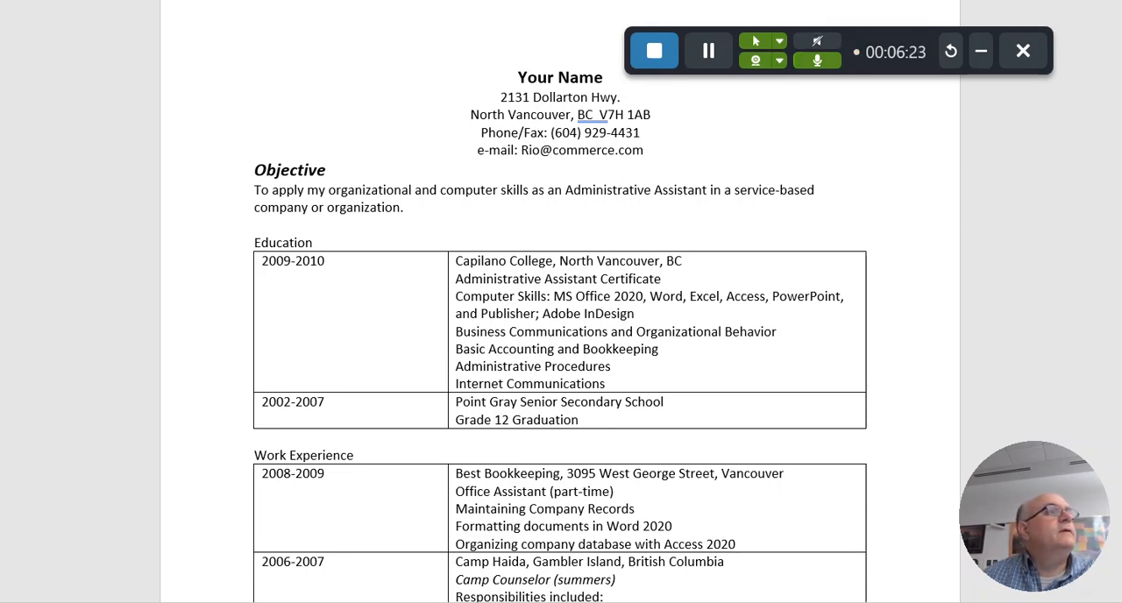
# Open the Borders and Shading settings for the "Objective" heading and choose the Custom setting for its paragraph border
pyautogui.click(235, 171)
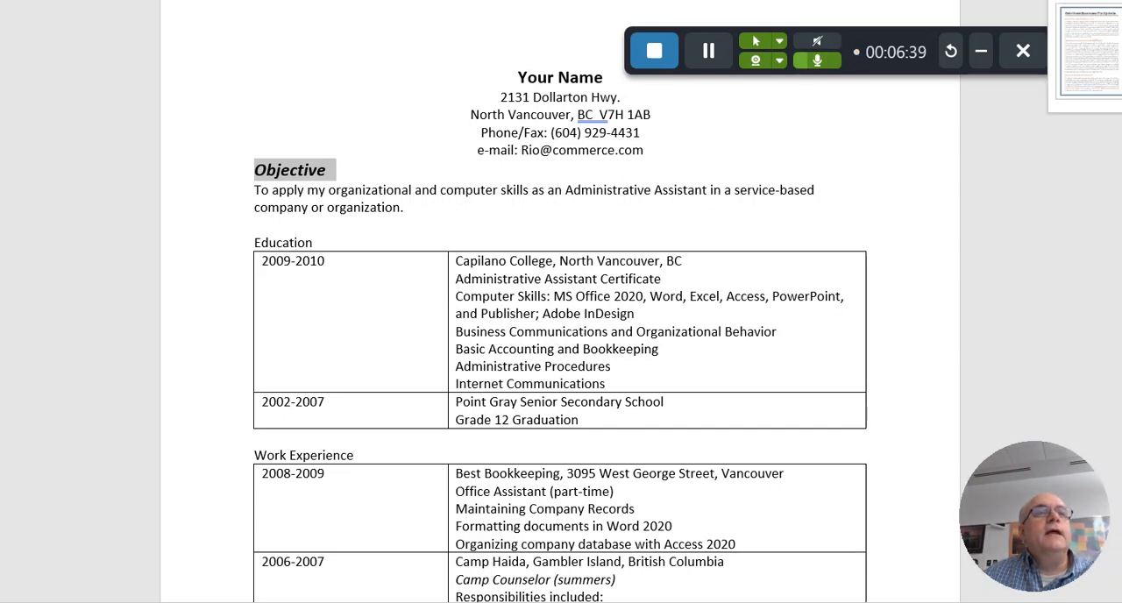
pyautogui.click(1068, 1)
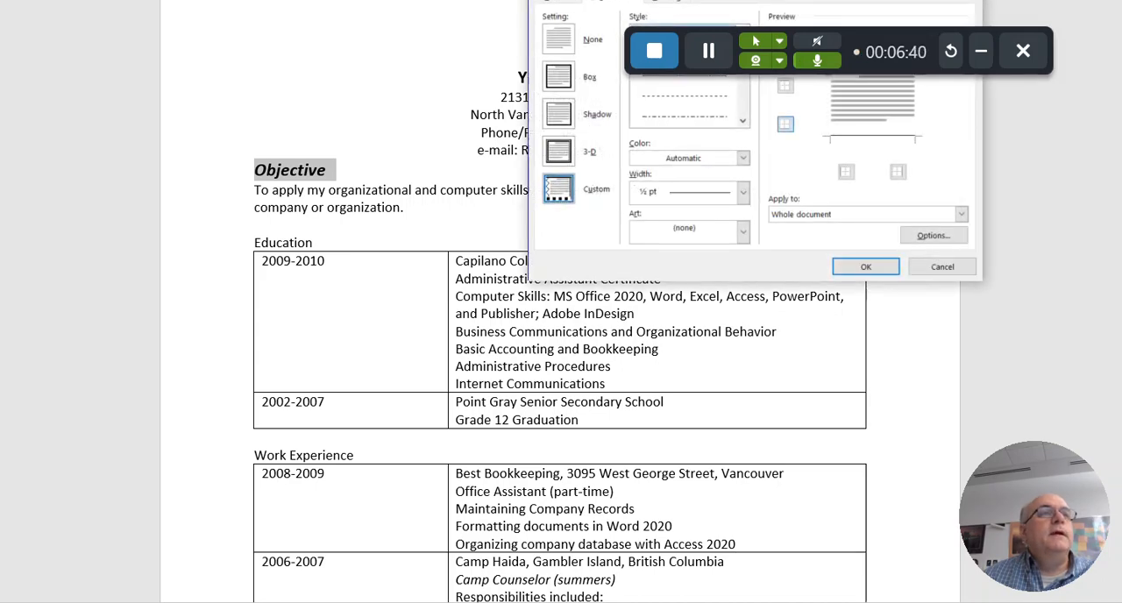
pyautogui.moveTo(868, 0)
pyautogui.mouseDown()
pyautogui.moveTo(573, 88)
pyautogui.moveTo(477, 203)
pyautogui.moveTo(807, 198)
pyautogui.moveTo(731, 242)
pyautogui.moveTo(769, 240)
pyautogui.mouseUp()
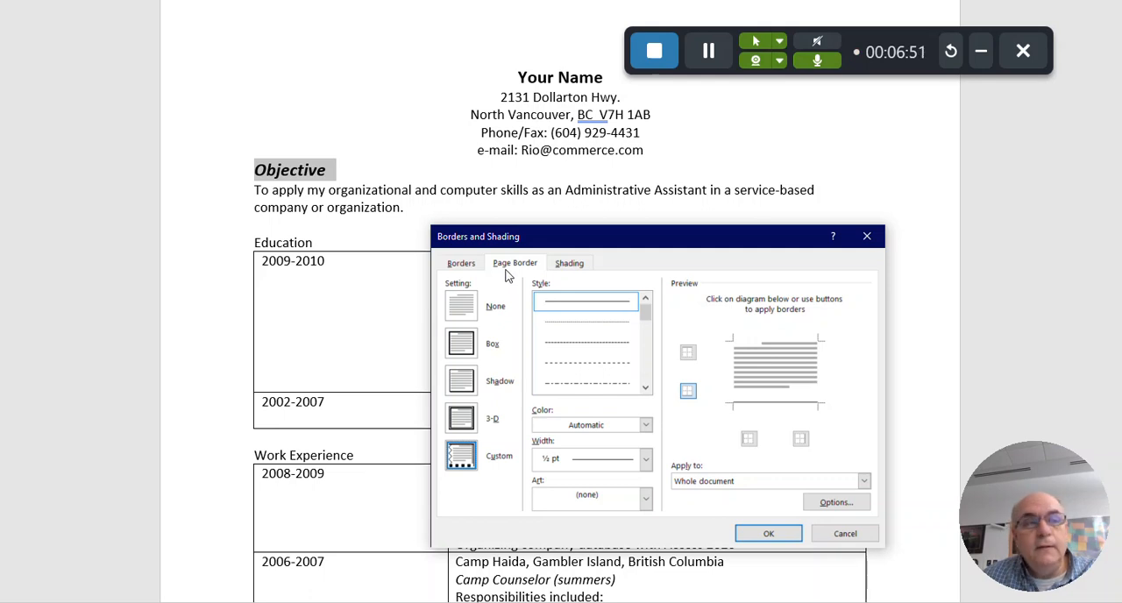
pyautogui.click(458, 268)
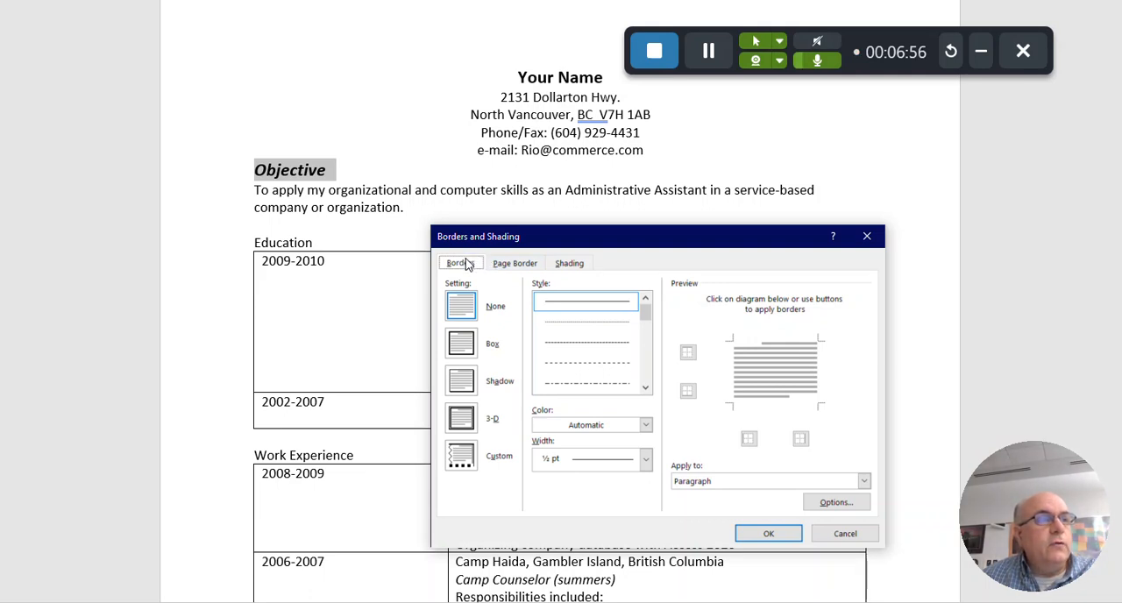
pyautogui.click(458, 462)
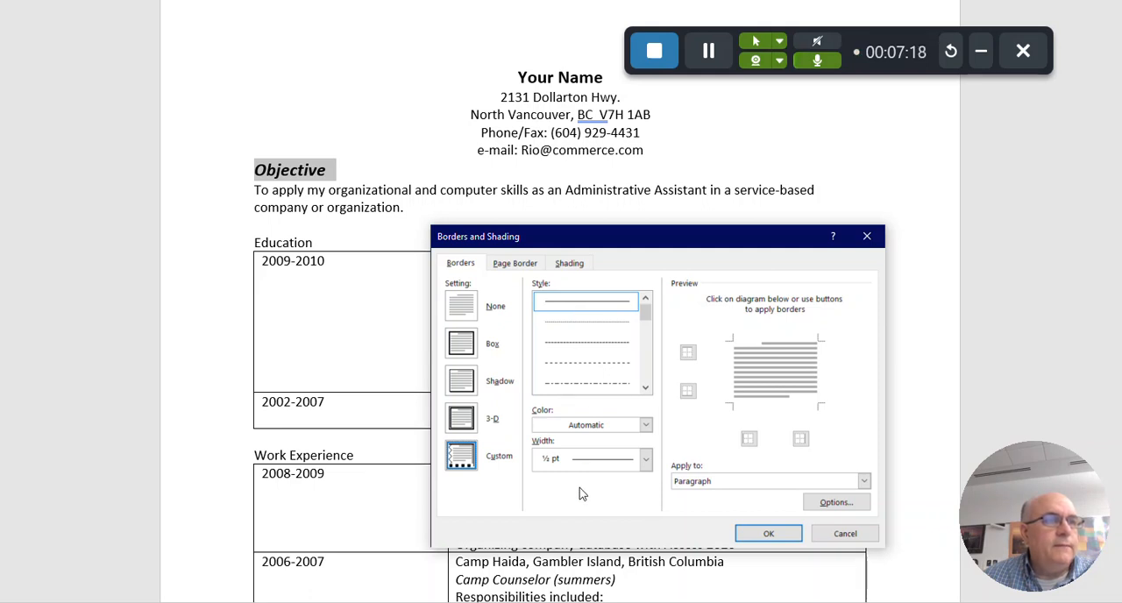
# Apply only a bottom border, a solid ½ pt line, to the "Objective" heading paragraph
pyautogui.click(689, 354)
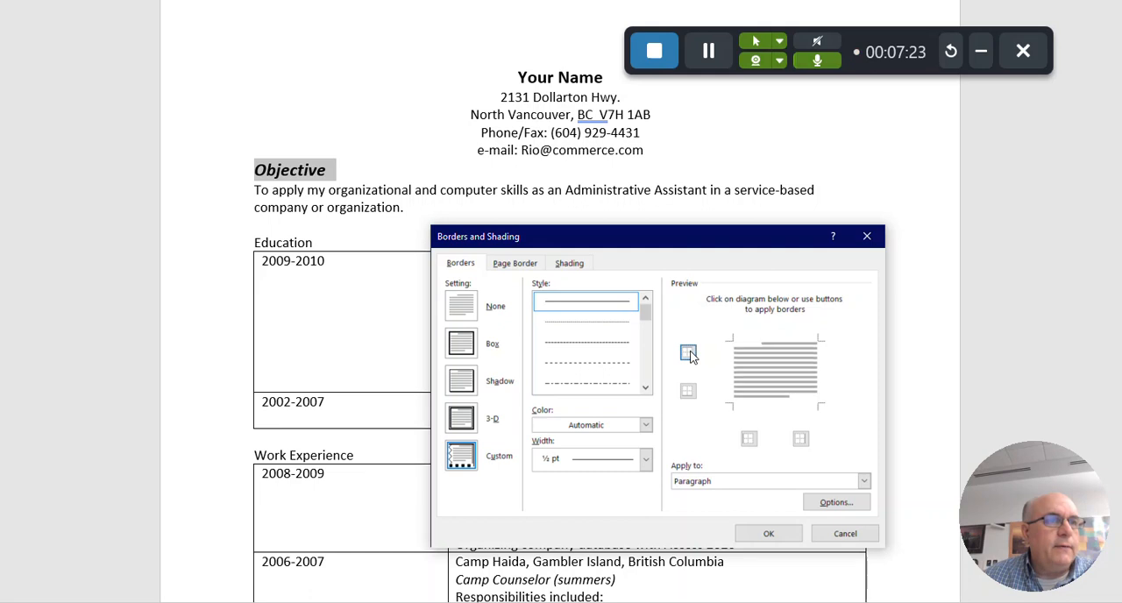
pyautogui.click(688, 394)
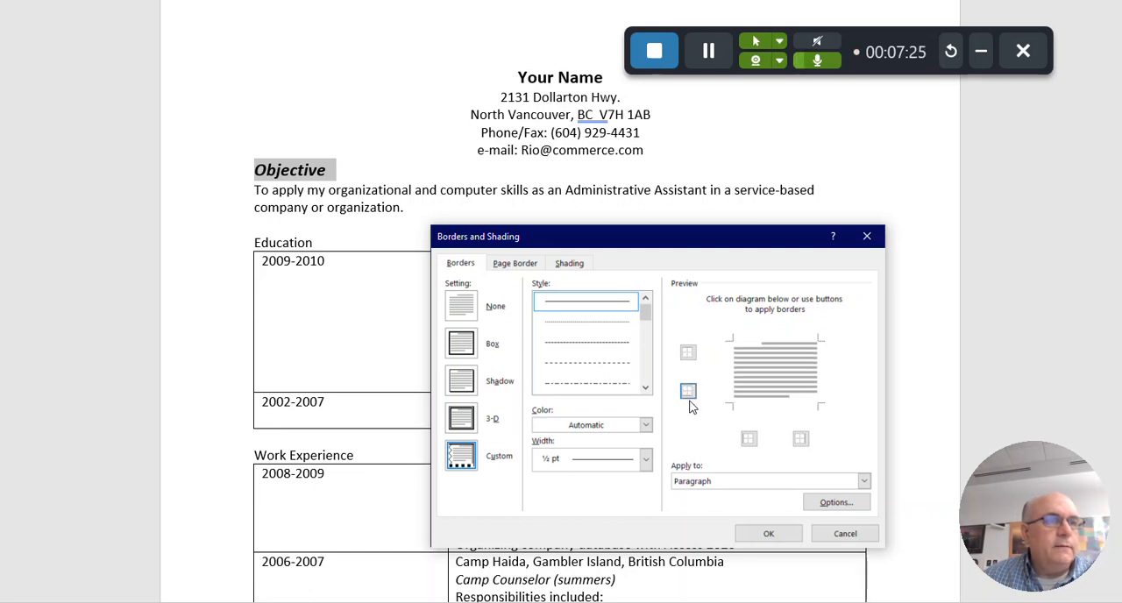
pyautogui.click(751, 440)
pyautogui.click(751, 440)
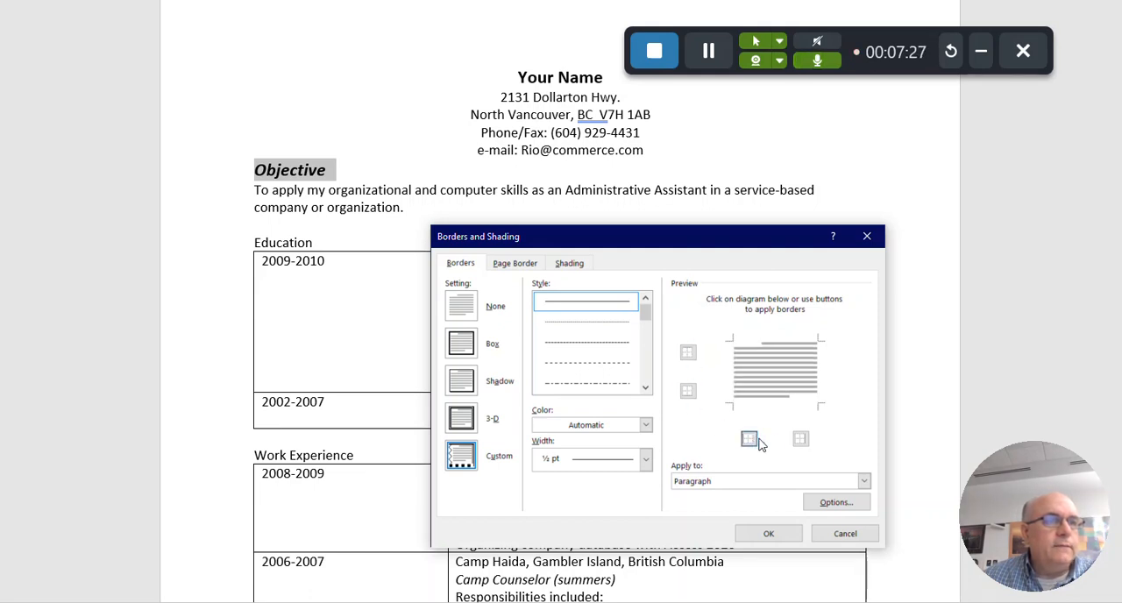
pyautogui.click(802, 440)
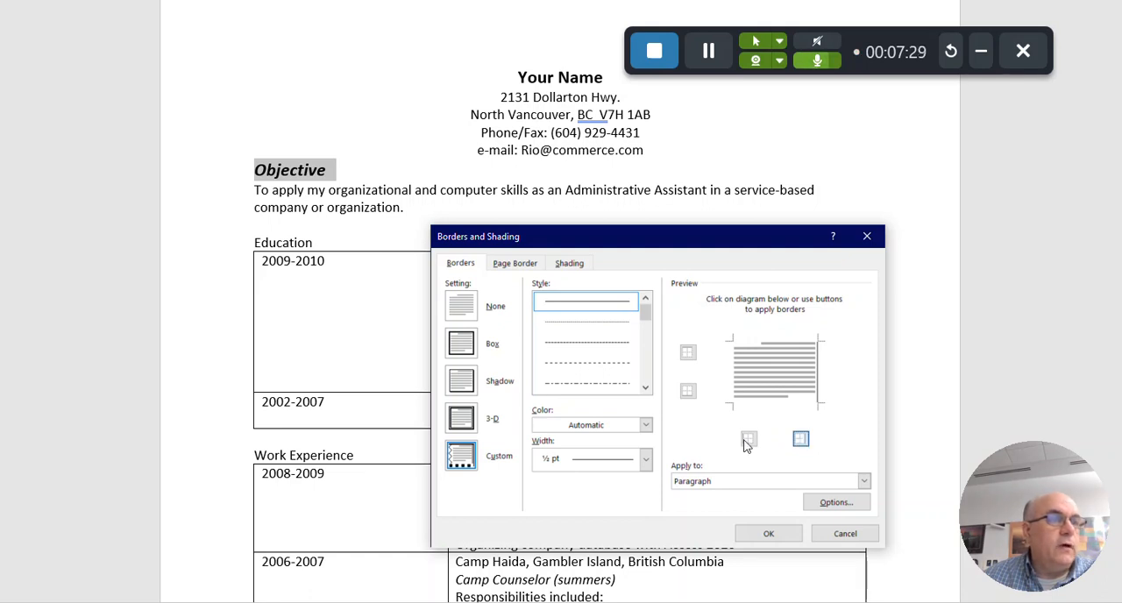
pyautogui.click(801, 441)
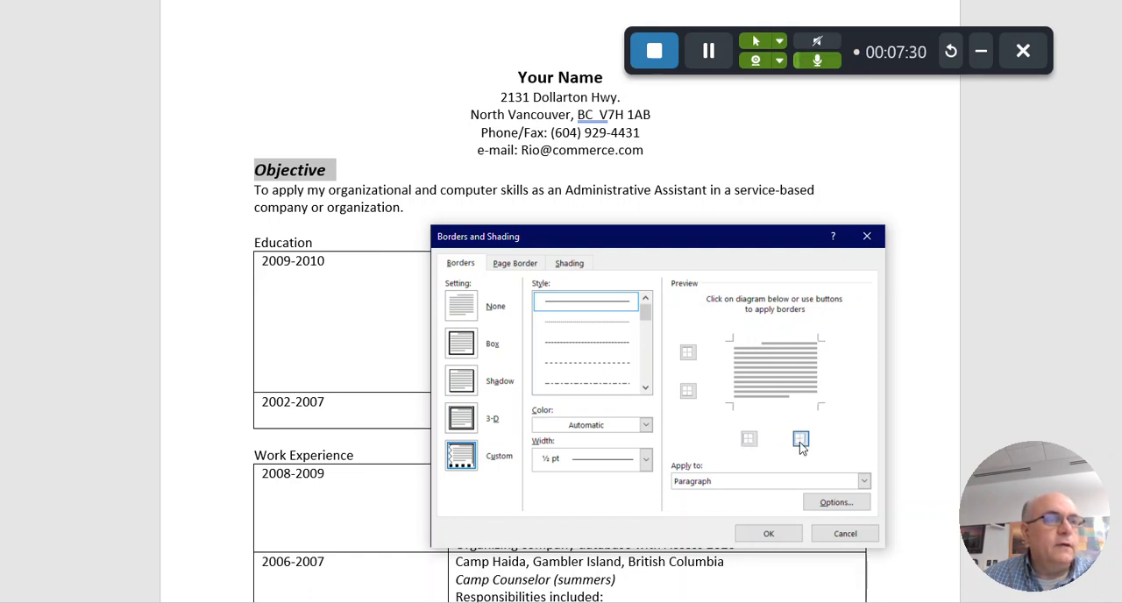
pyautogui.click(689, 396)
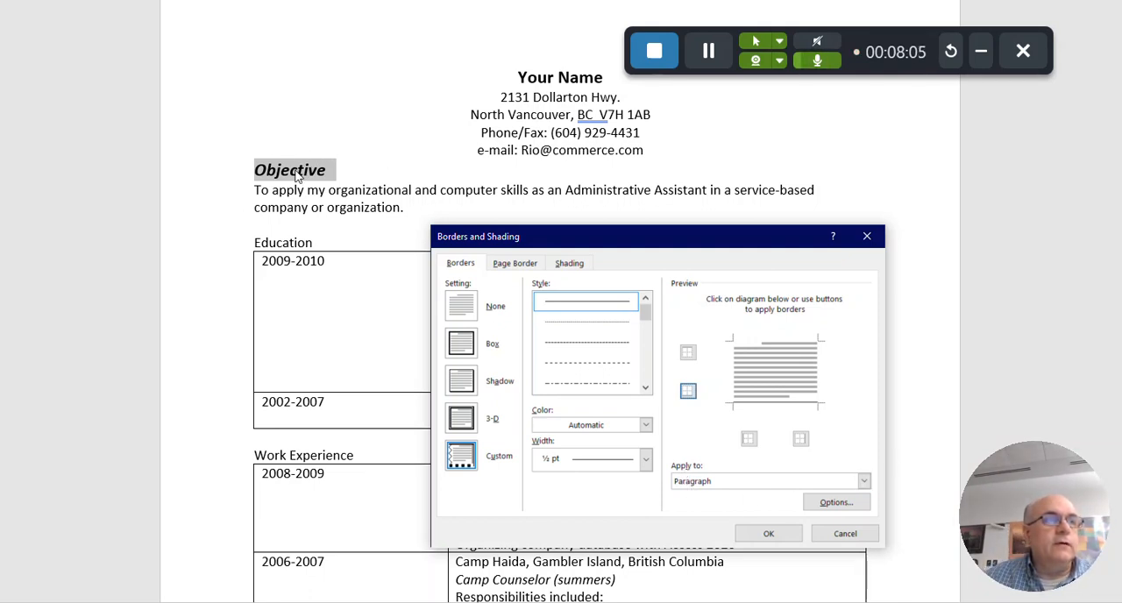
pyautogui.click(768, 535)
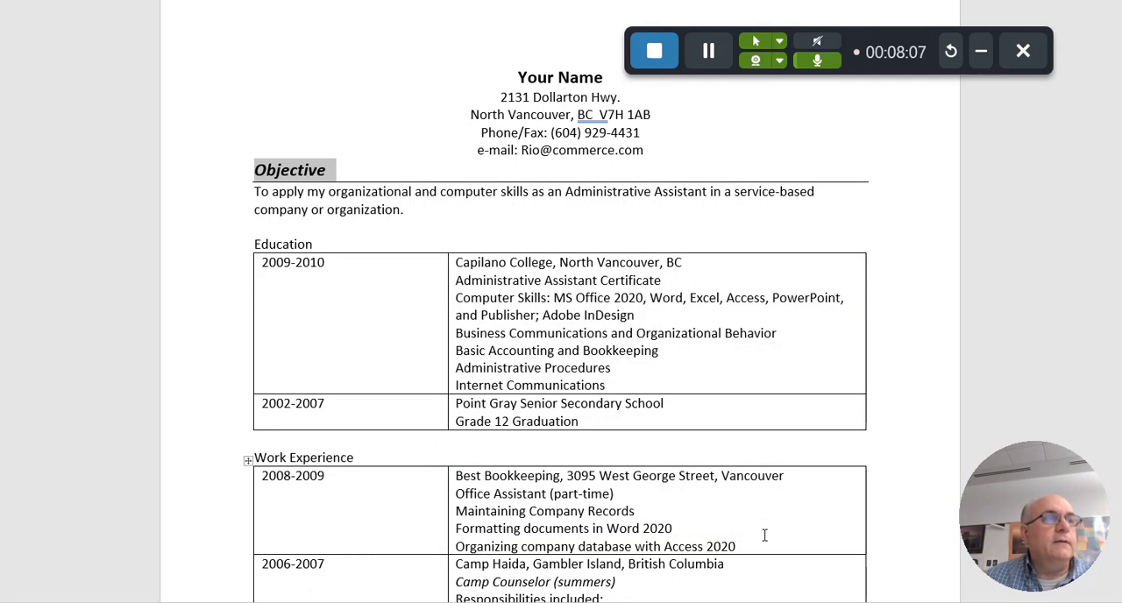
# Copy the "Objective" heading's formatting to the Education, Work Experience, Volunteer Experience and References headings with Format Painter
pyautogui.click(529, 231)
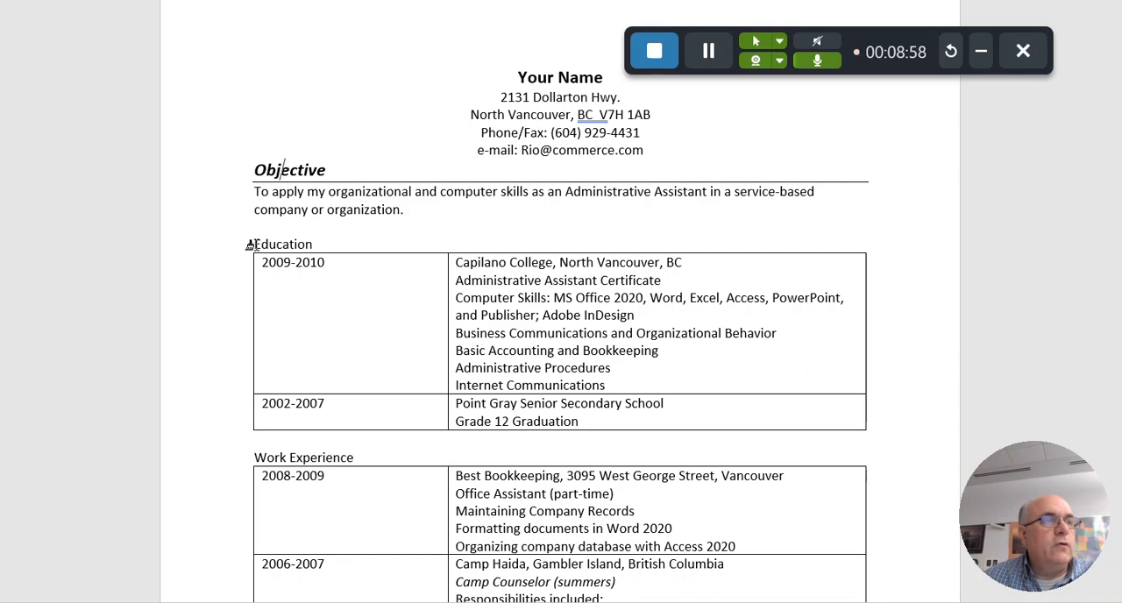
pyautogui.moveTo(255, 244); pyautogui.dragTo(331, 247)
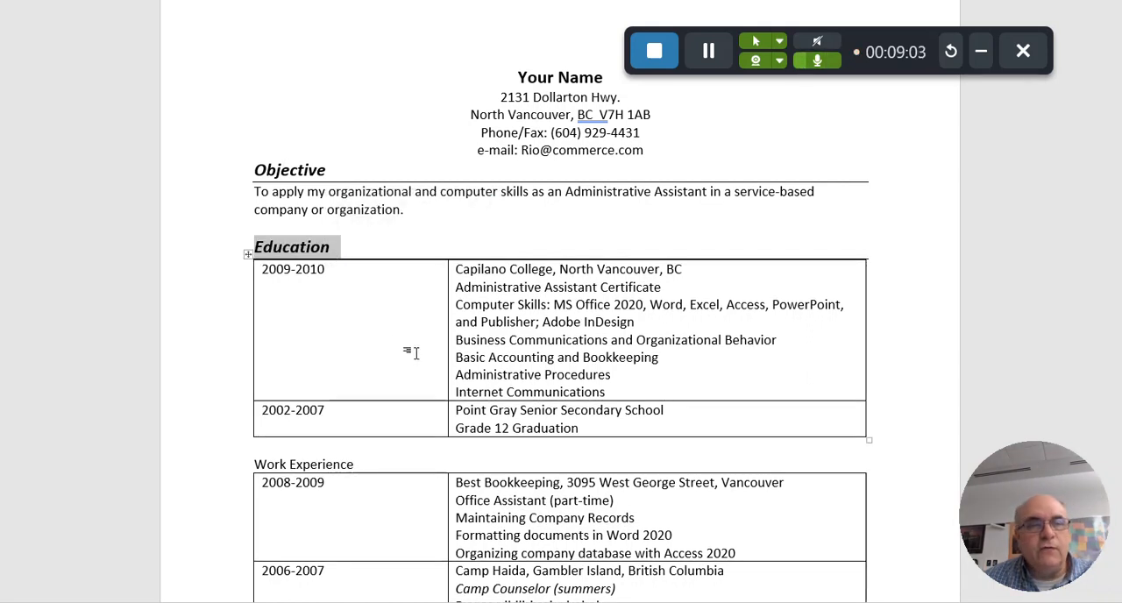
pyautogui.scroll(1, 408, 351)
pyautogui.scroll(-3, 413, 351)
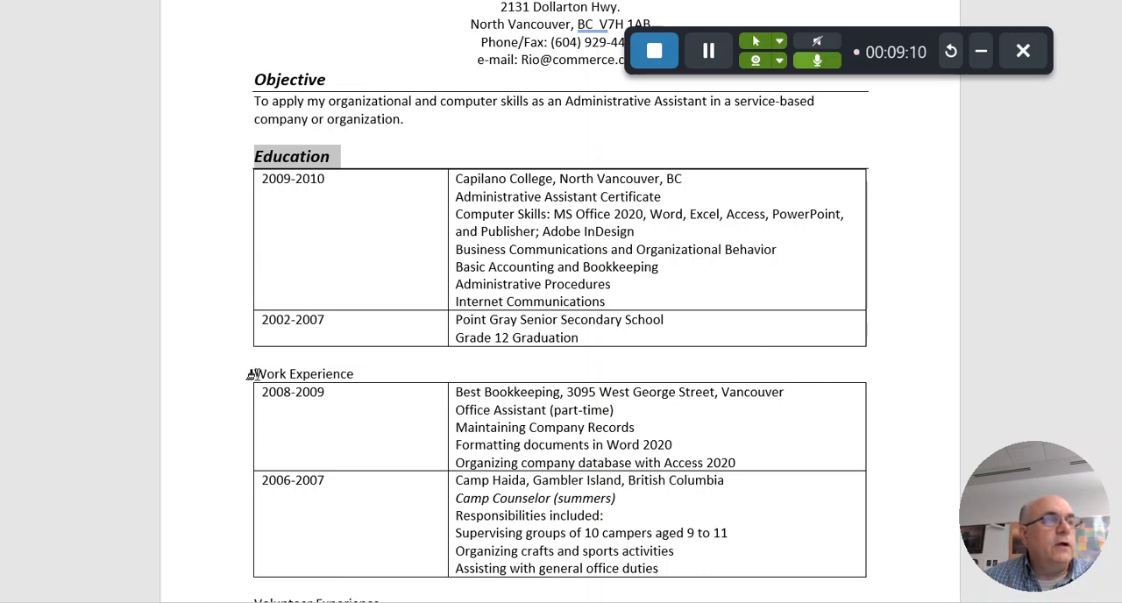
pyautogui.moveTo(250, 373)
pyautogui.mouseDown()
pyautogui.moveTo(361, 373)
pyautogui.moveTo(344, 376)
pyautogui.mouseUp()
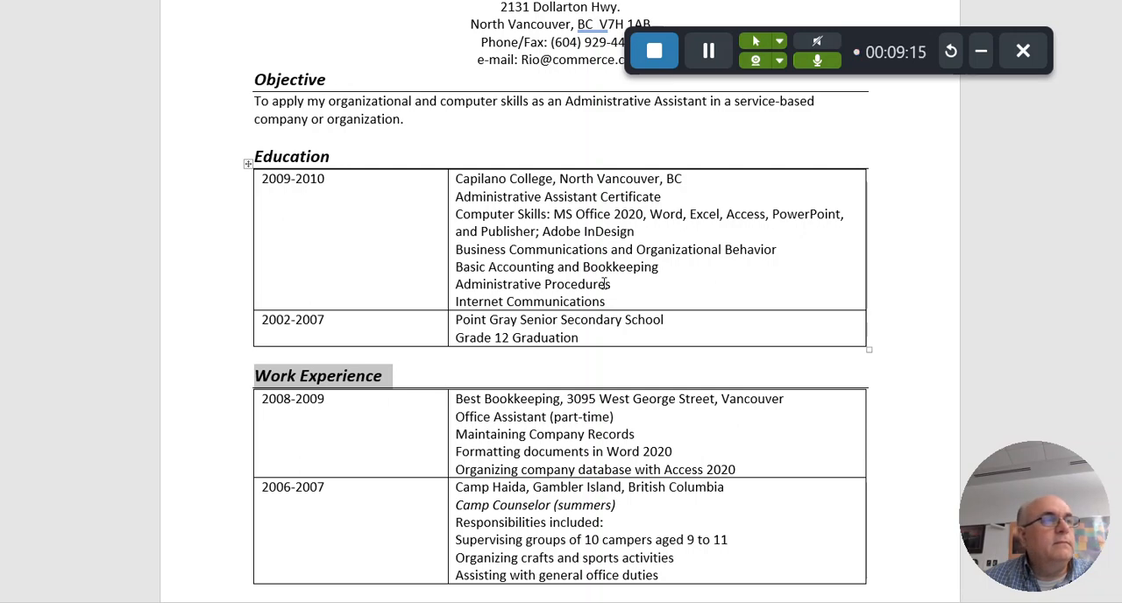
pyautogui.scroll(-4, 605, 282)
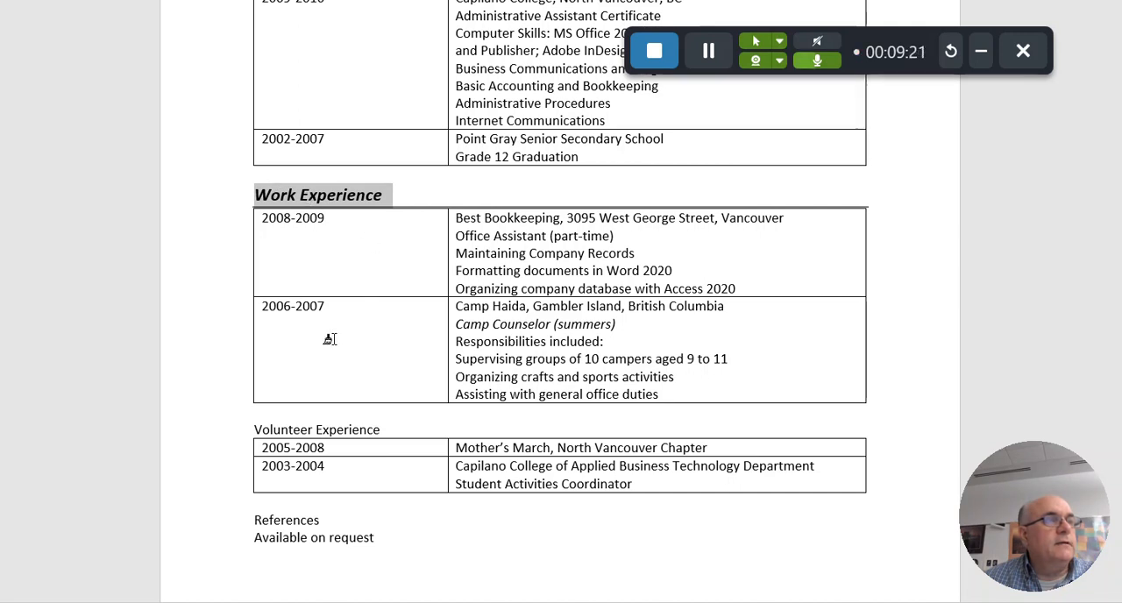
pyautogui.moveTo(255, 430)
pyautogui.mouseDown()
pyautogui.moveTo(384, 433)
pyautogui.moveTo(392, 444)
pyautogui.mouseUp()
pyautogui.scroll(-3, 591, 443)
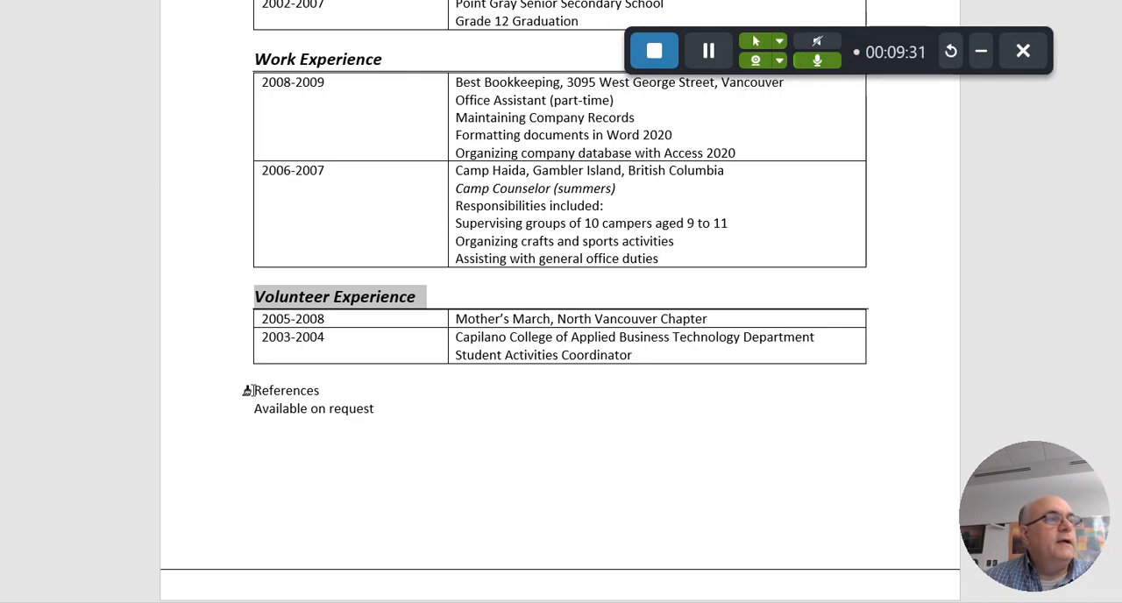
pyautogui.moveTo(248, 391); pyautogui.dragTo(328, 397)
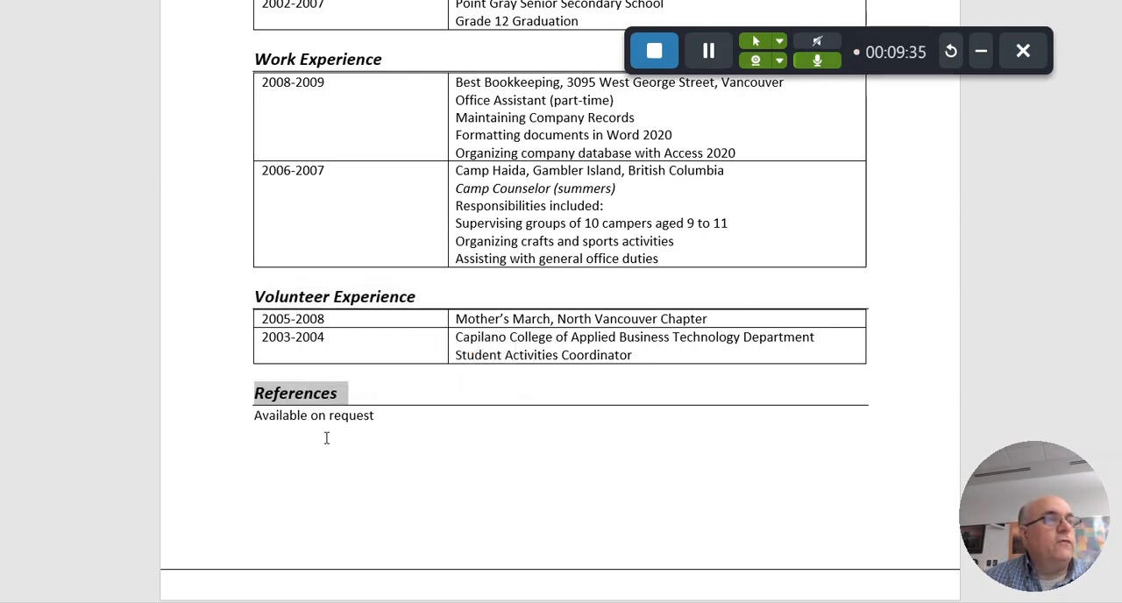
# Make "Capilano College" bold and "Administrative Assistant Certificate" italic in the 2009-2010 Education entry
pyautogui.scroll(-1, 530, 447)
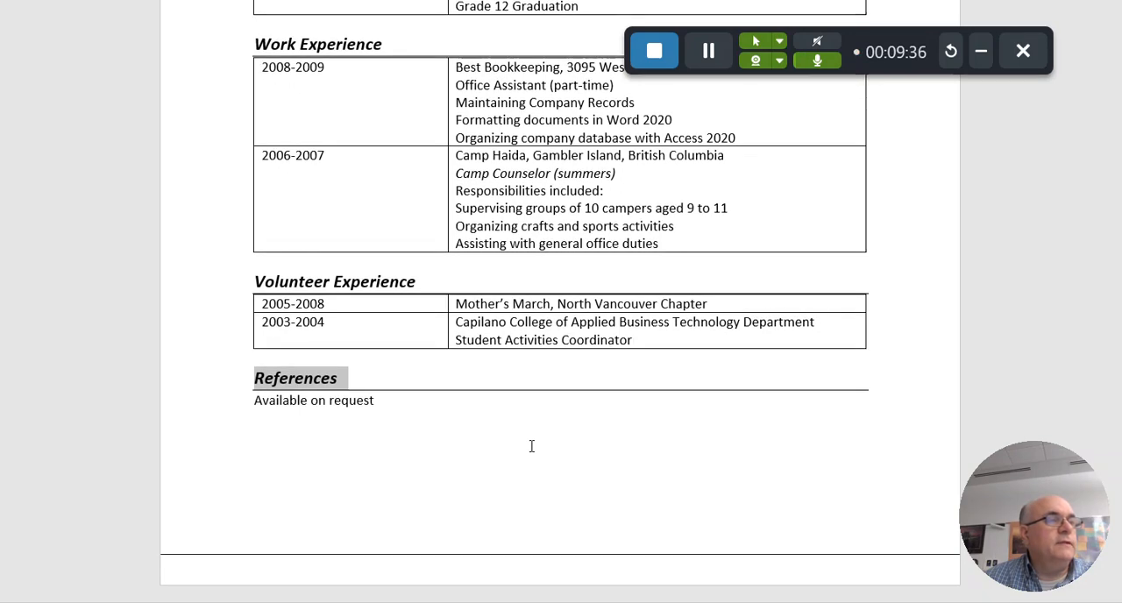
pyautogui.scroll(6, 531, 446)
pyautogui.scroll(3, 530, 447)
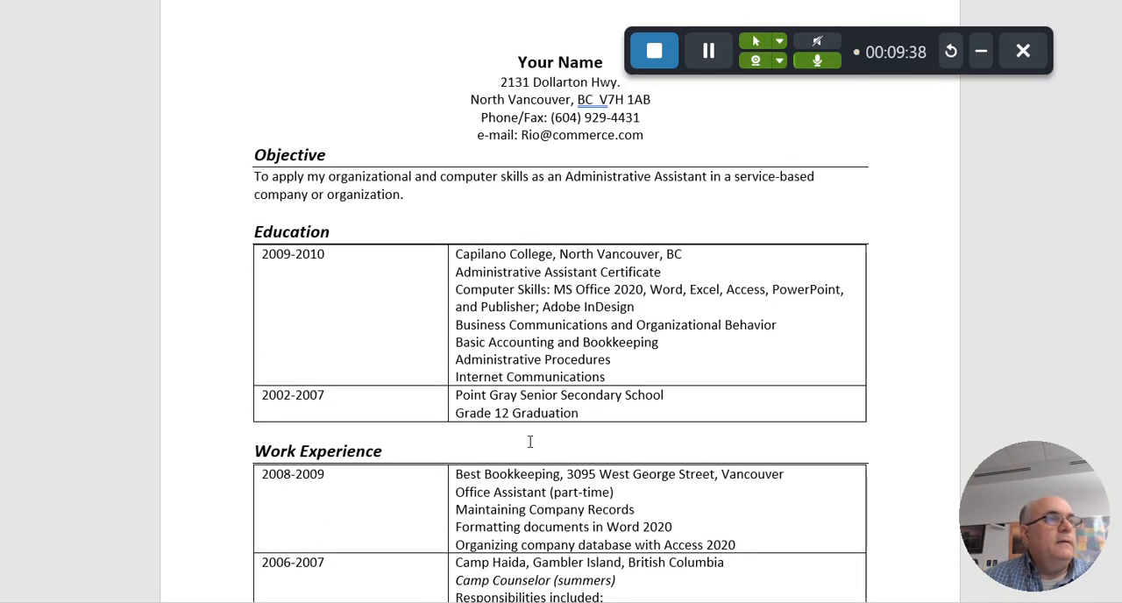
pyautogui.scroll(-2, 530, 438)
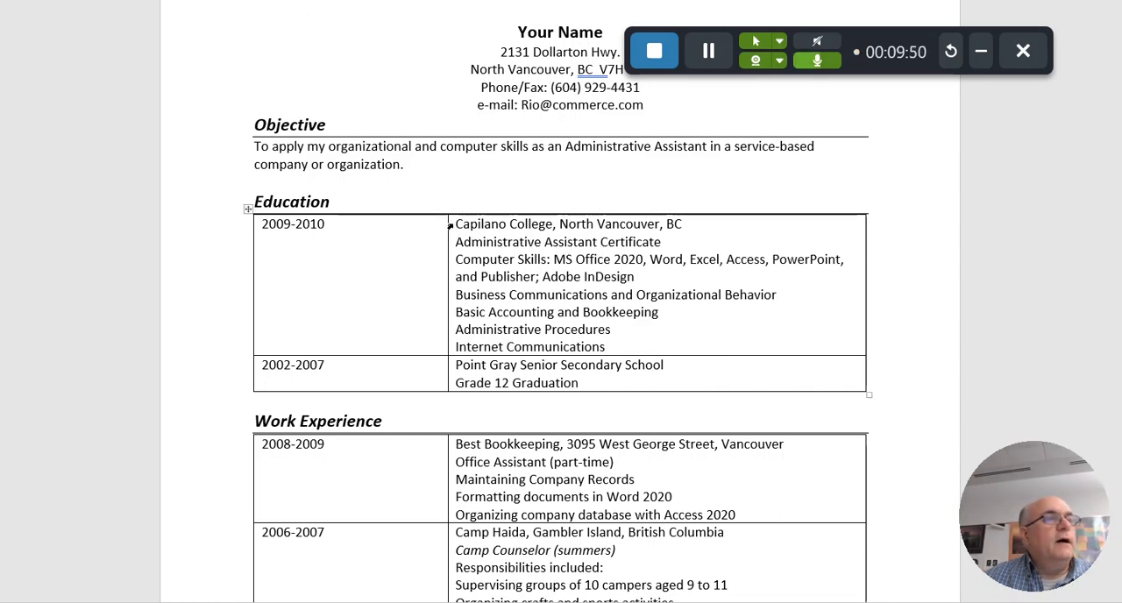
pyautogui.moveTo(457, 224); pyautogui.dragTo(553, 226)
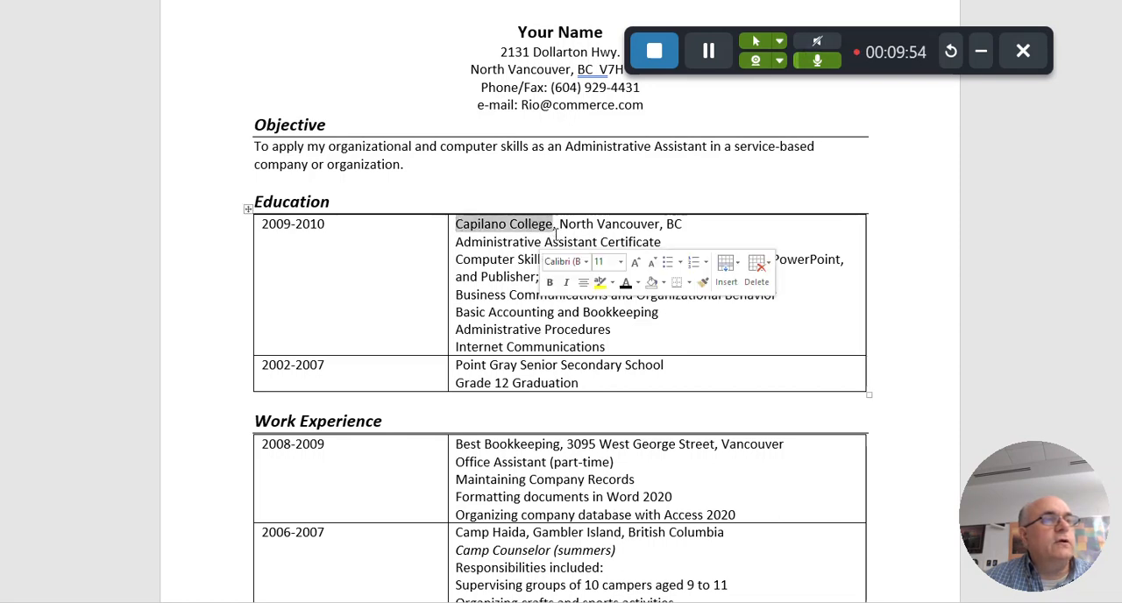
pyautogui.click(550, 283)
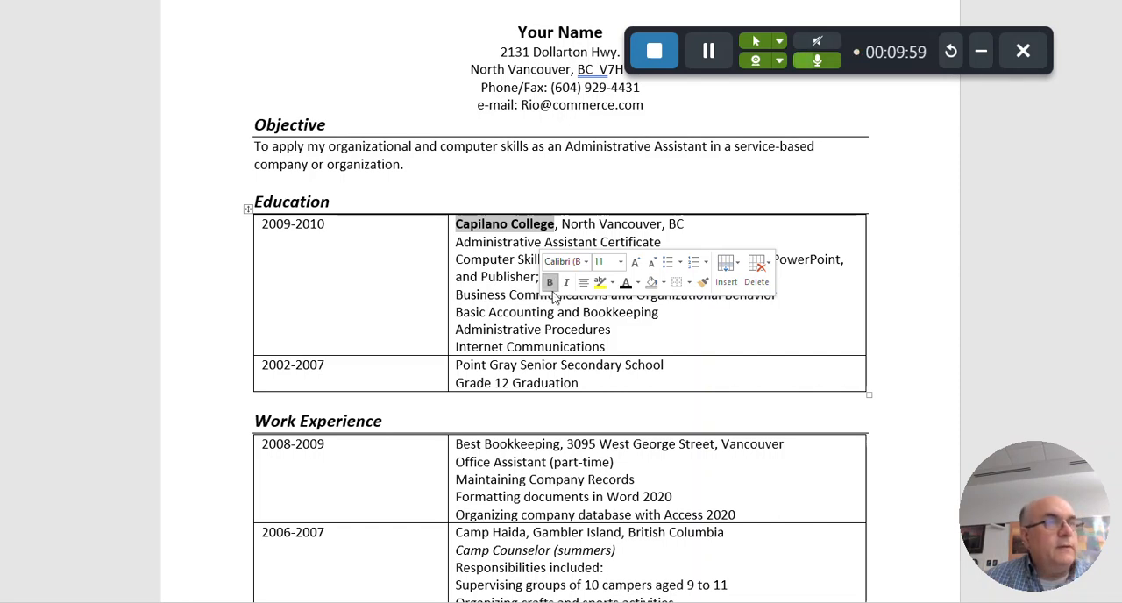
pyautogui.moveTo(457, 243); pyautogui.dragTo(663, 236)
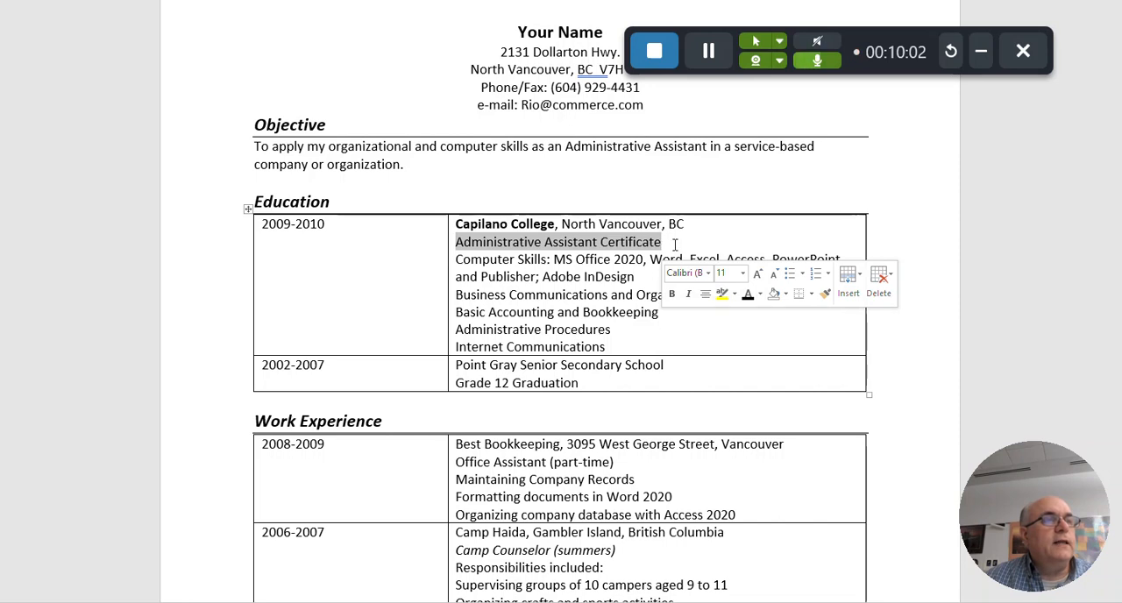
pyautogui.click(688, 295)
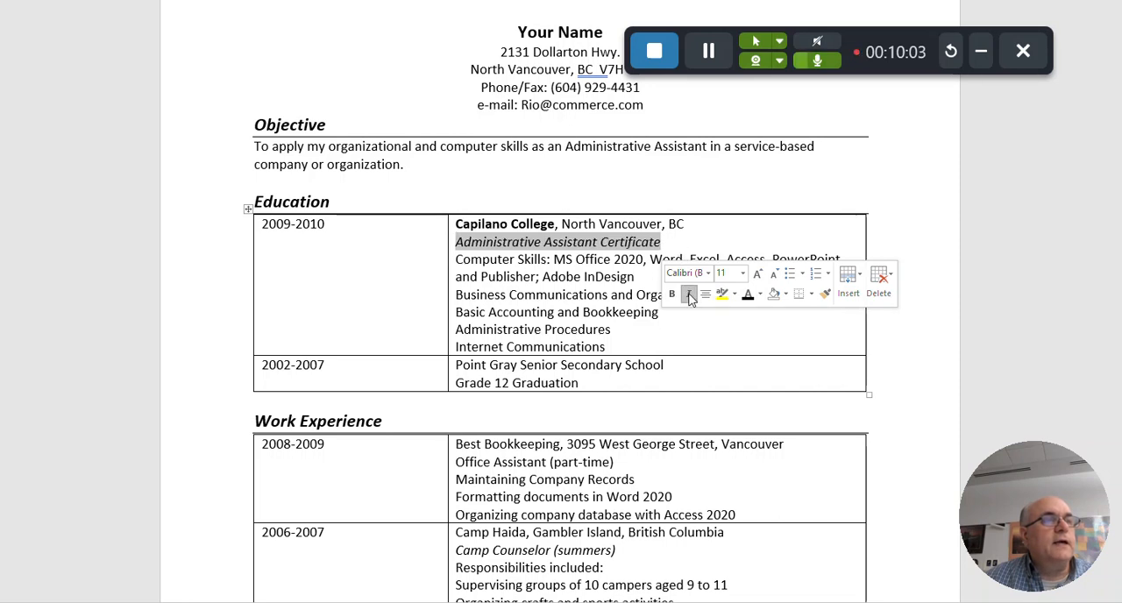
pyautogui.click(690, 346)
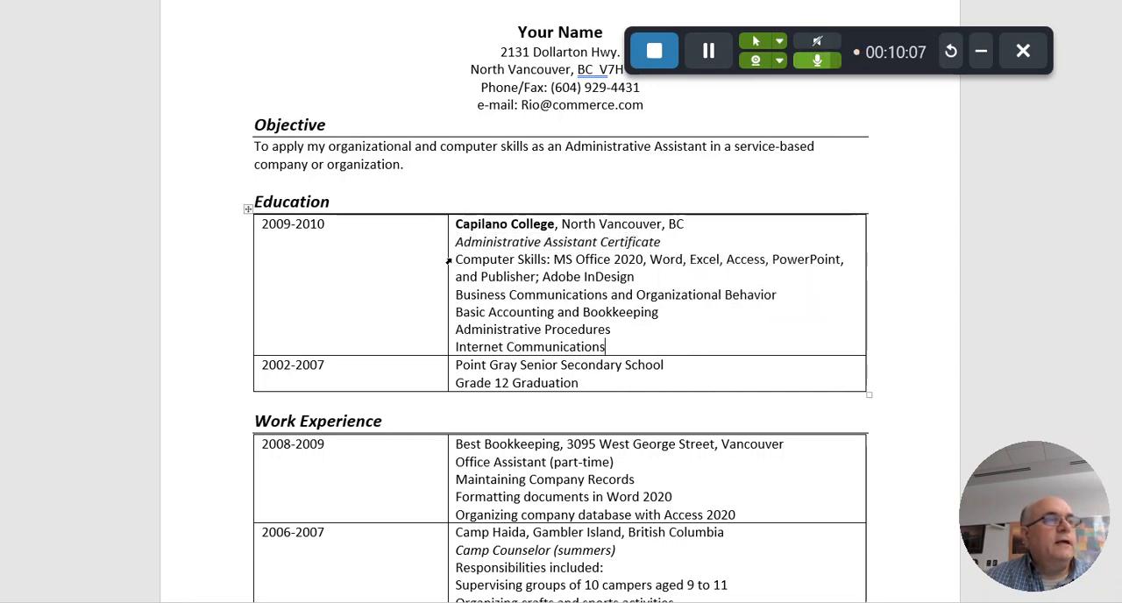
# Bullet the lines from "Computer Skills" to "Internet Communications" in the Education table and make "Point Gray Senior Secondary School" bold
pyautogui.moveTo(451, 262); pyautogui.dragTo(608, 348)
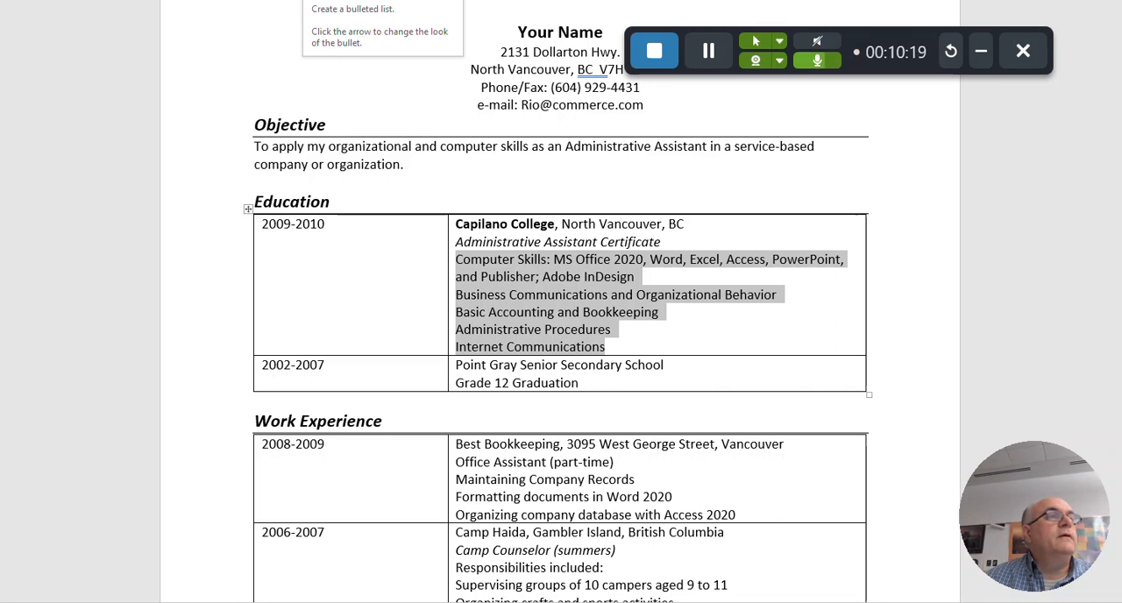
pyautogui.click(310, 0)
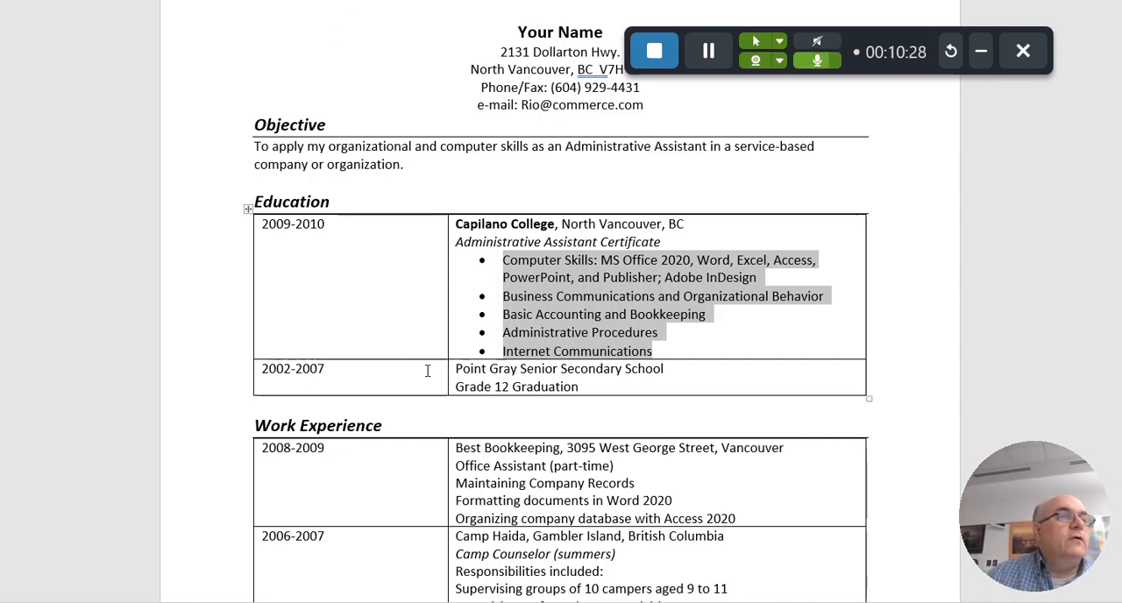
pyautogui.moveTo(455, 369); pyautogui.dragTo(667, 371)
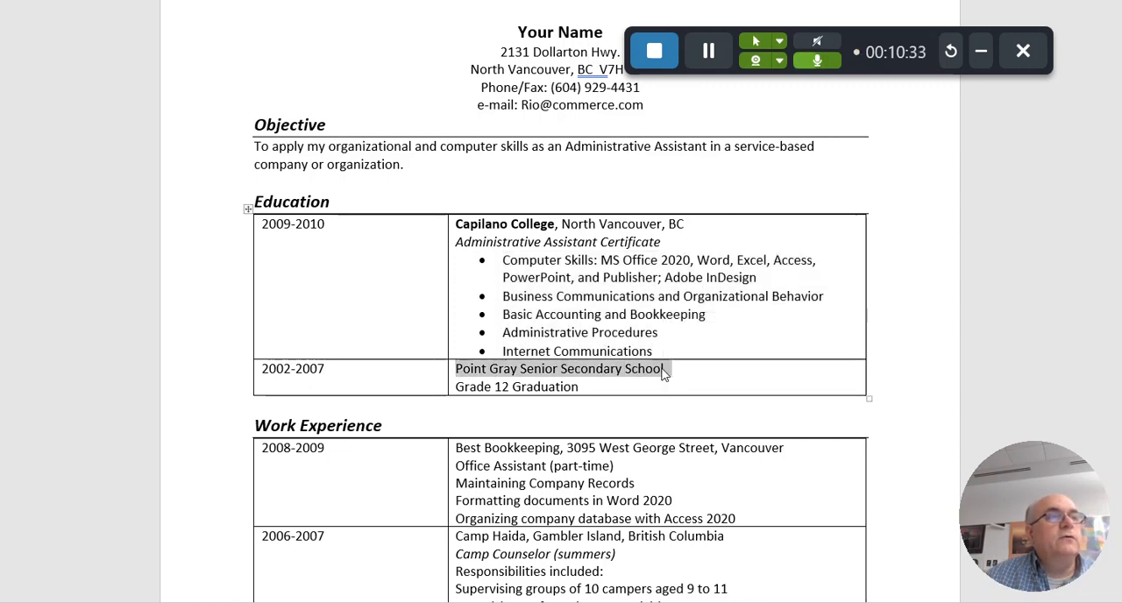
pyautogui.hotkey('ctrl', 'b')
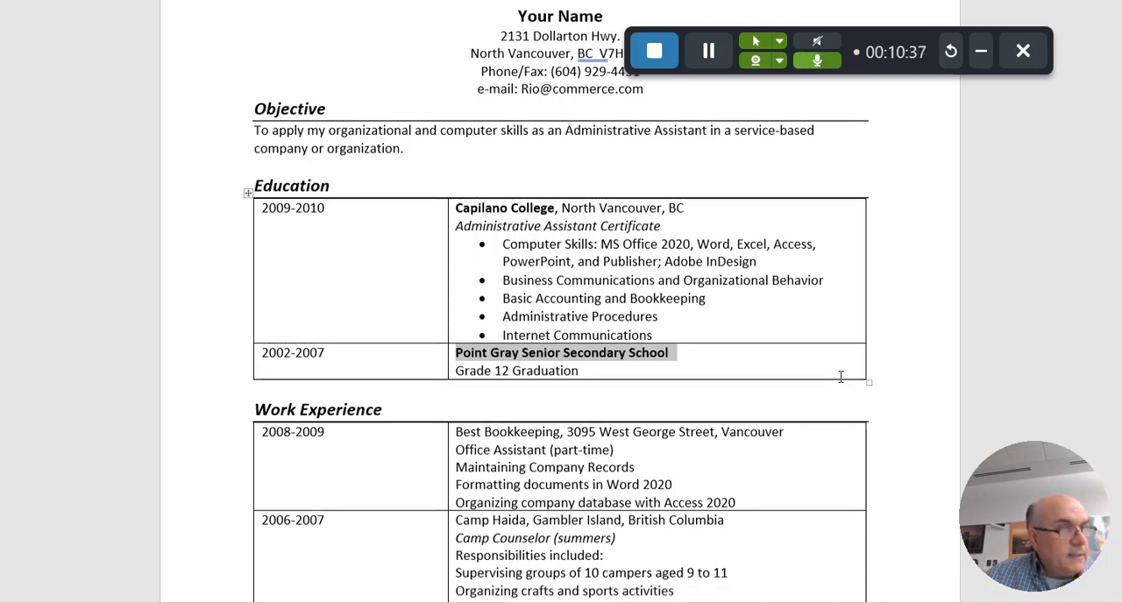
# Make "Best Bookkeeping" bold and "Office Assistant (part-time)" italic in the 2008-2009 Work Experience entry
pyautogui.scroll(-3, 839, 377)
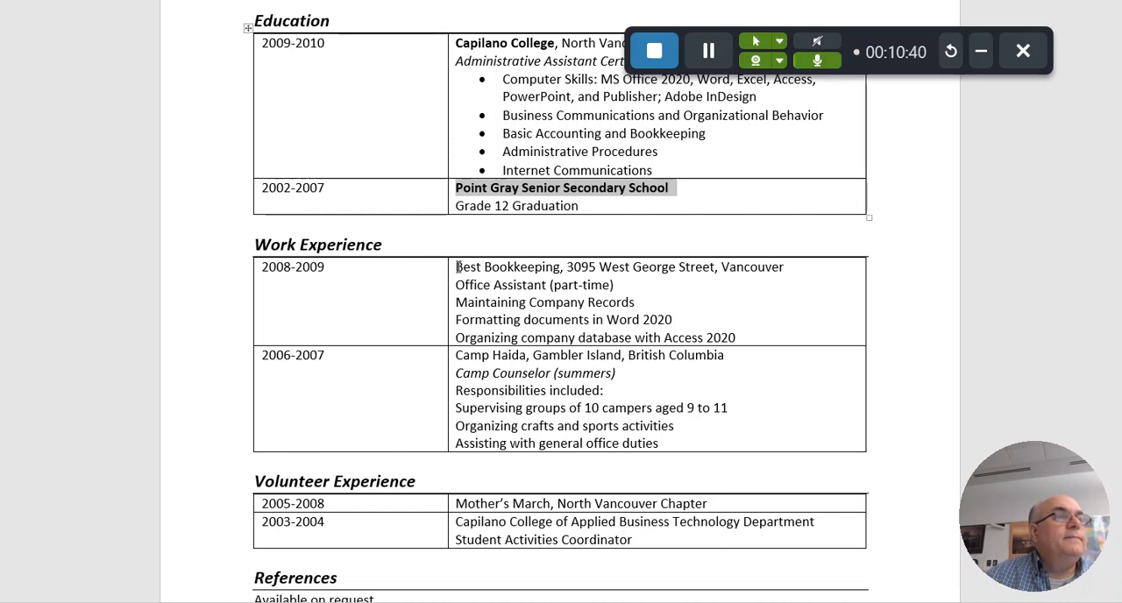
pyautogui.moveTo(452, 271); pyautogui.dragTo(560, 270)
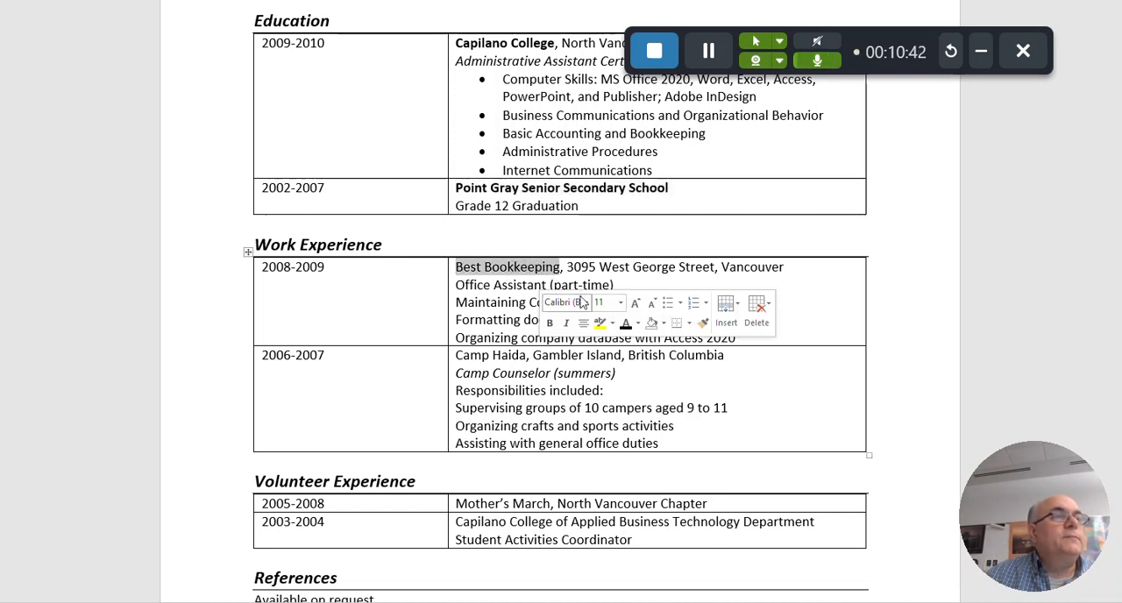
pyautogui.click(550, 323)
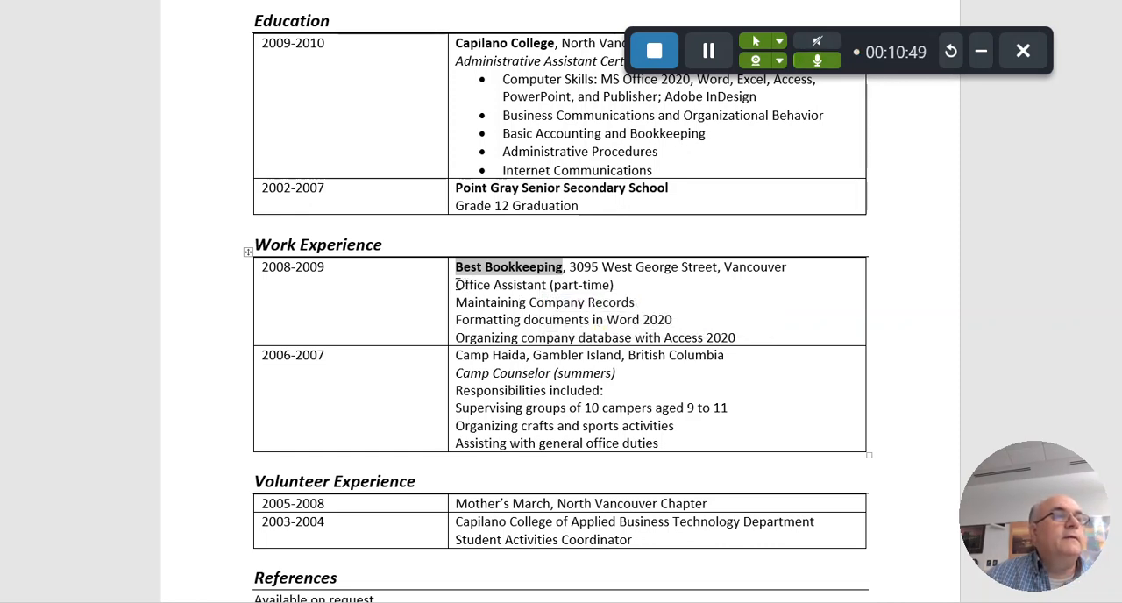
pyautogui.moveTo(456, 285); pyautogui.dragTo(617, 290)
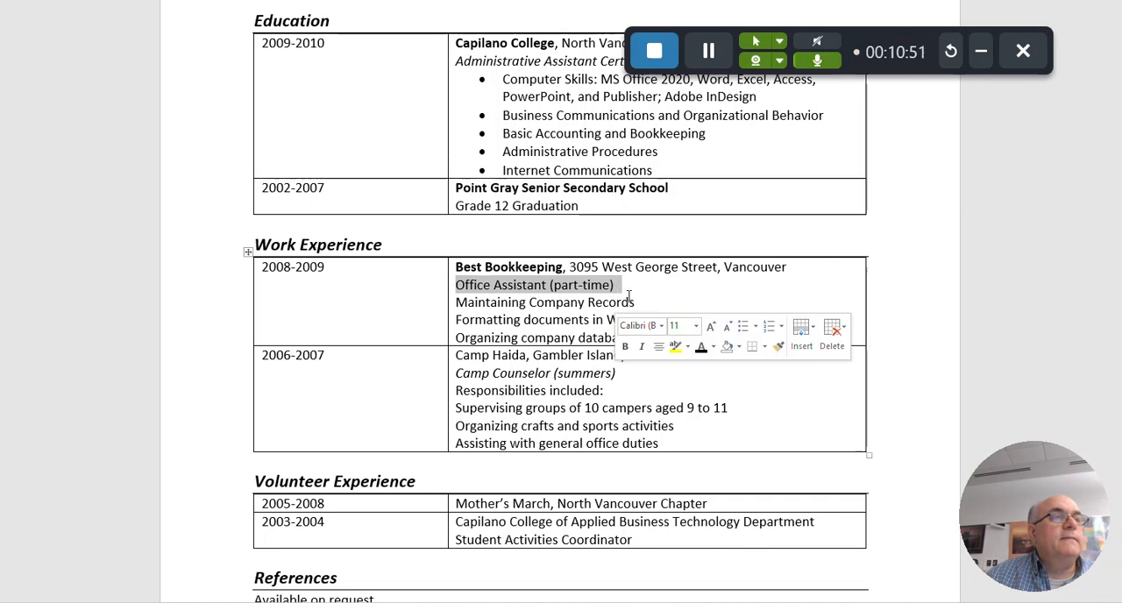
pyautogui.click(643, 346)
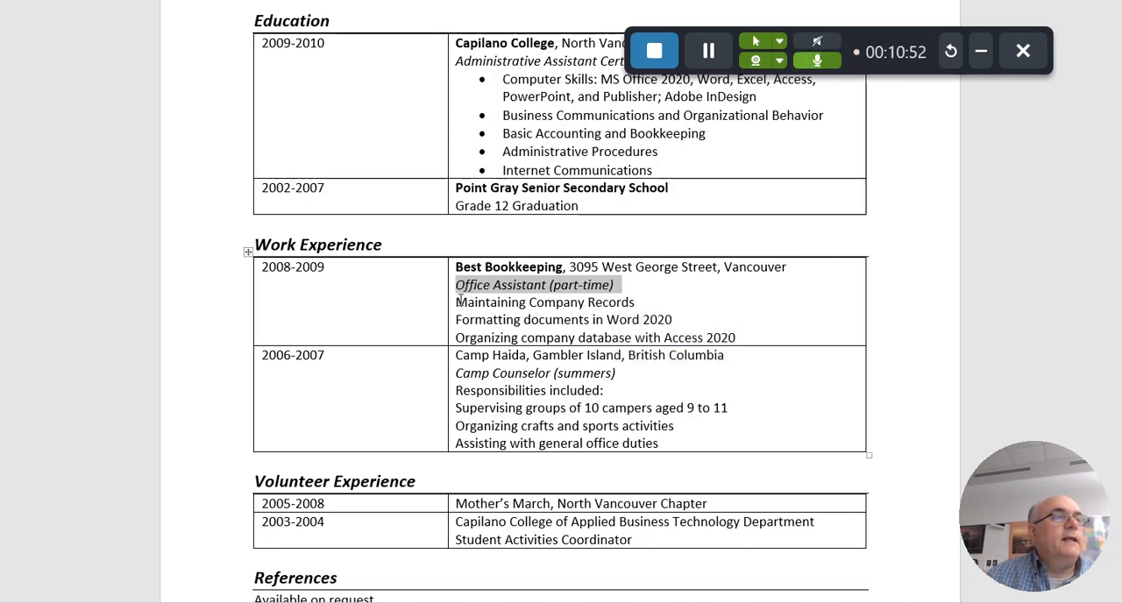
# Bullet the three duties below "Office Assistant (part-time)" and make "Camp Haida" bold in the 2006-2007 entry
pyautogui.moveTo(457, 303); pyautogui.dragTo(754, 336)
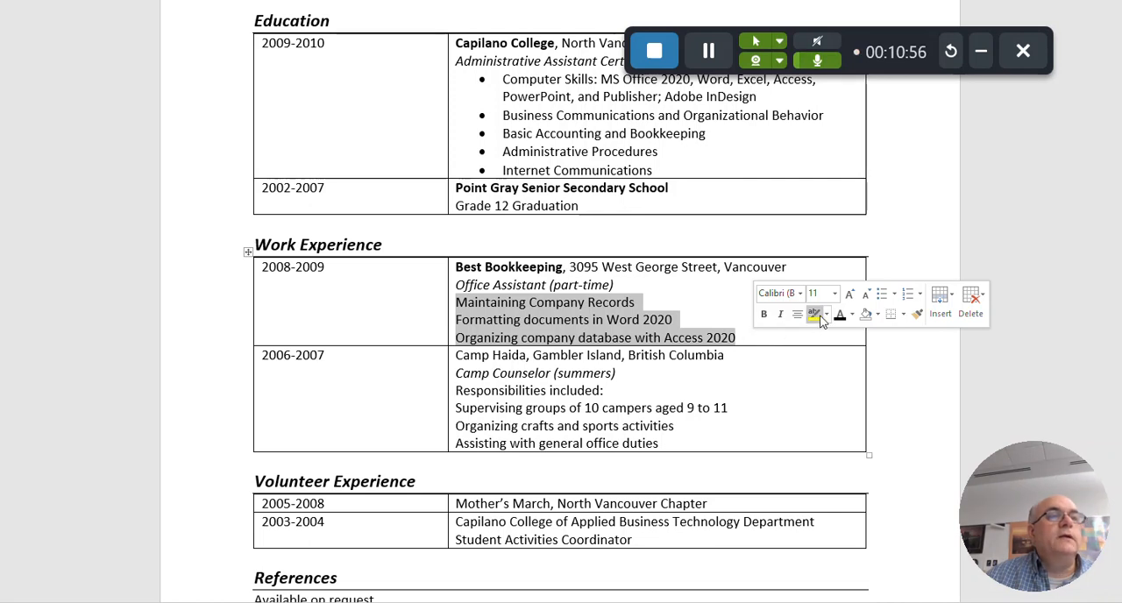
pyautogui.click(883, 302)
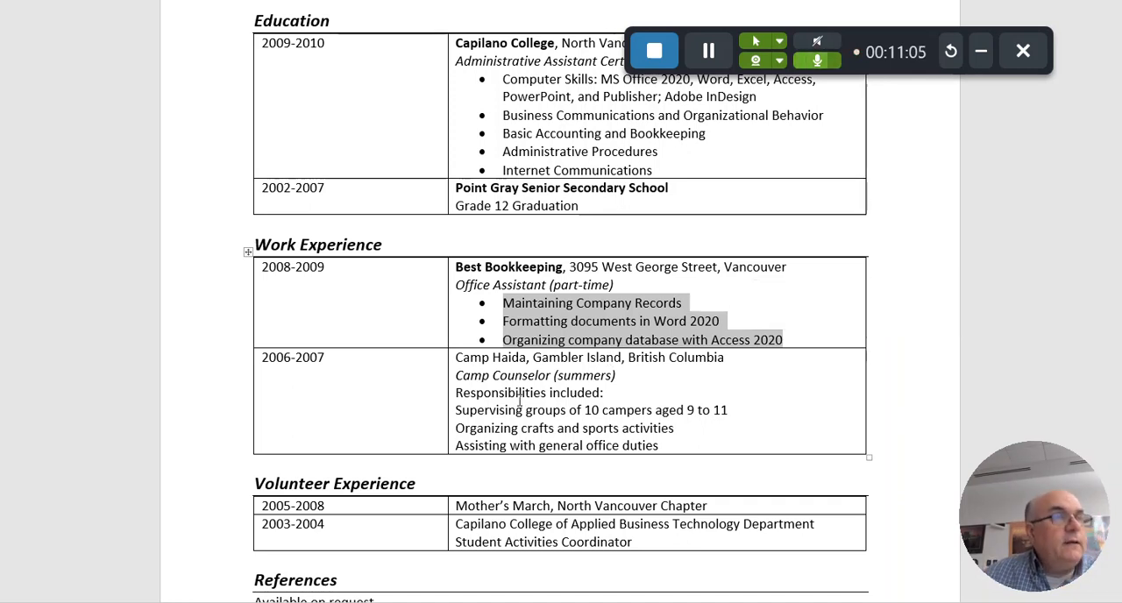
pyautogui.moveTo(457, 358); pyautogui.dragTo(526, 360)
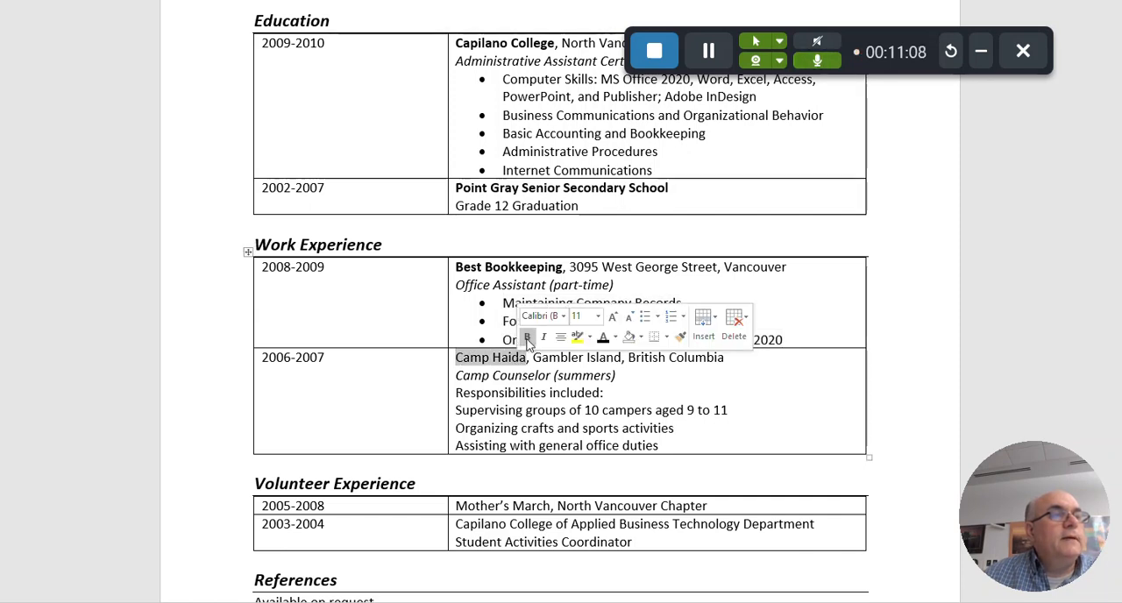
pyautogui.click(527, 337)
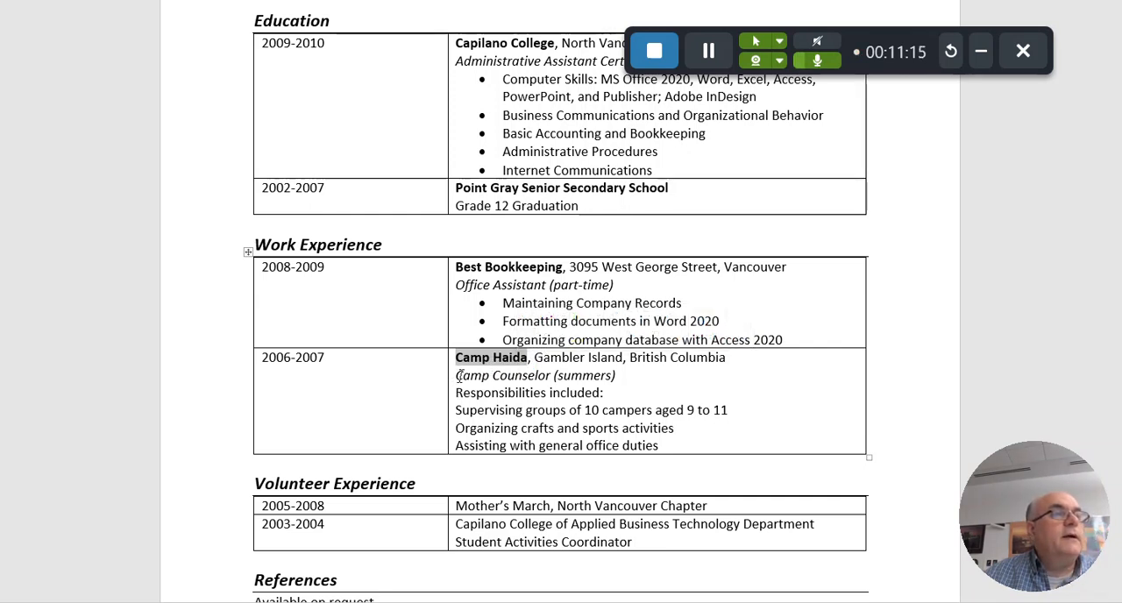
pyautogui.moveTo(456, 376); pyautogui.dragTo(615, 375)
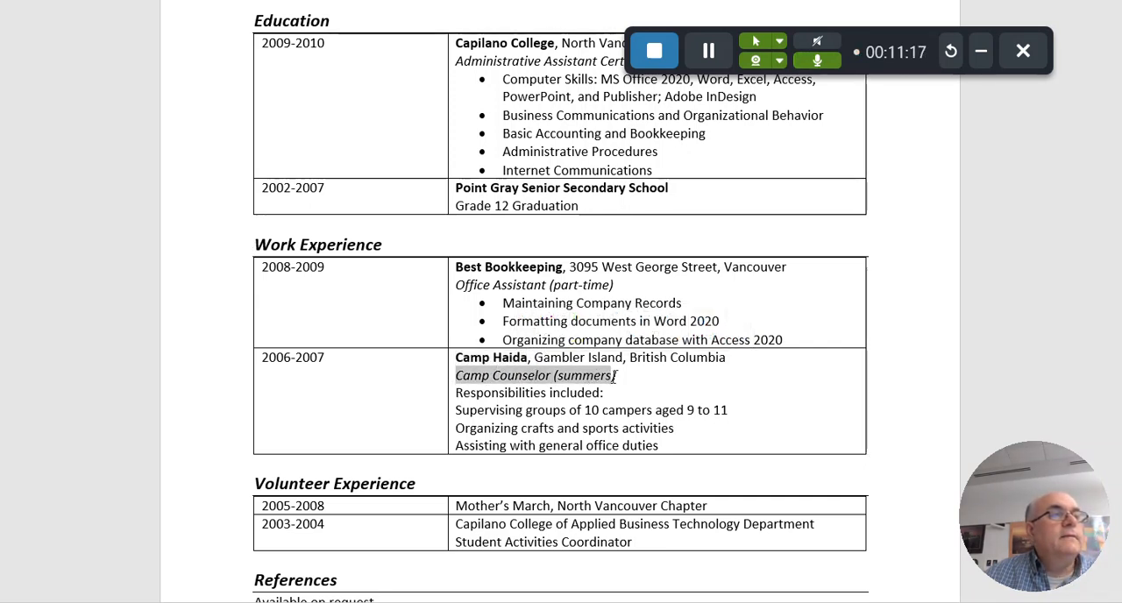
pyautogui.click(684, 394)
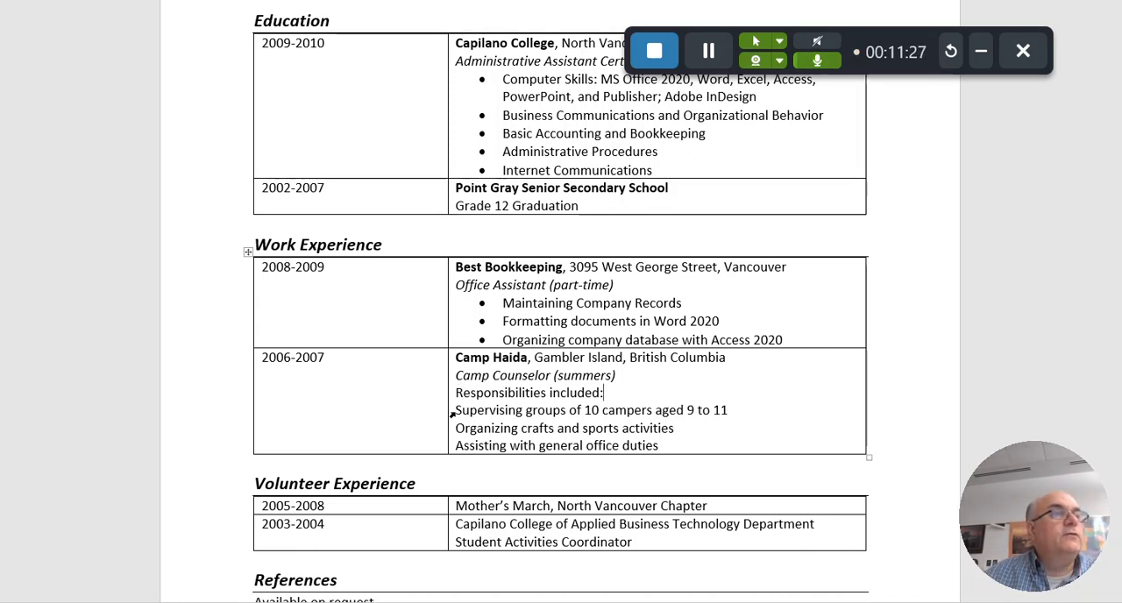
# Turn the three lines below "Responsibilities included:" in the Camp Haida entry into a bulleted list
pyautogui.moveTo(456, 411); pyautogui.dragTo(672, 444)
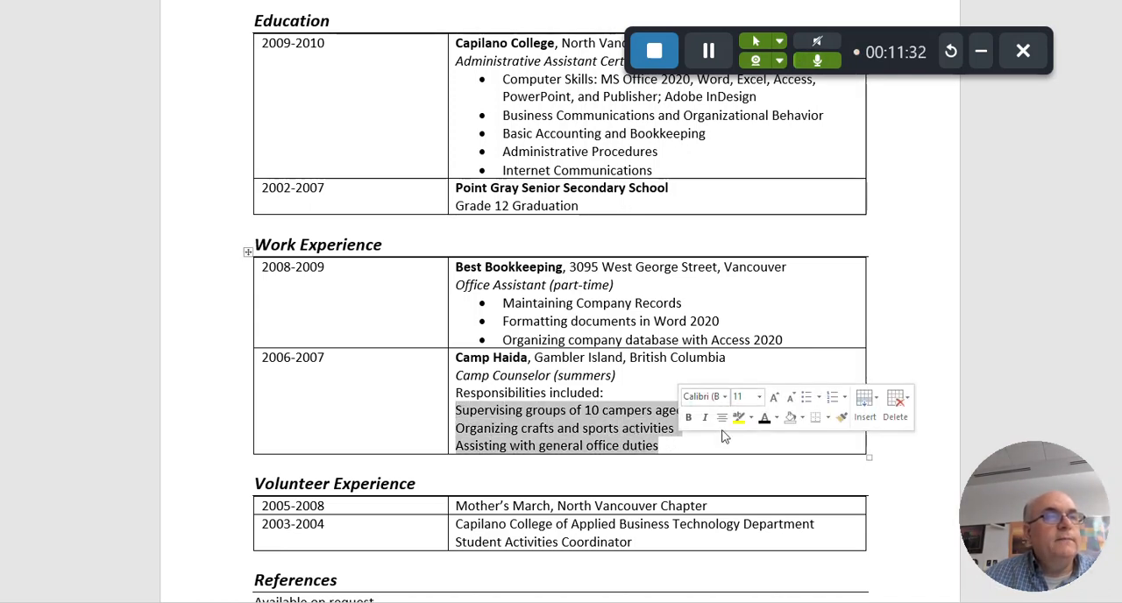
pyautogui.click(807, 399)
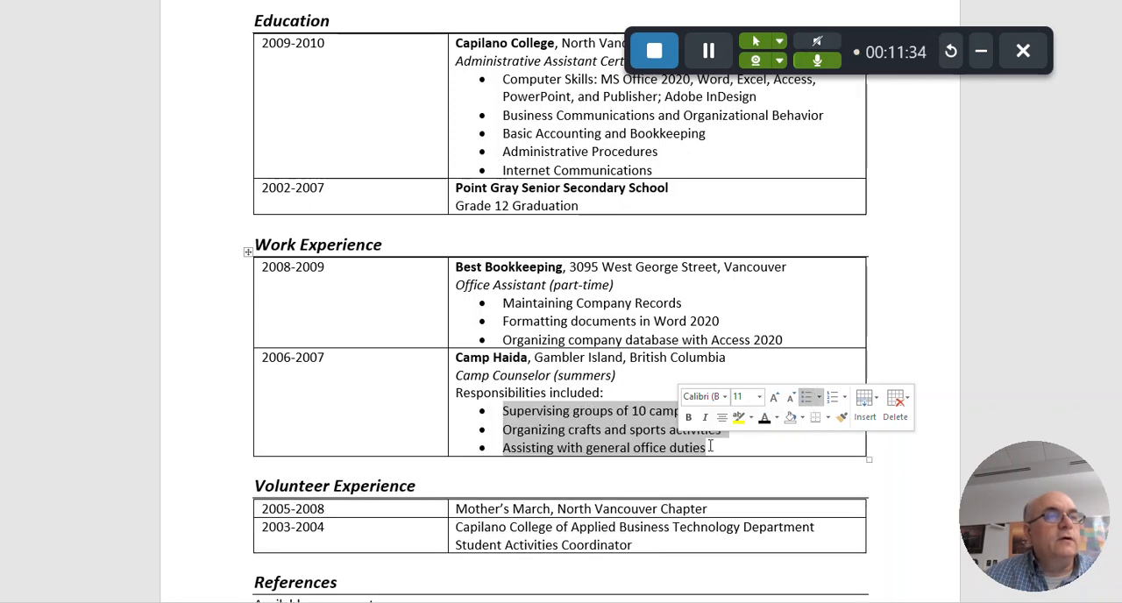
pyautogui.click(840, 373)
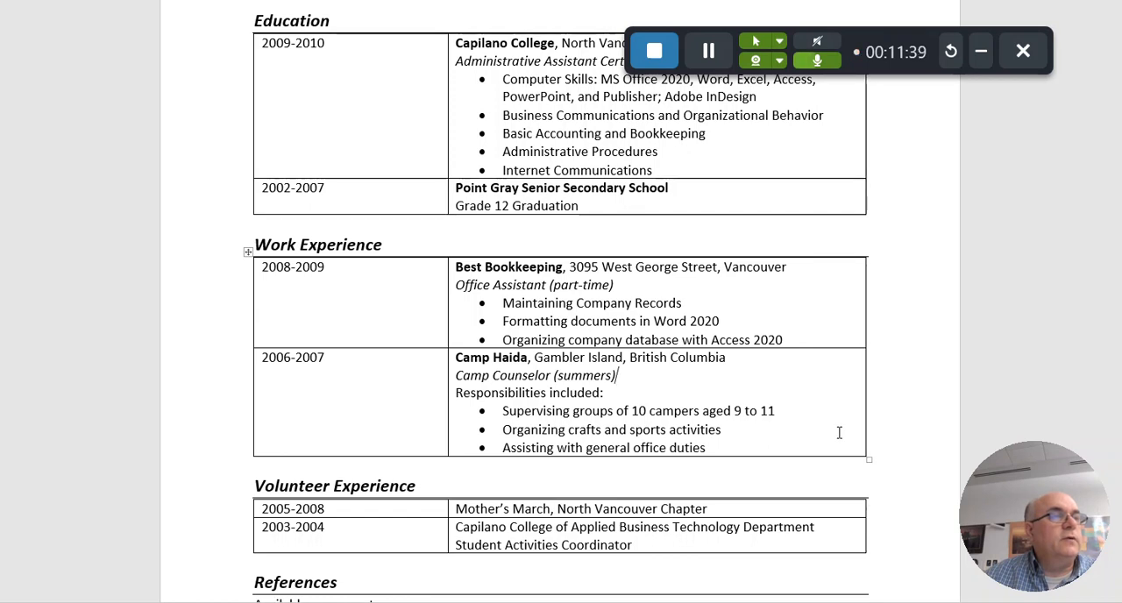
# Make "Mother's March" bold and "Student Activities Coordinator" italic in the Volunteer Experience table
pyautogui.scroll(-3, 838, 430)
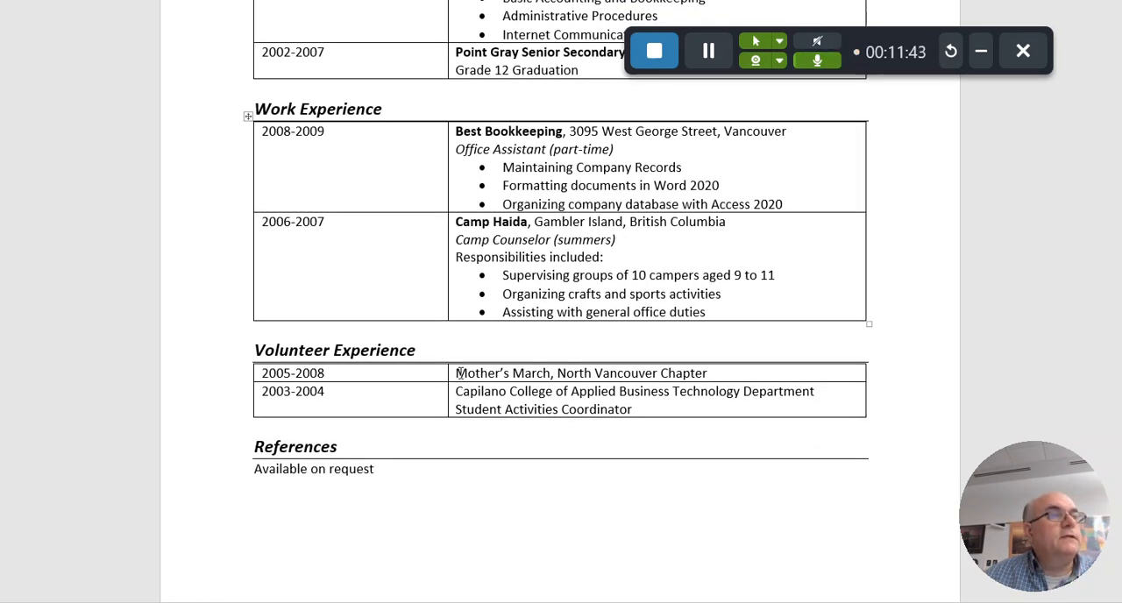
pyautogui.moveTo(458, 373); pyautogui.dragTo(551, 376)
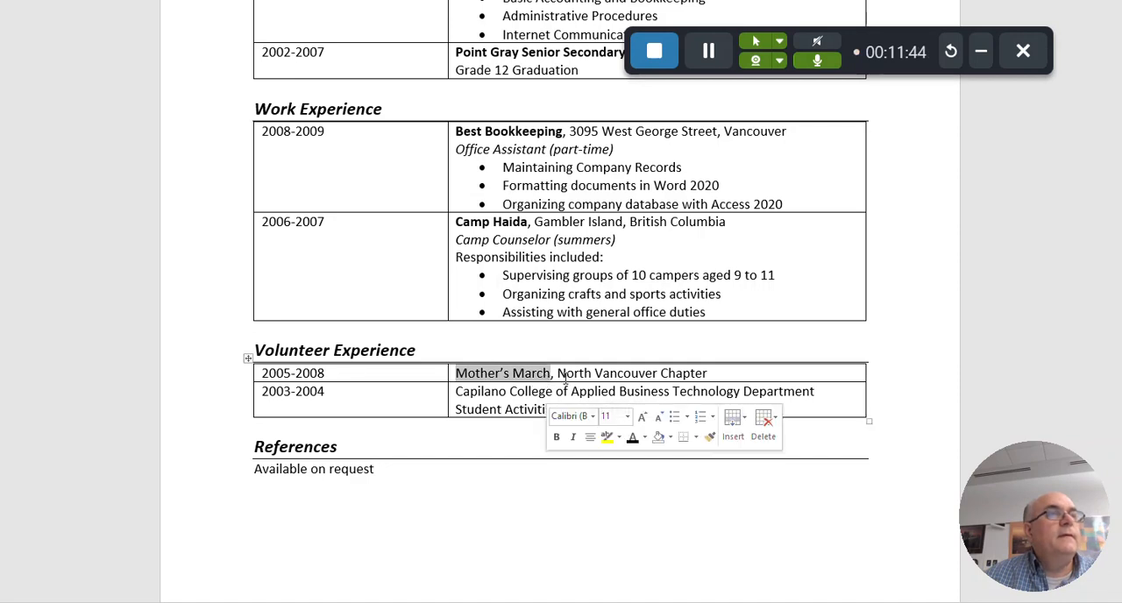
pyautogui.click(556, 437)
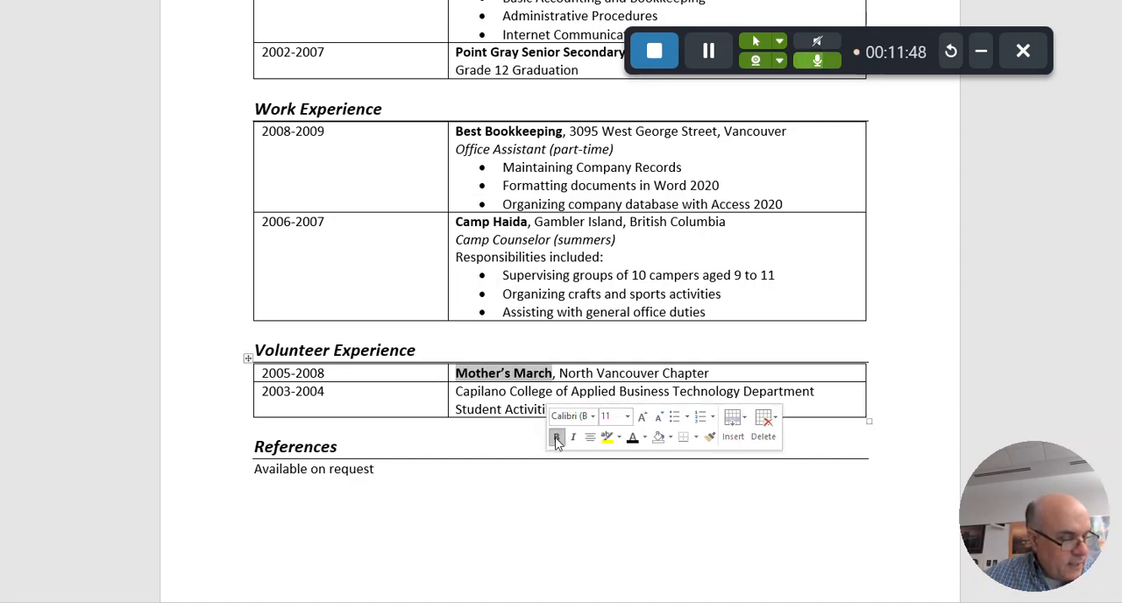
pyautogui.click(468, 409)
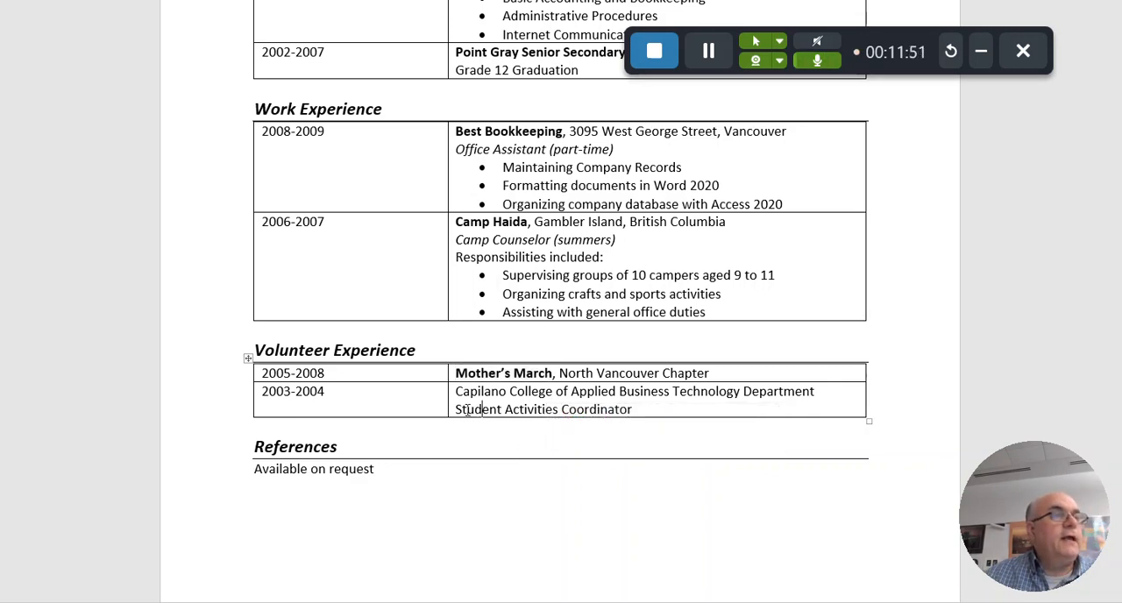
pyautogui.moveTo(455, 410); pyautogui.dragTo(641, 414)
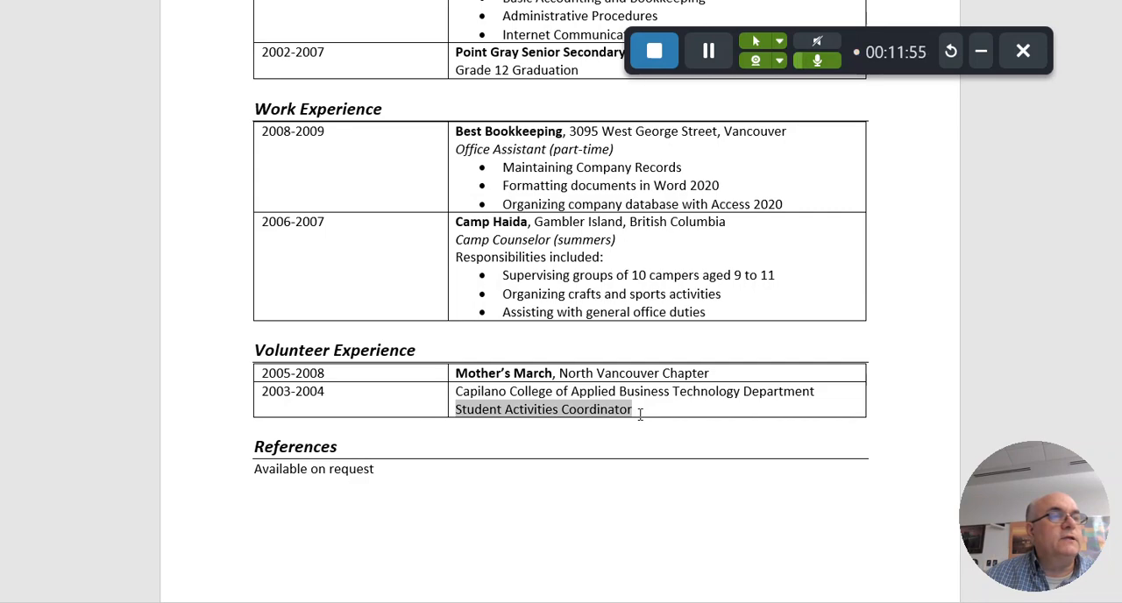
pyautogui.click(666, 471)
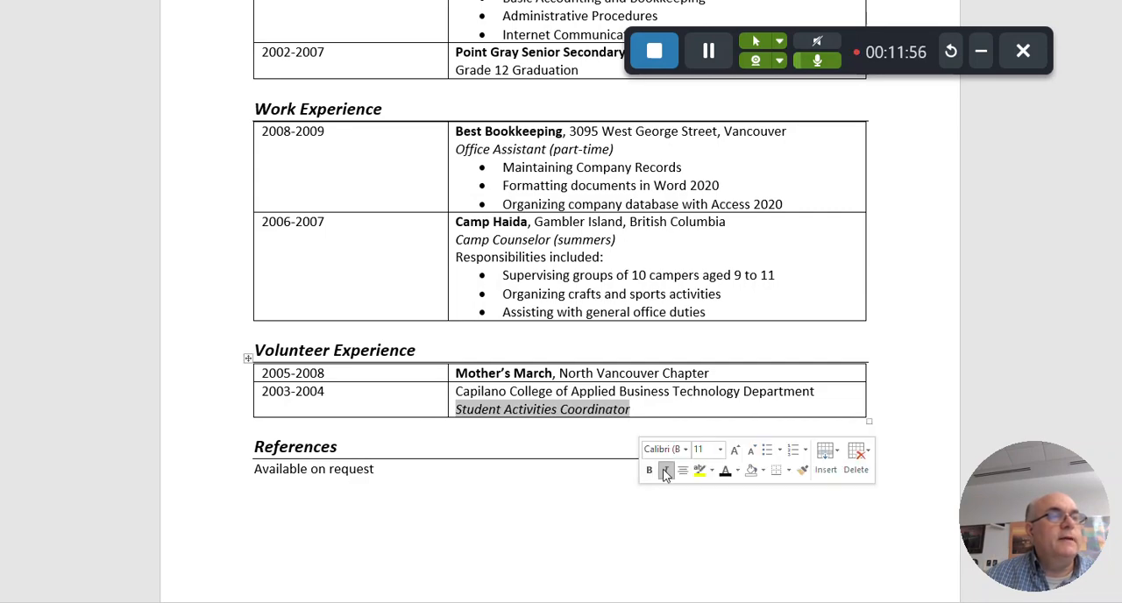
pyautogui.click(579, 481)
pyautogui.scroll(1, 578, 484)
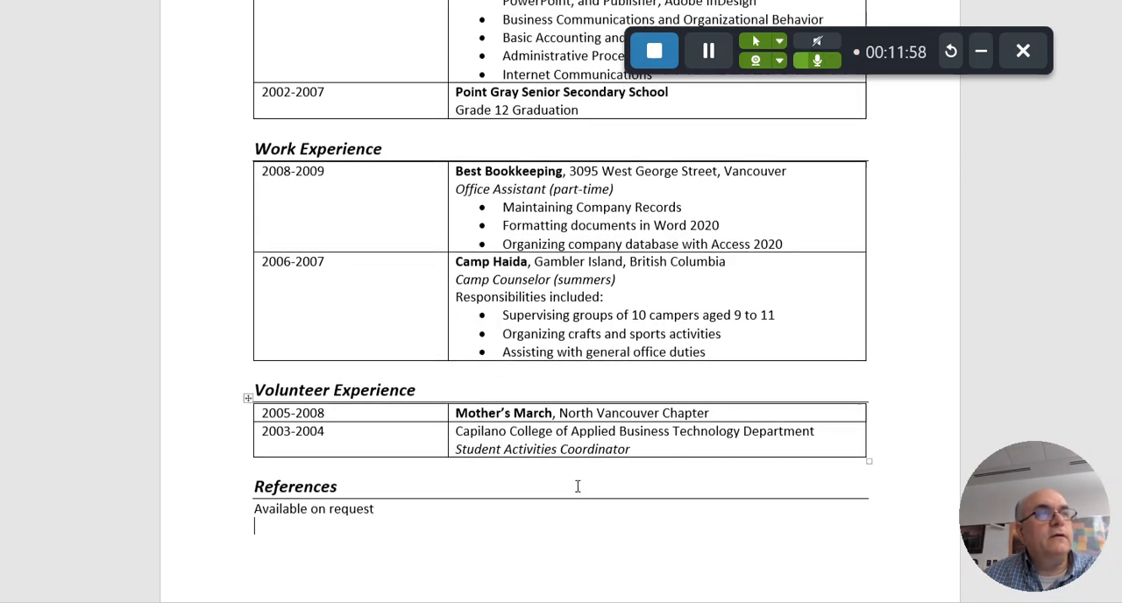
pyautogui.scroll(8, 578, 486)
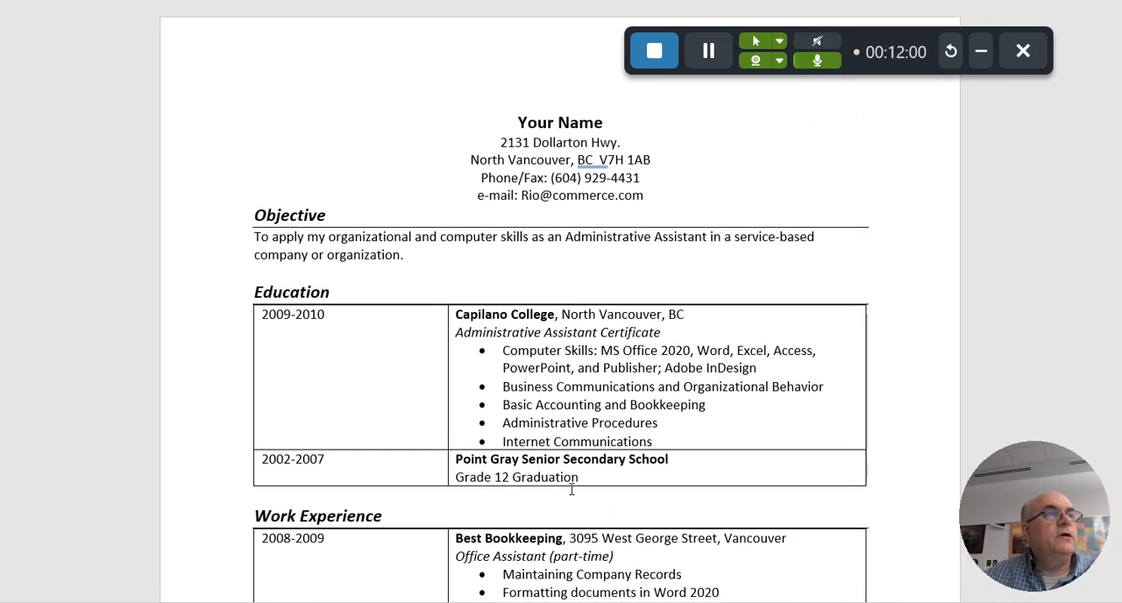
pyautogui.scroll(-7, 572, 490)
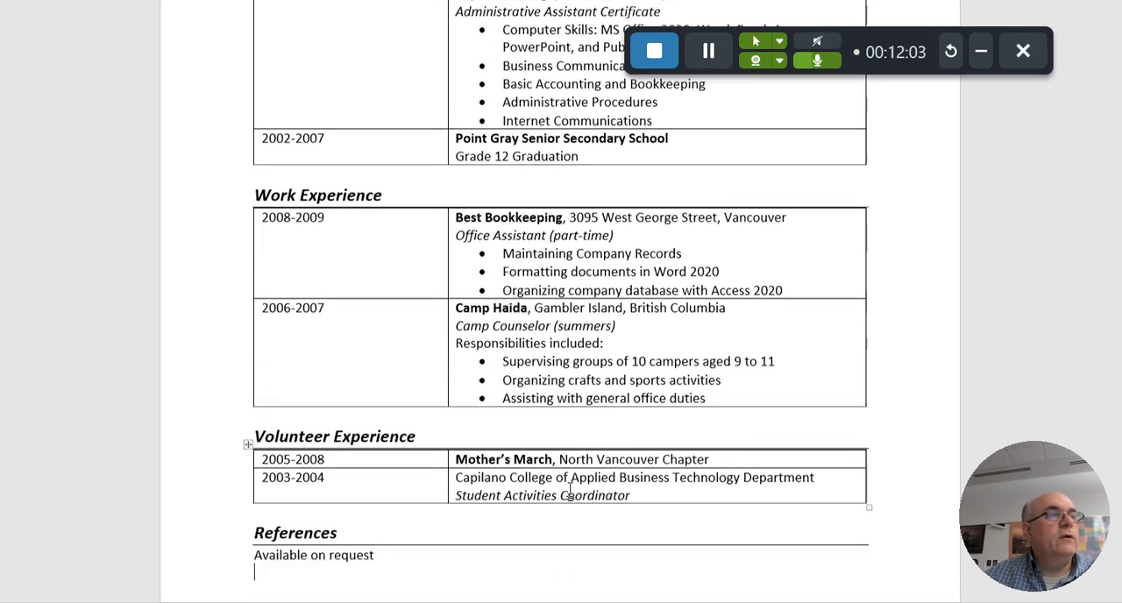
# Remove all borders from the Education table
pyautogui.scroll(-3, 571, 492)
pyautogui.scroll(1, 571, 489)
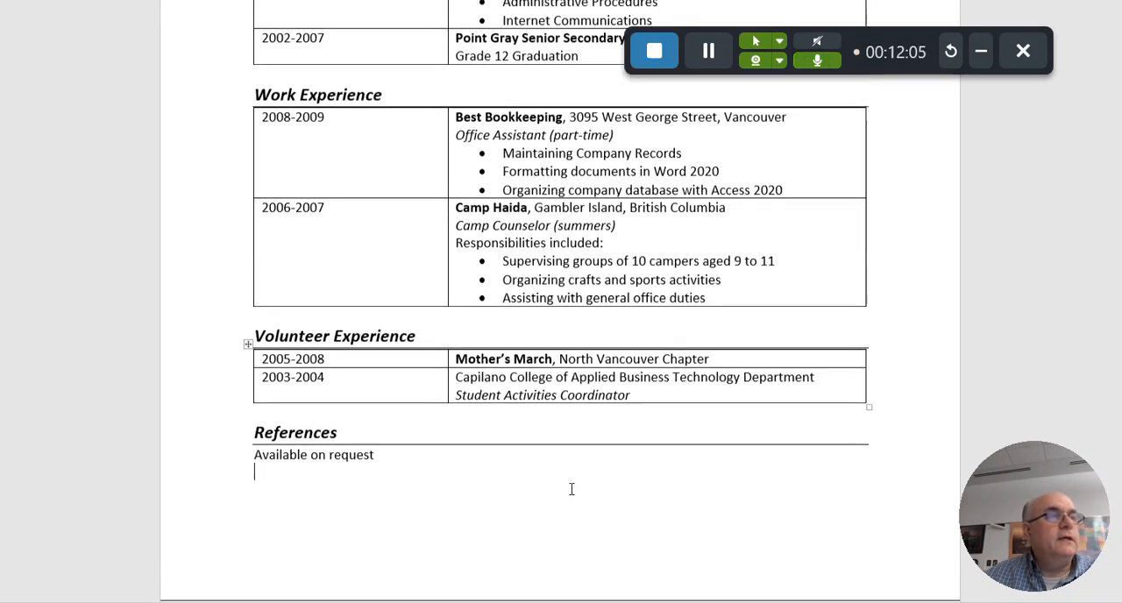
pyautogui.scroll(4, 572, 489)
pyautogui.scroll(3, 572, 491)
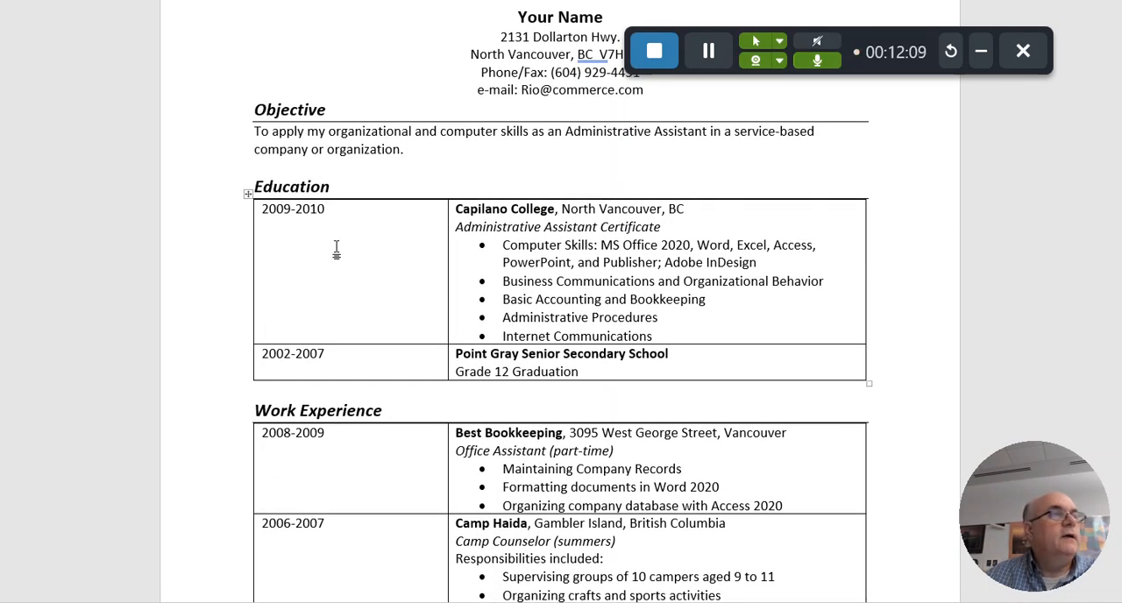
pyautogui.click(248, 199)
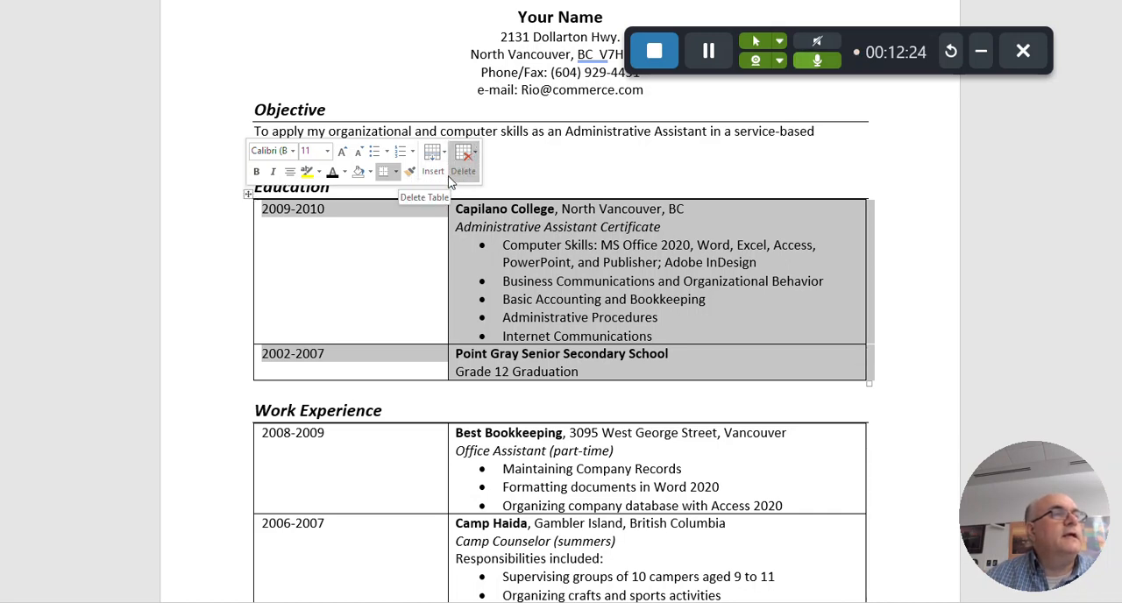
pyautogui.click(396, 173)
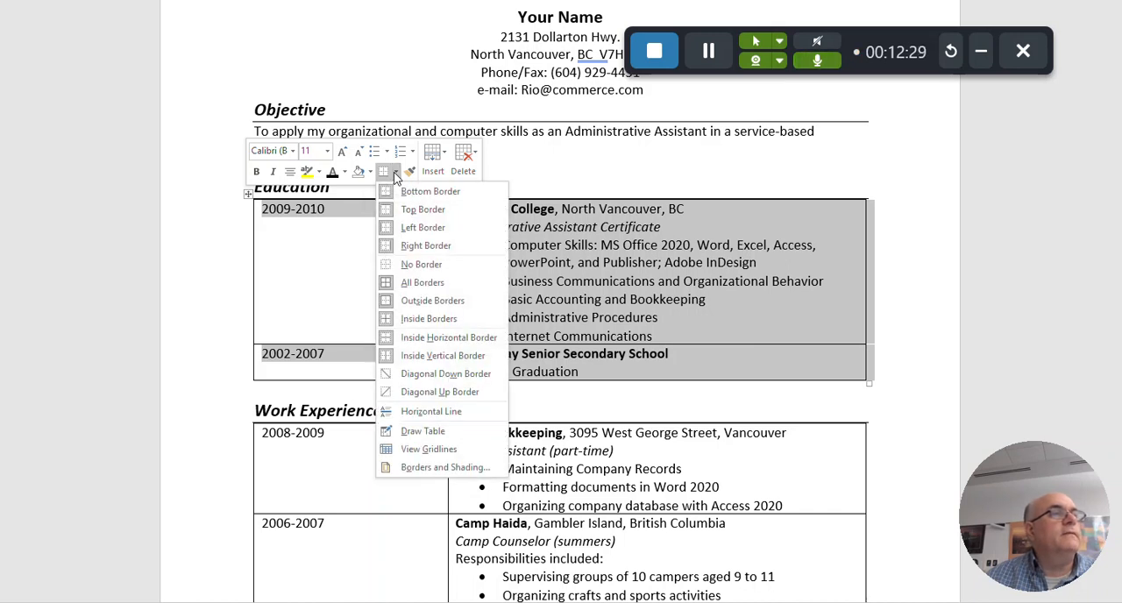
pyautogui.click(414, 263)
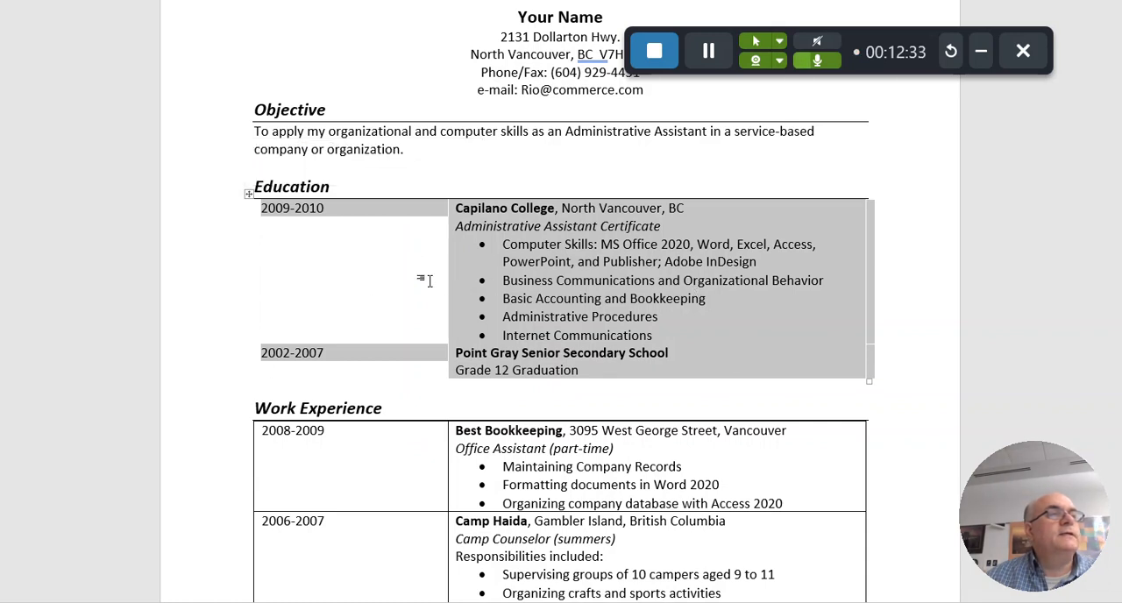
pyautogui.click(341, 267)
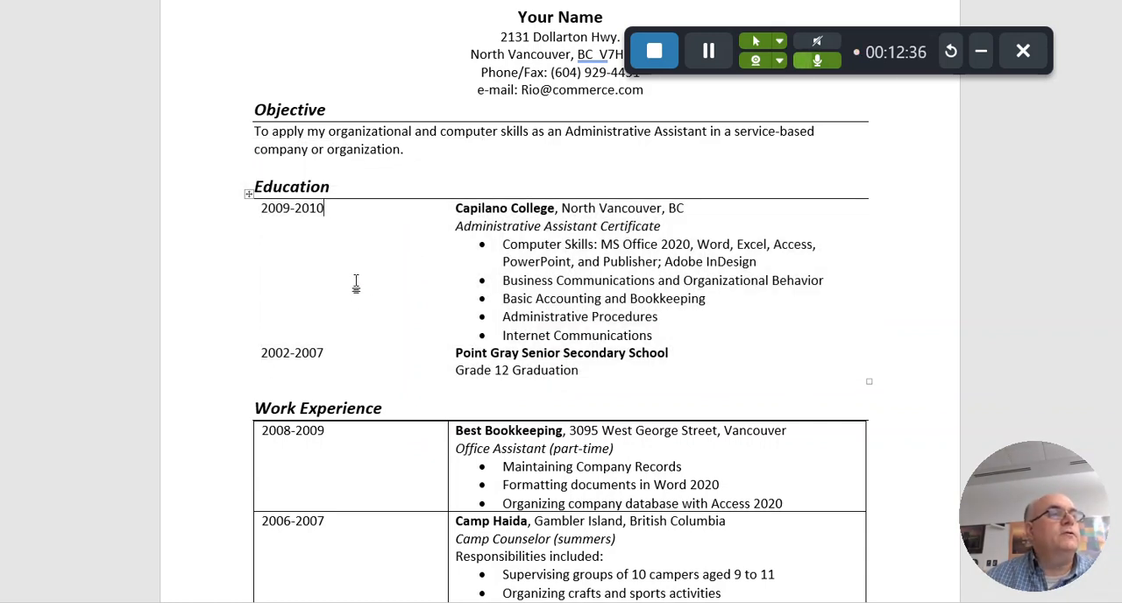
# Apply No Border to the entire Work Experience table
pyautogui.click(302, 452)
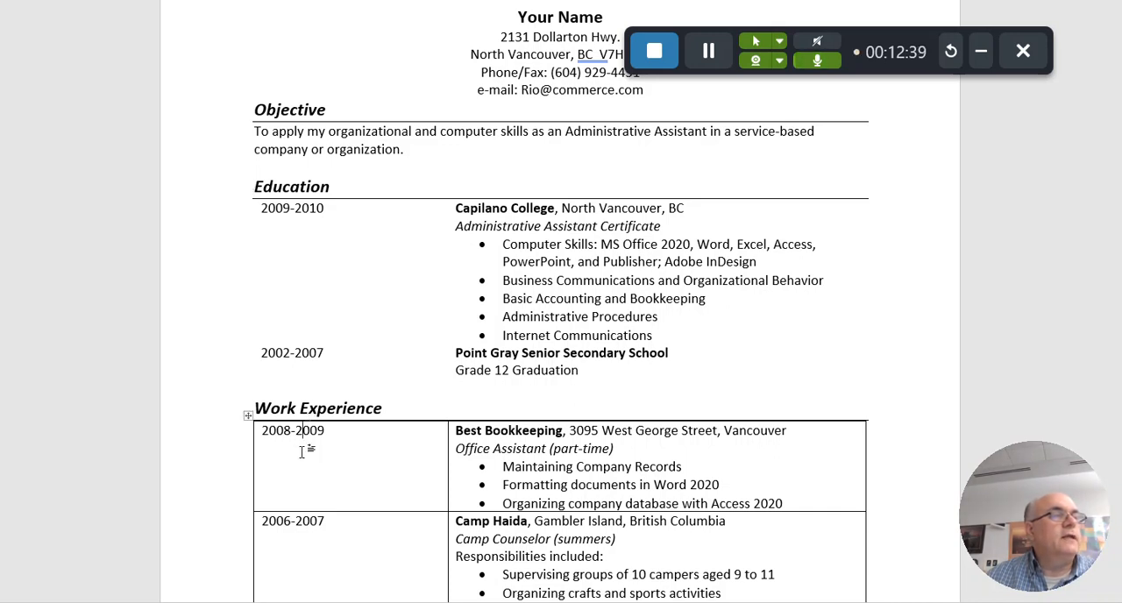
pyautogui.click(249, 417)
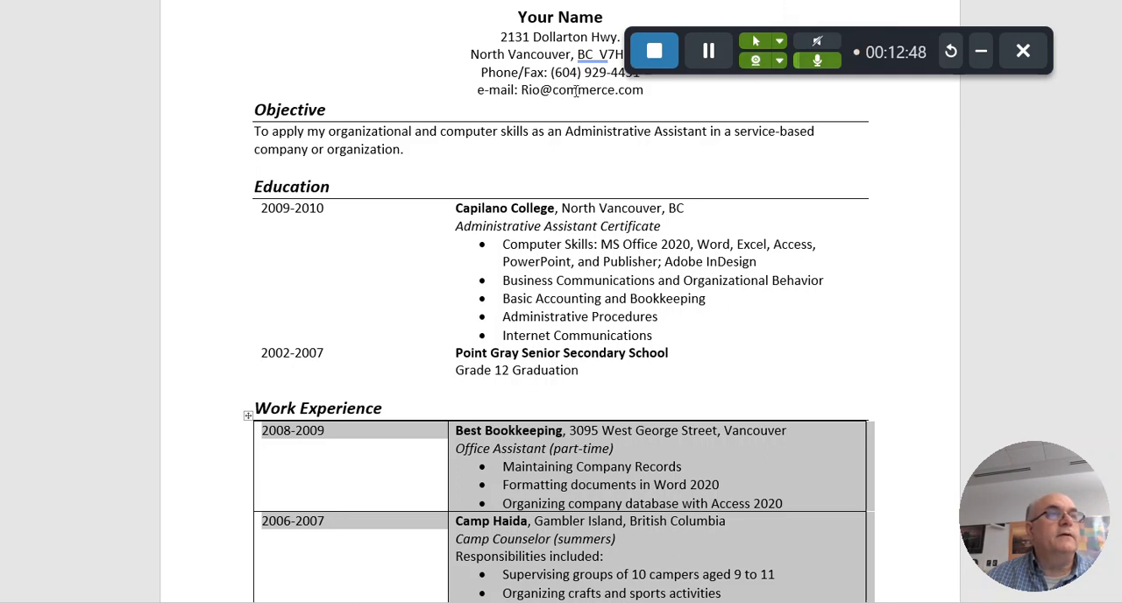
pyautogui.click(725, 1)
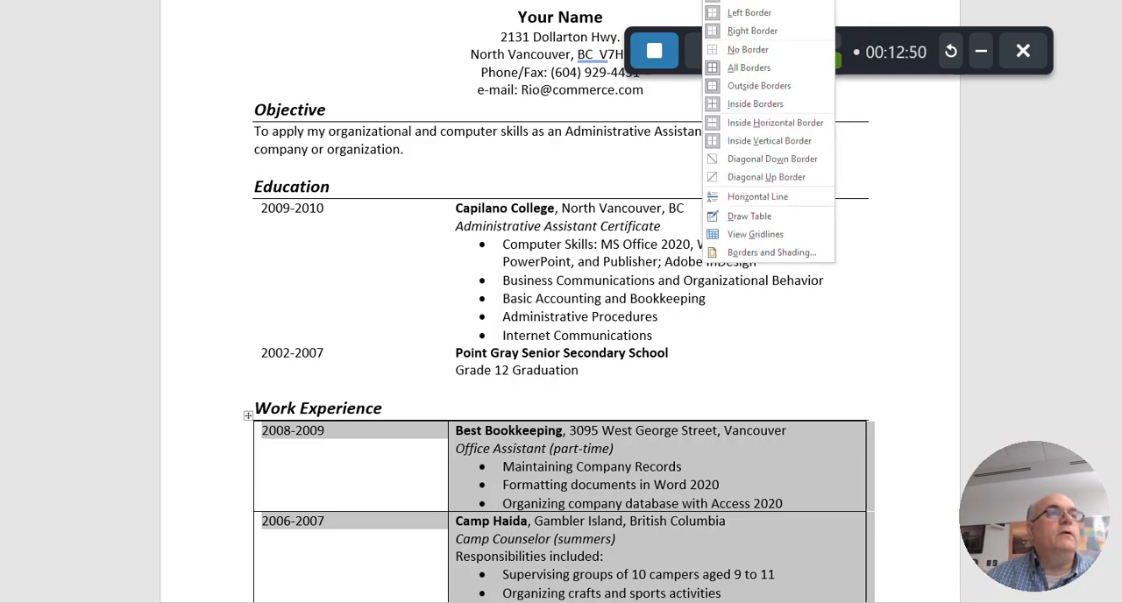
pyautogui.click(750, 49)
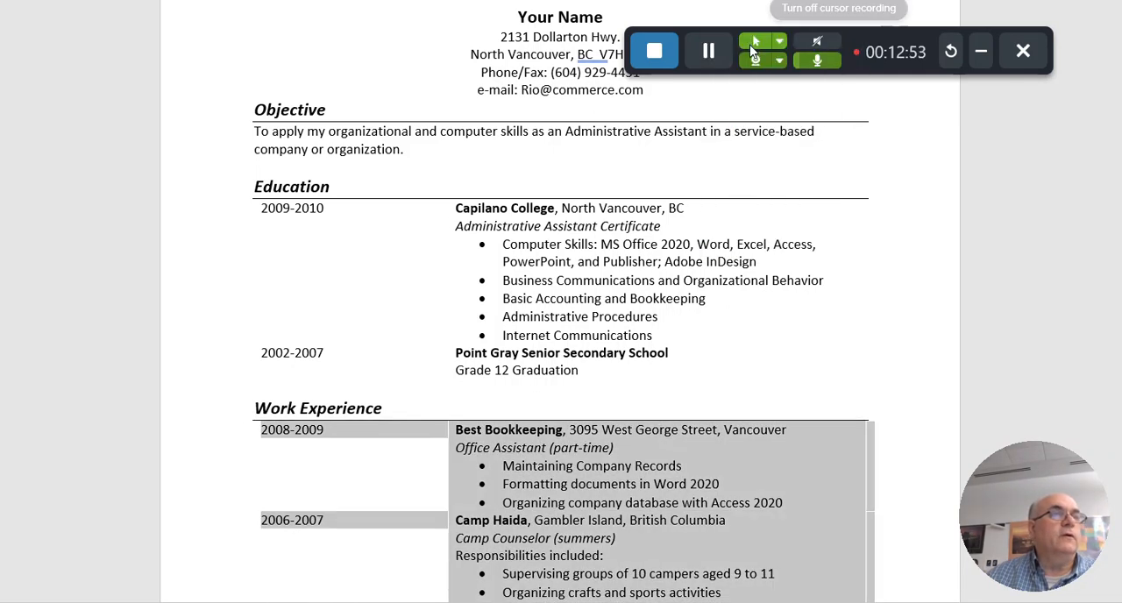
pyautogui.click(862, 365)
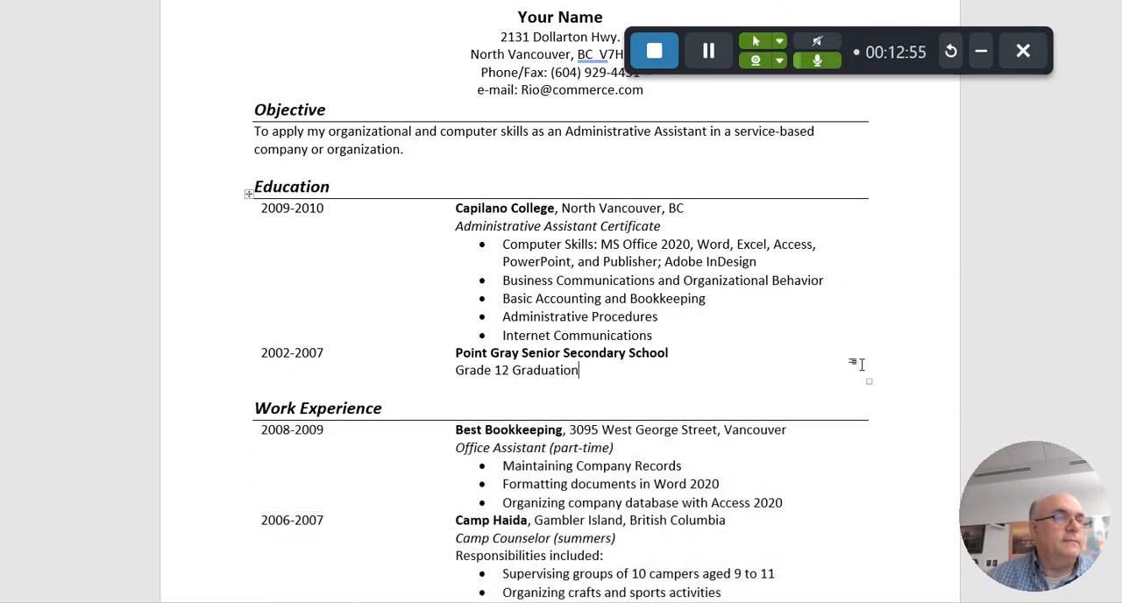
# Clear every border of the Volunteer Experience table
pyautogui.scroll(-6, 863, 363)
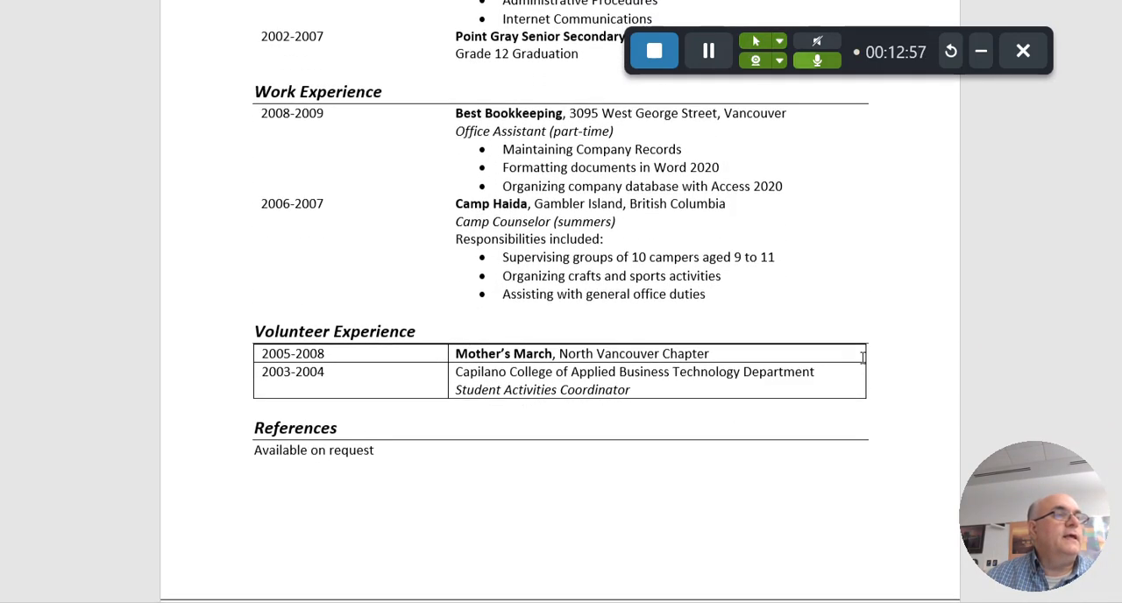
pyautogui.click(390, 355)
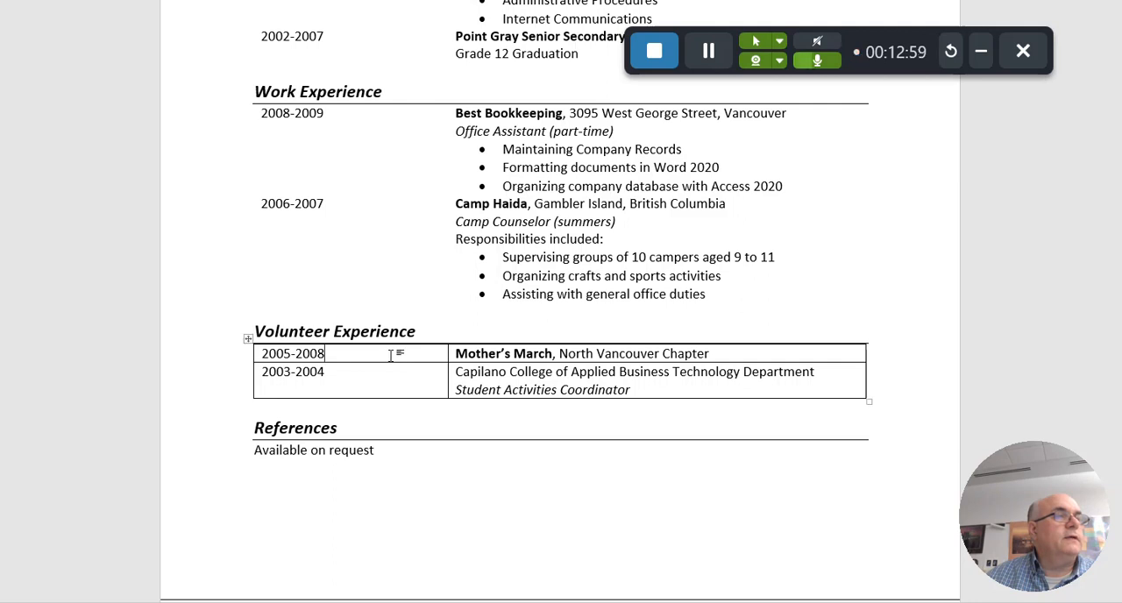
pyautogui.click(249, 339)
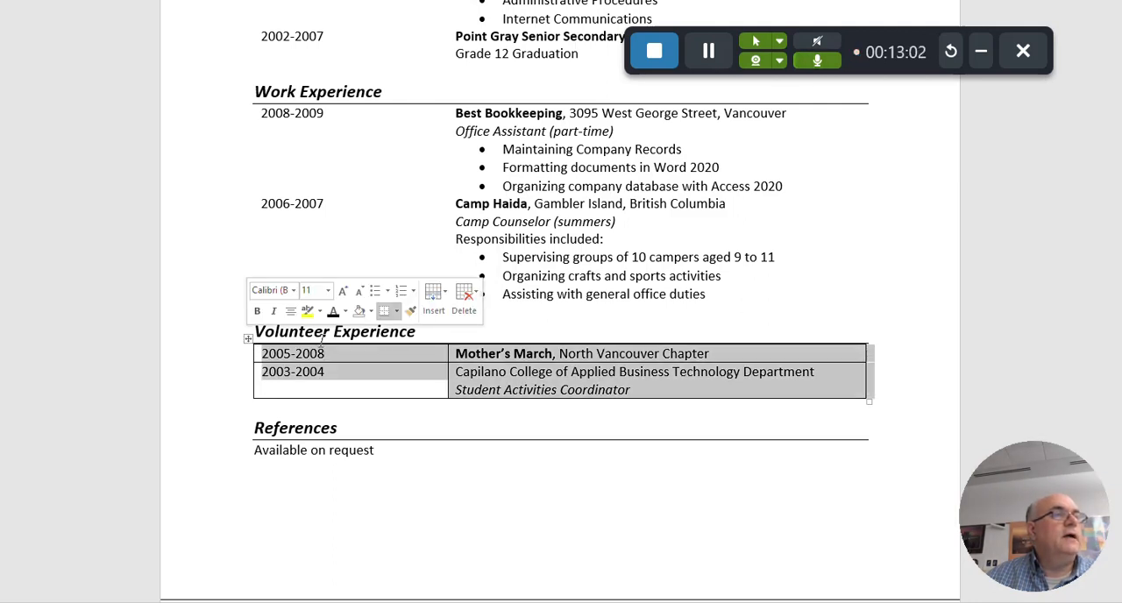
pyautogui.click(396, 313)
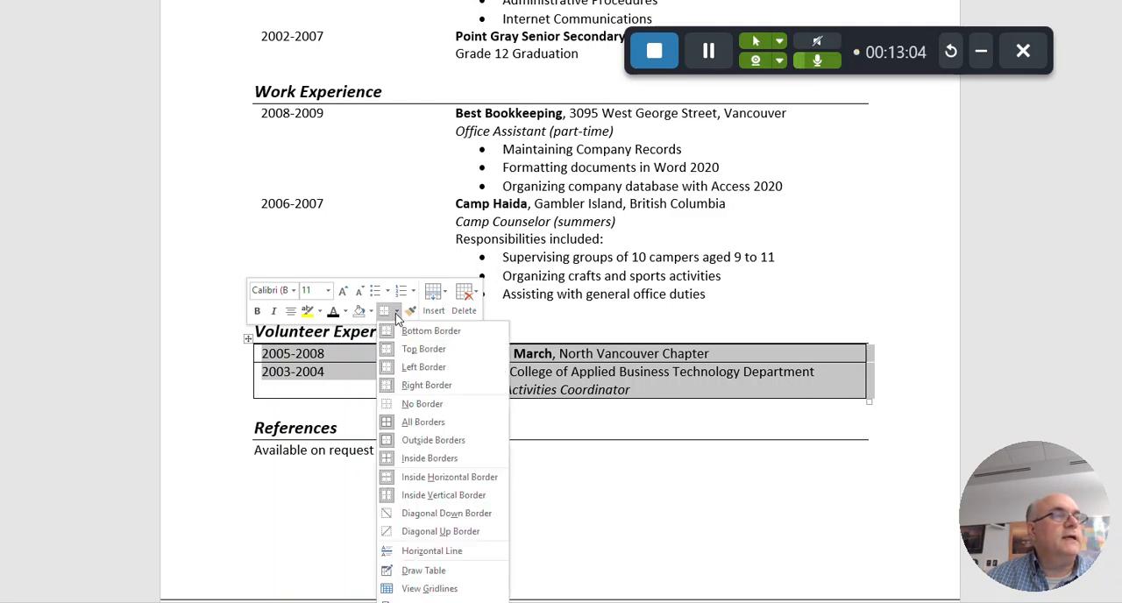
pyautogui.click(409, 402)
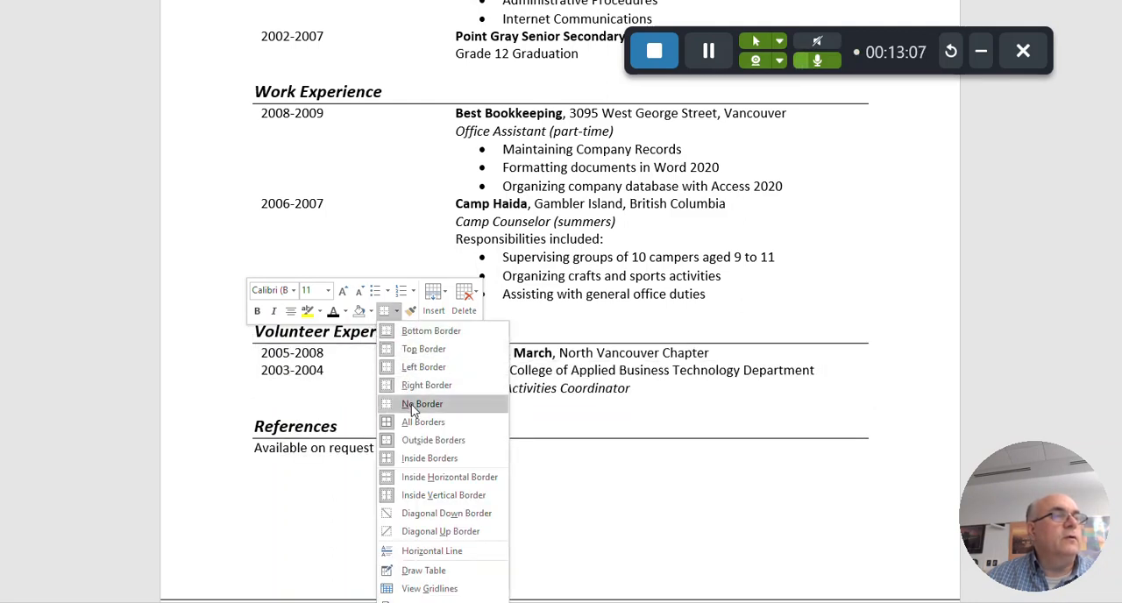
pyautogui.click(543, 501)
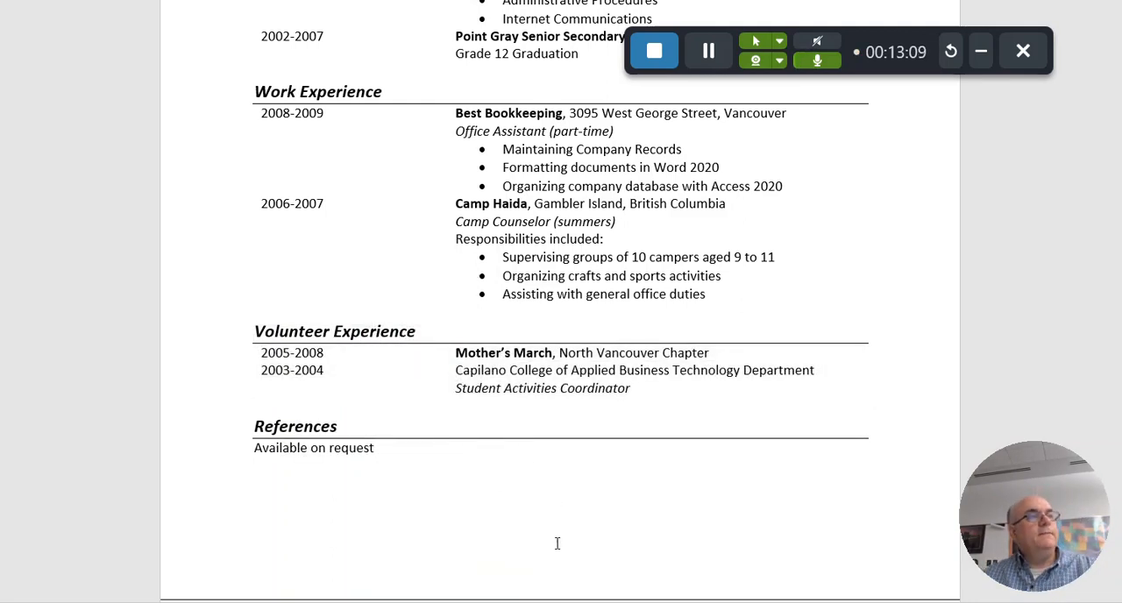
pyautogui.scroll(6, 543, 567)
pyautogui.scroll(-2, 541, 570)
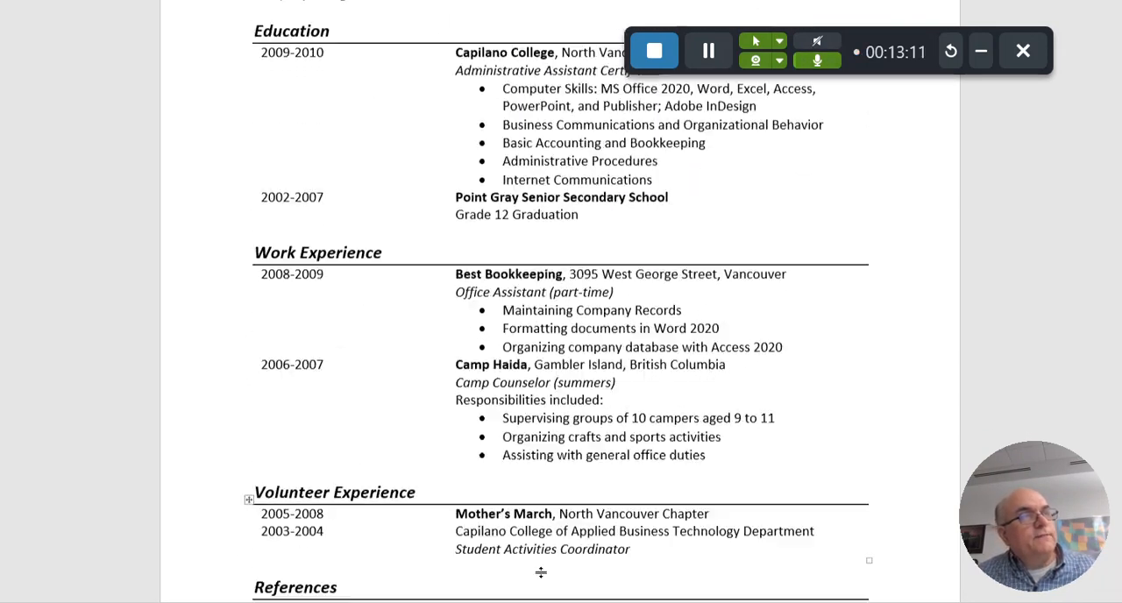
pyautogui.scroll(6, 541, 570)
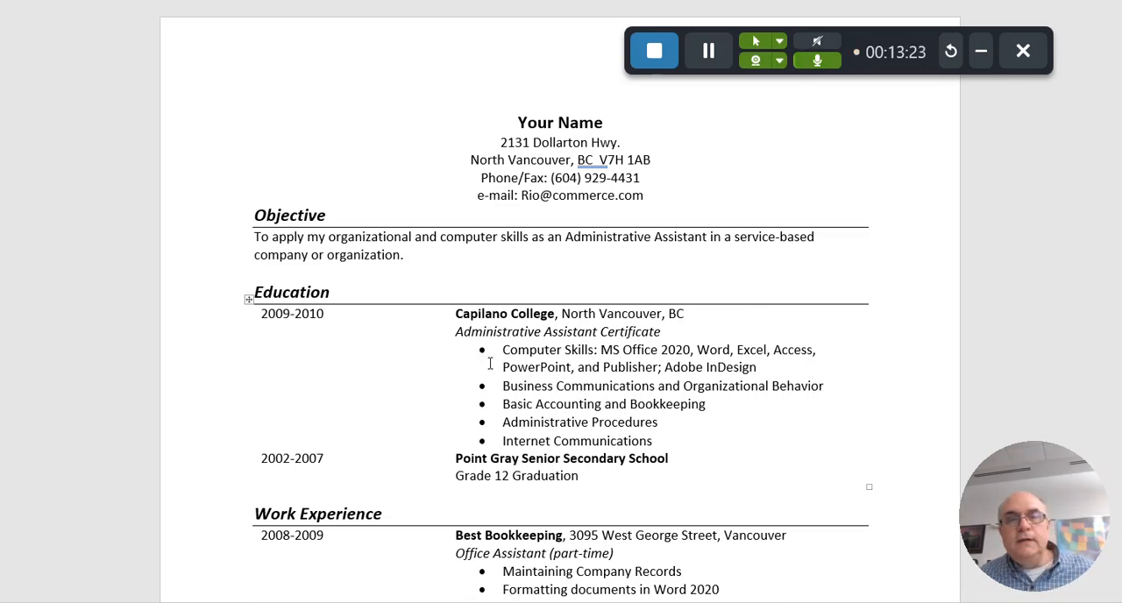
pyautogui.scroll(-3, 643, 443)
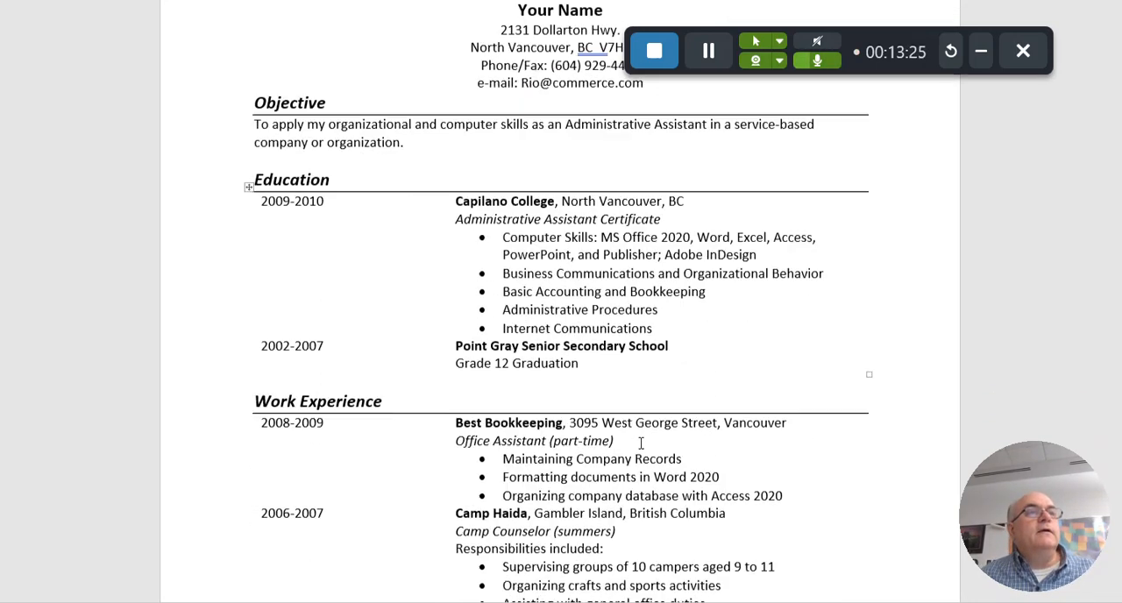
pyautogui.scroll(3, 643, 443)
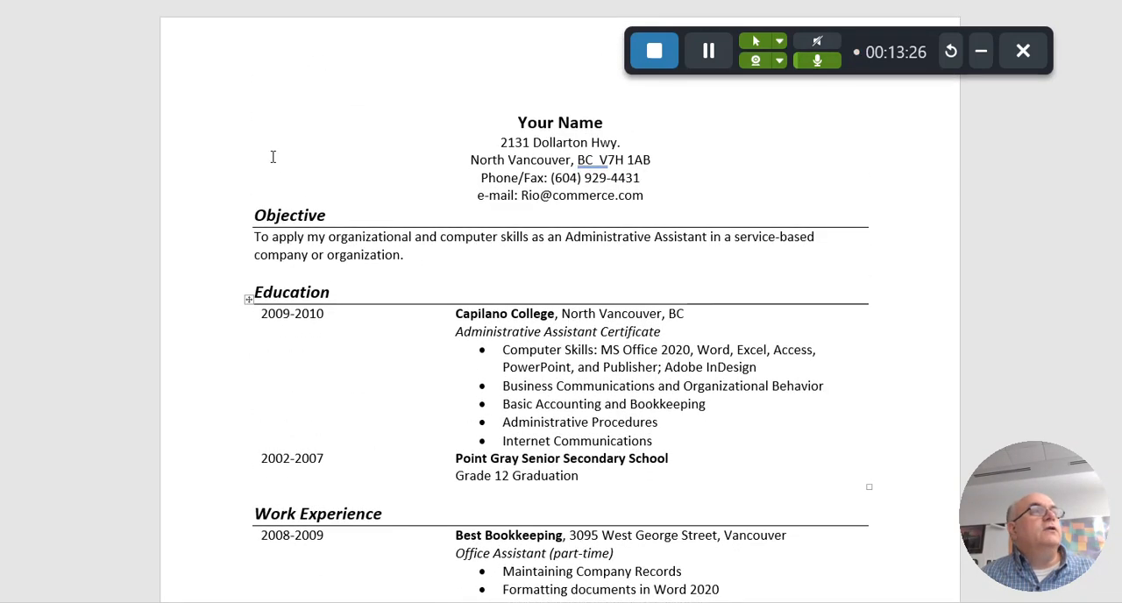
# Start saving a copy of the résumé and enter Tableresume as its file name
pyautogui.hotkey('alt', 'f')
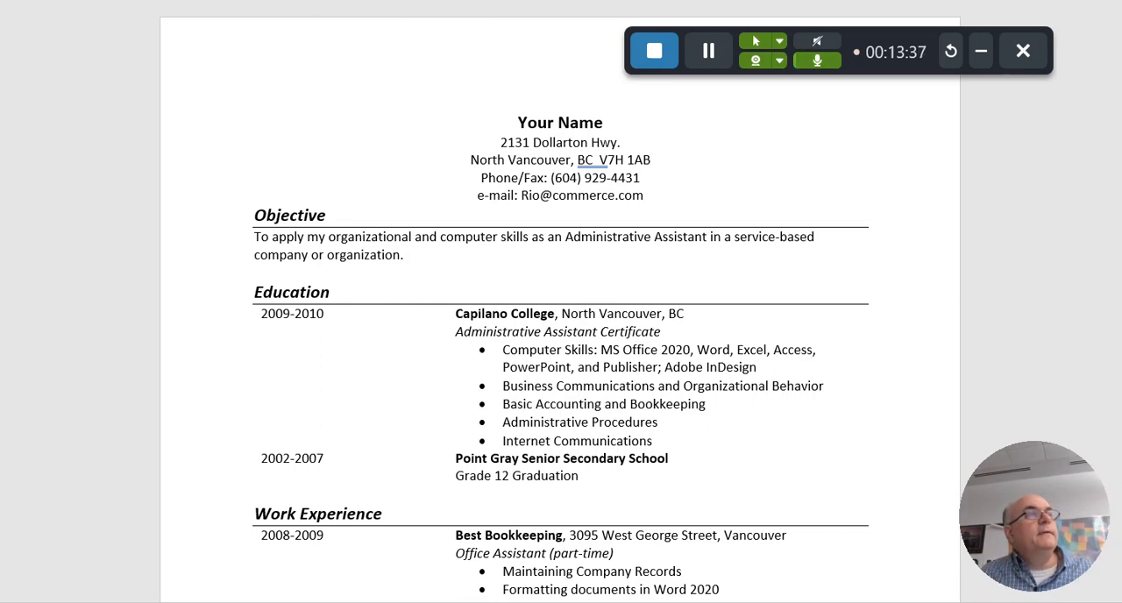
pyautogui.hotkey('alt', 'f')
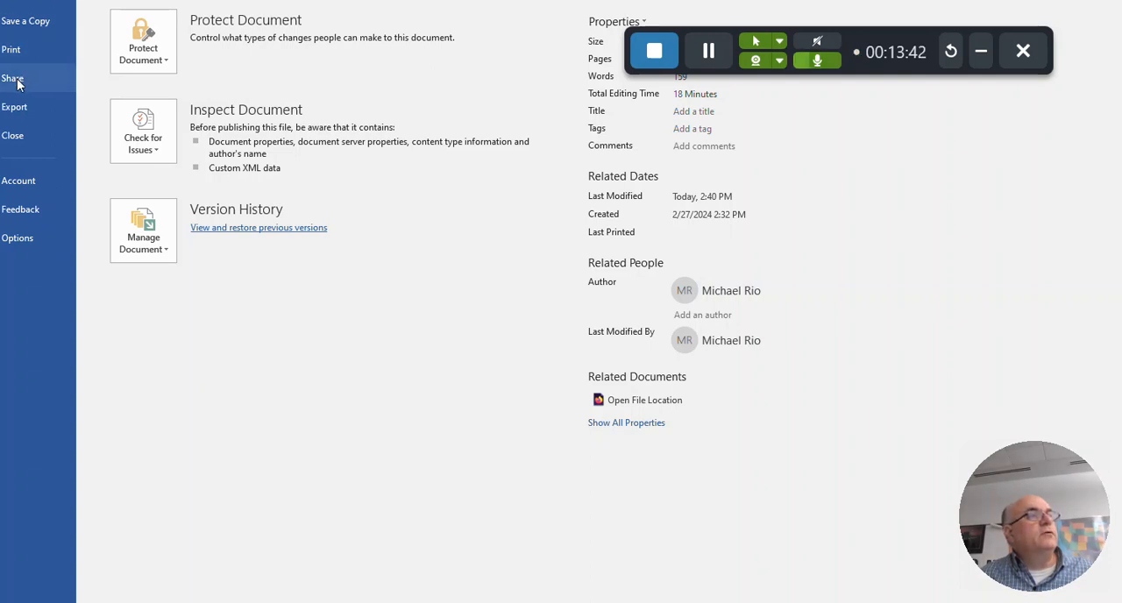
pyautogui.click(31, 26)
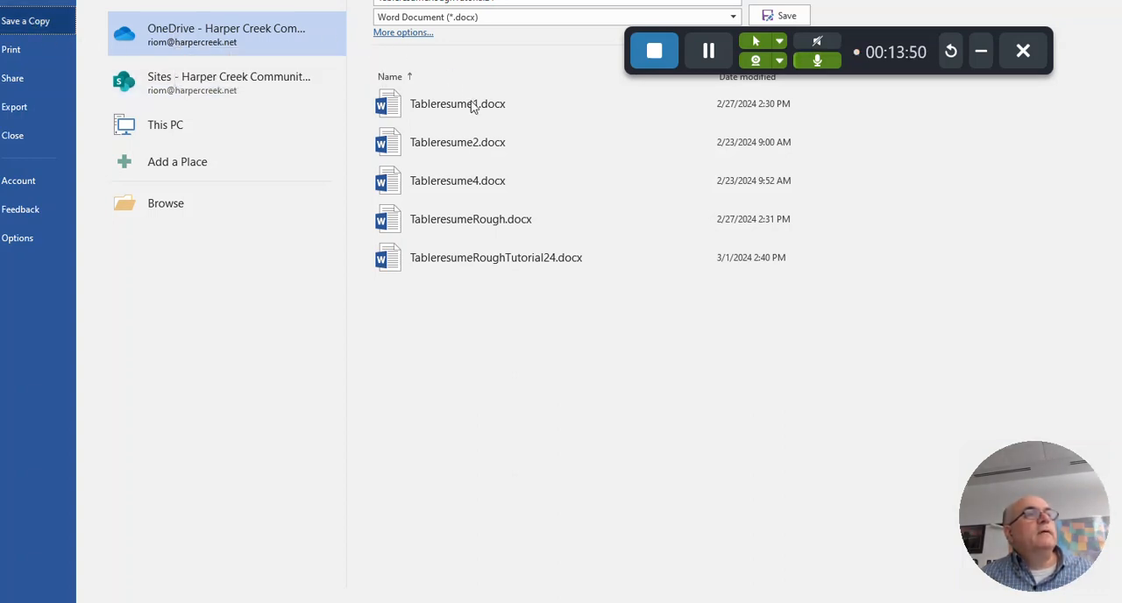
pyautogui.scroll(1, 475, 110)
pyautogui.moveTo(272, 0); pyautogui.dragTo(216, 56)
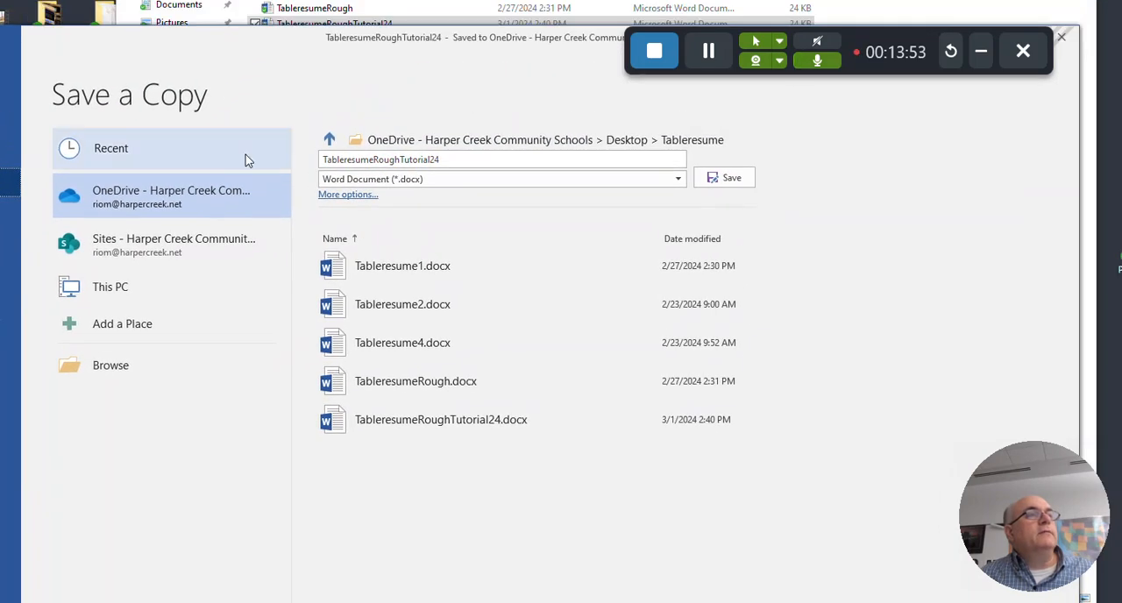
pyautogui.doubleClick(397, 158)
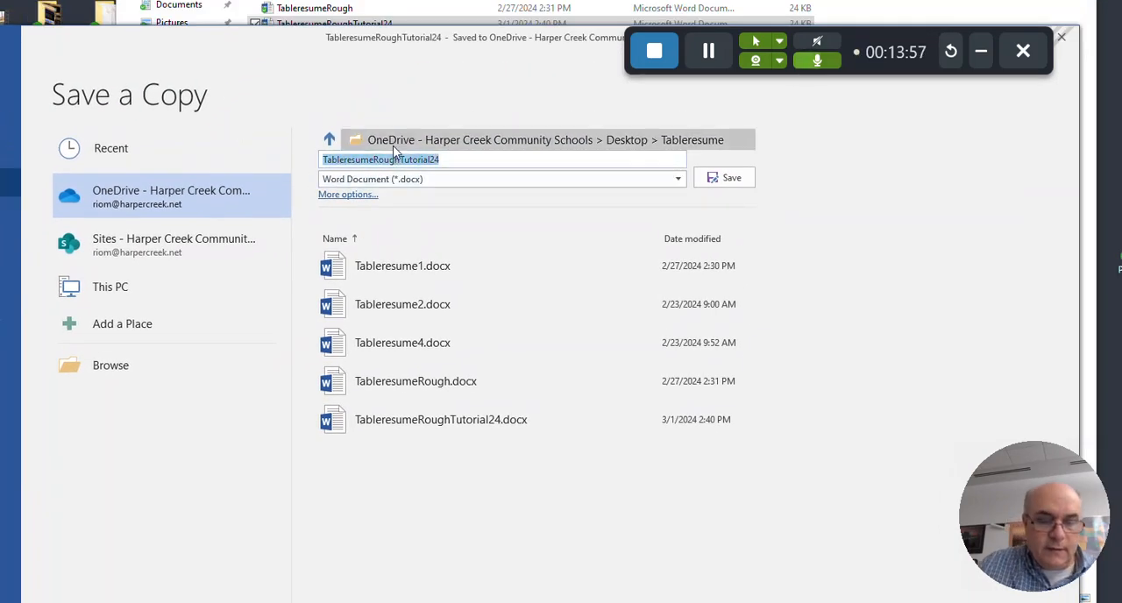
pyautogui.write('Tabler')
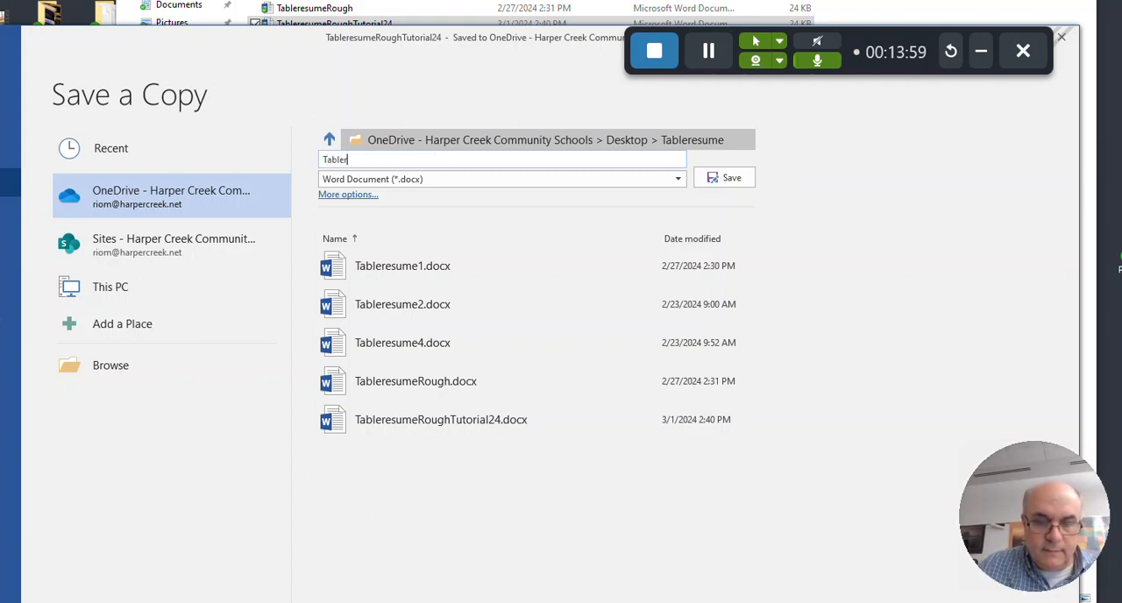
pyautogui.write('esumes')
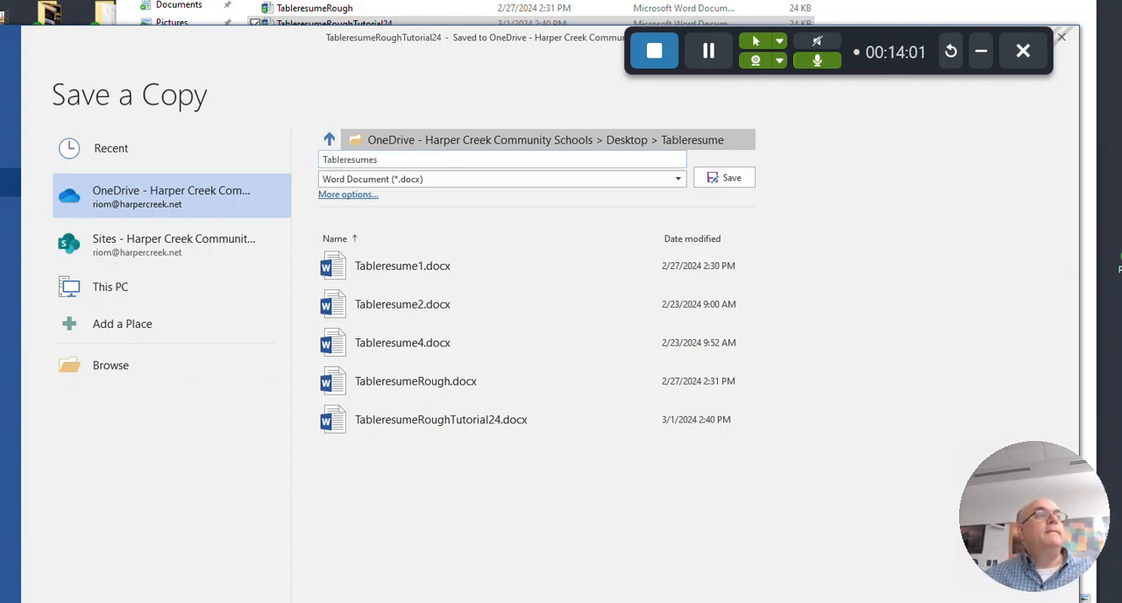
pyautogui.press('BackSpace')
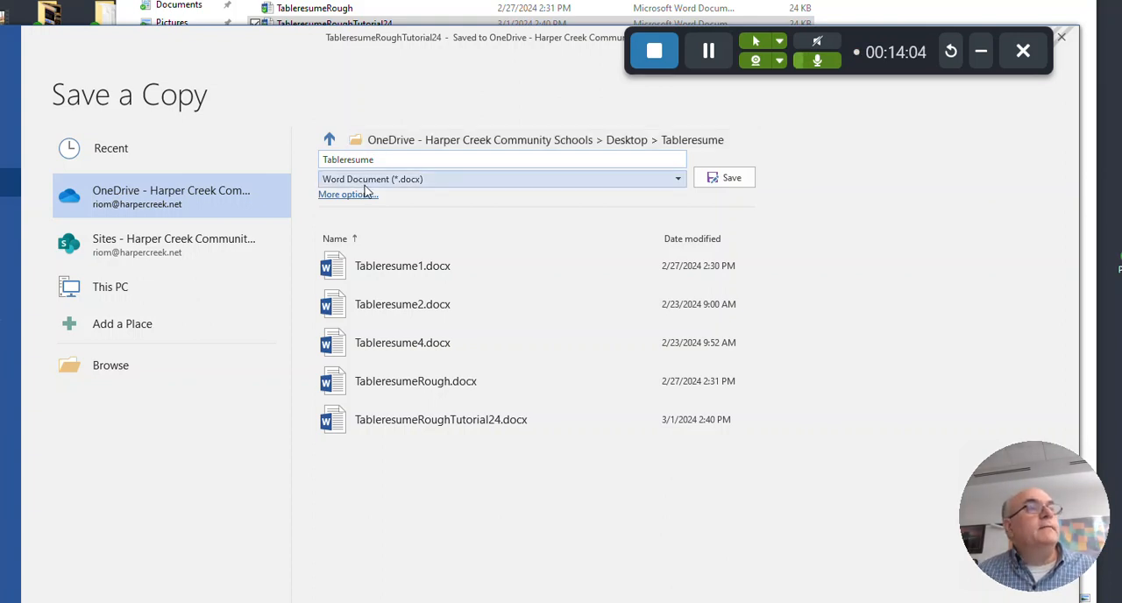
# Set the copy's file type to PDF and choose the Desktop as the save location in the full Save As dialog
pyautogui.click(496, 179)
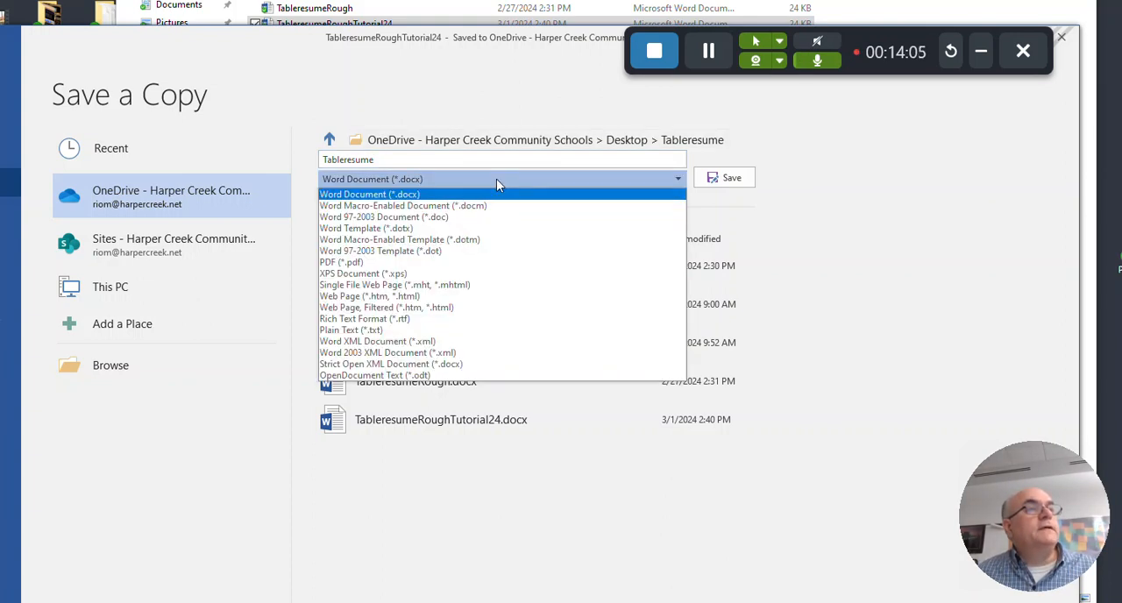
pyautogui.click(481, 263)
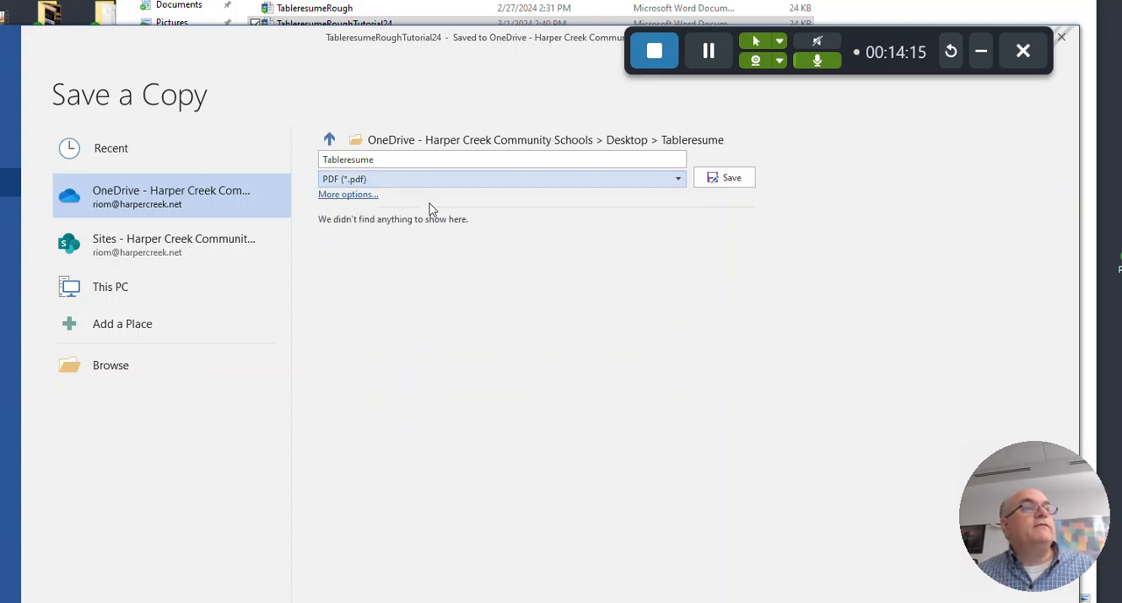
pyautogui.click(348, 195)
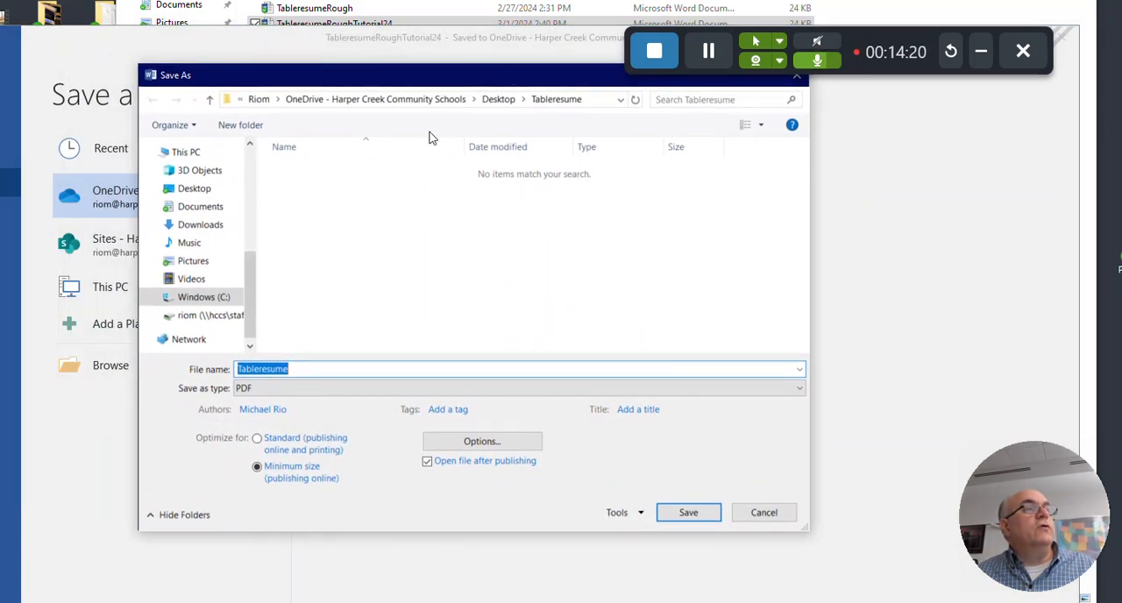
pyautogui.click(192, 194)
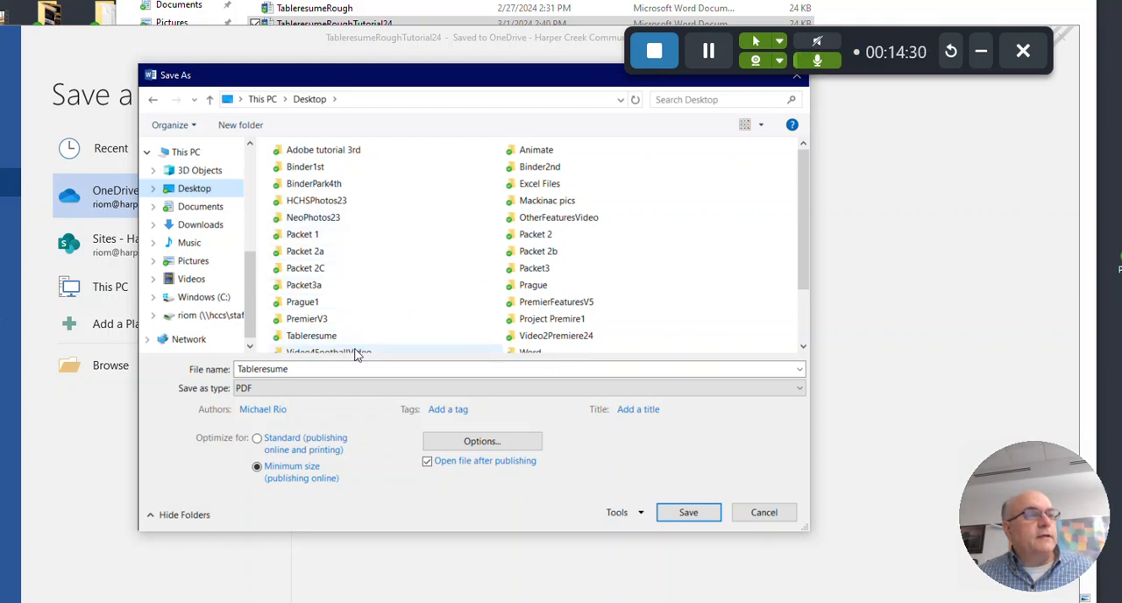
# Change the PDF's file name to TableresumeSample, save it, and close the published PDF to return to Word
pyautogui.click(324, 372)
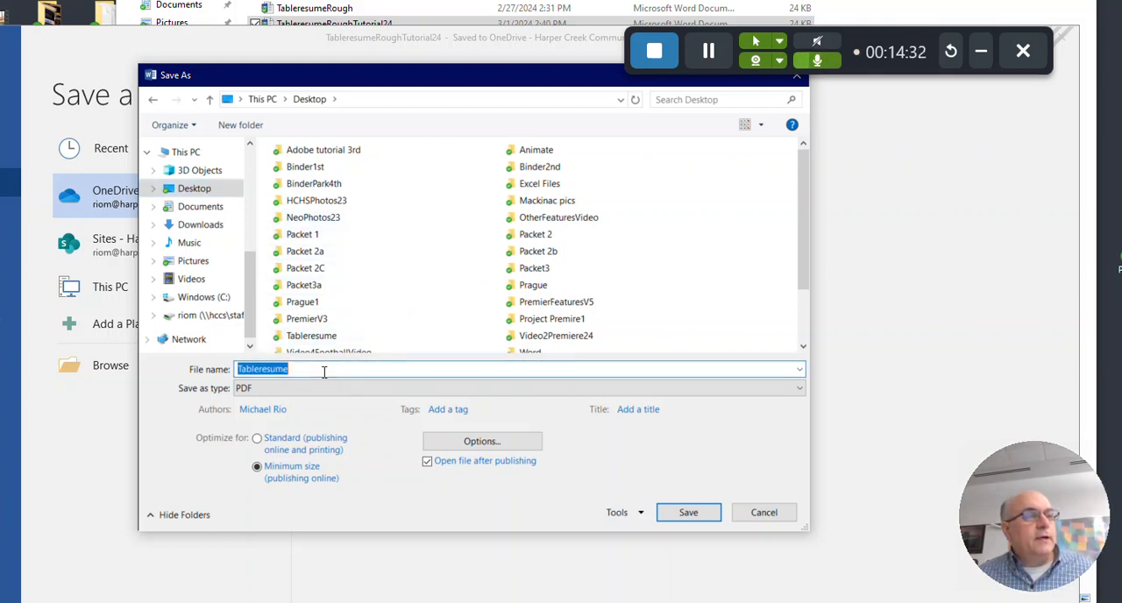
pyautogui.click(324, 371)
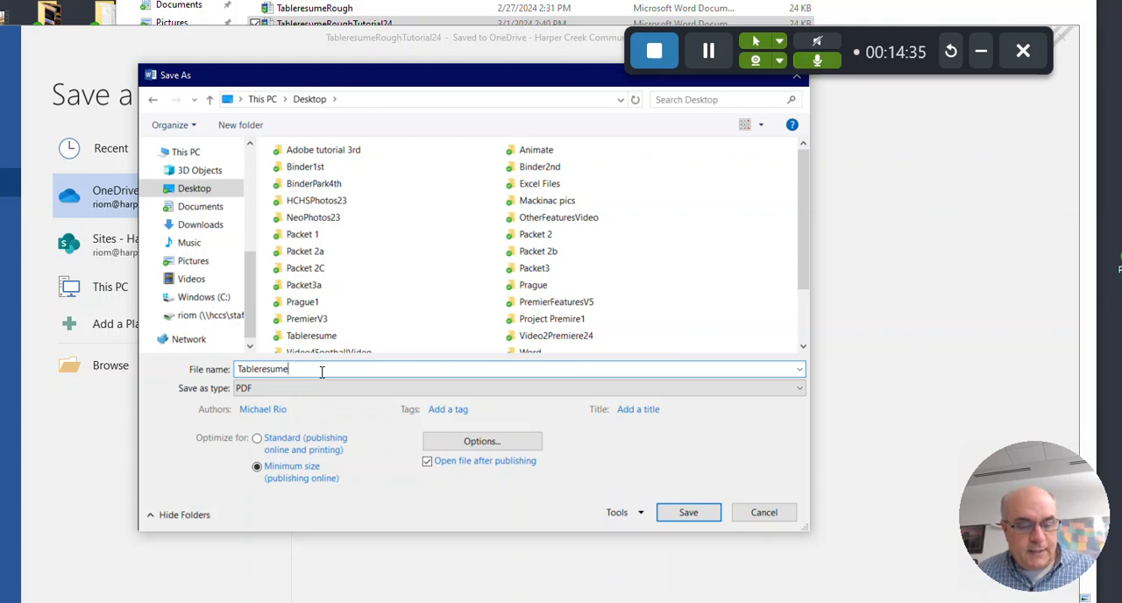
pyautogui.write('Sample')
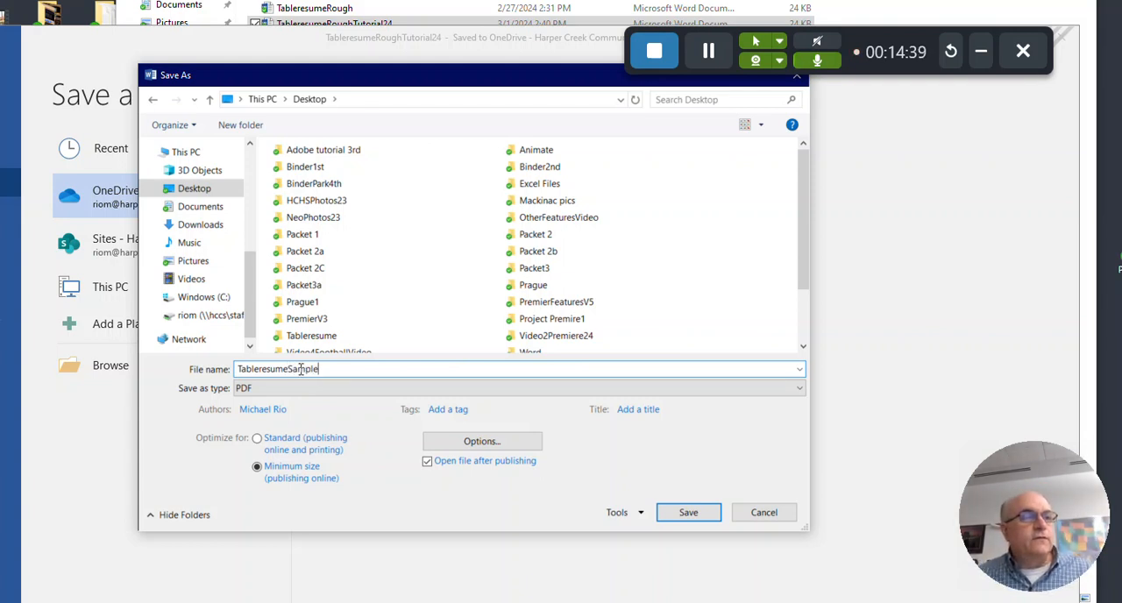
pyautogui.click(689, 514)
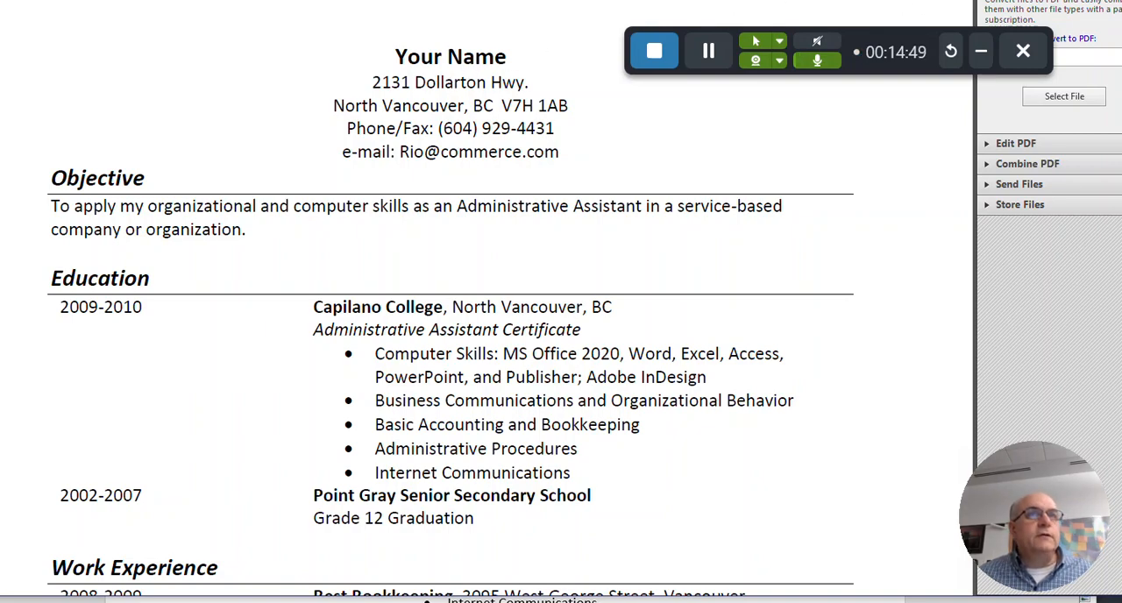
pyautogui.hotkey('alt', 'F4')
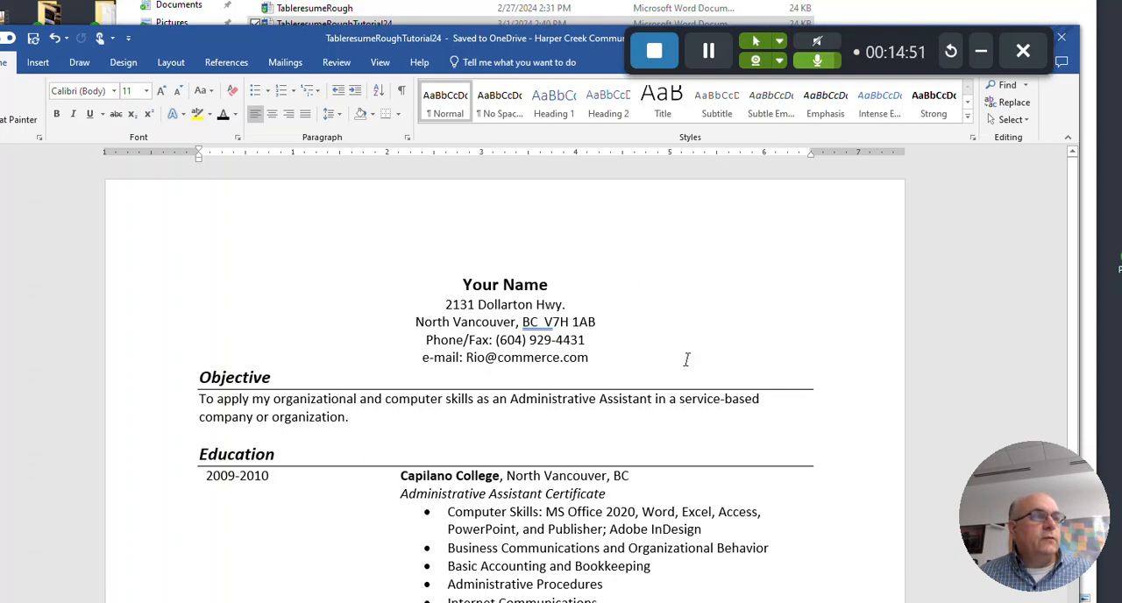
pyautogui.scroll(-3, 695, 360)
pyautogui.scroll(-5, 695, 360)
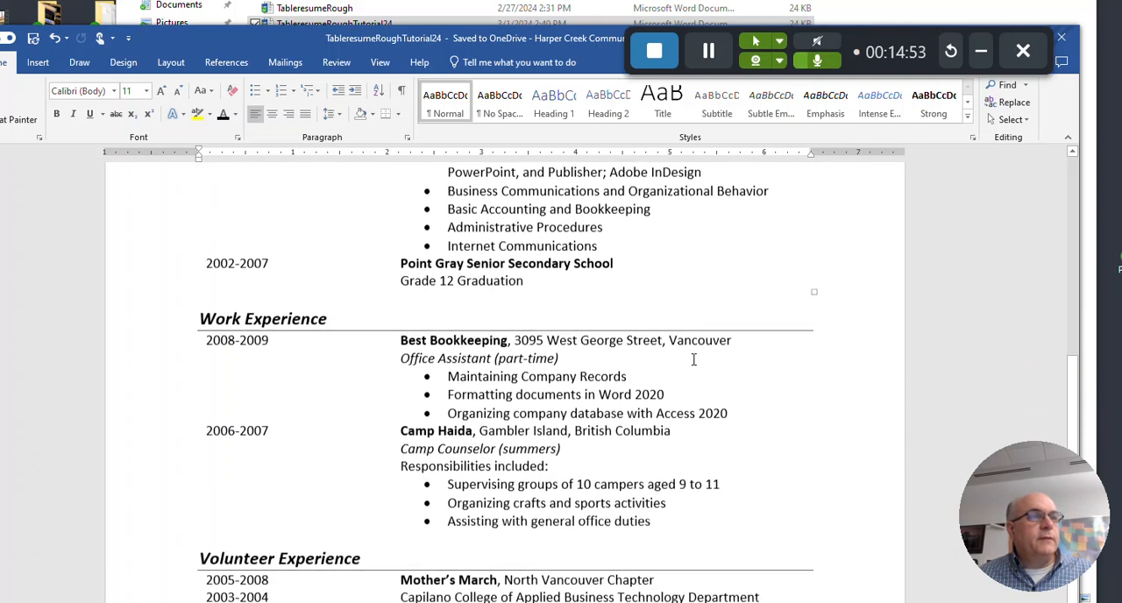
pyautogui.scroll(3, 694, 358)
pyautogui.scroll(5, 696, 357)
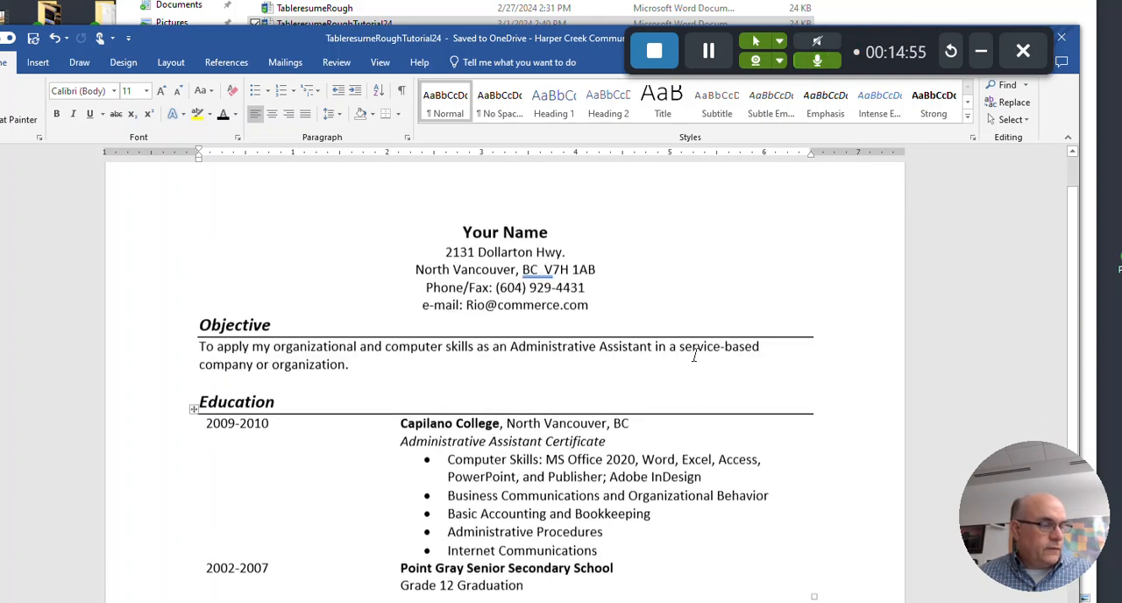